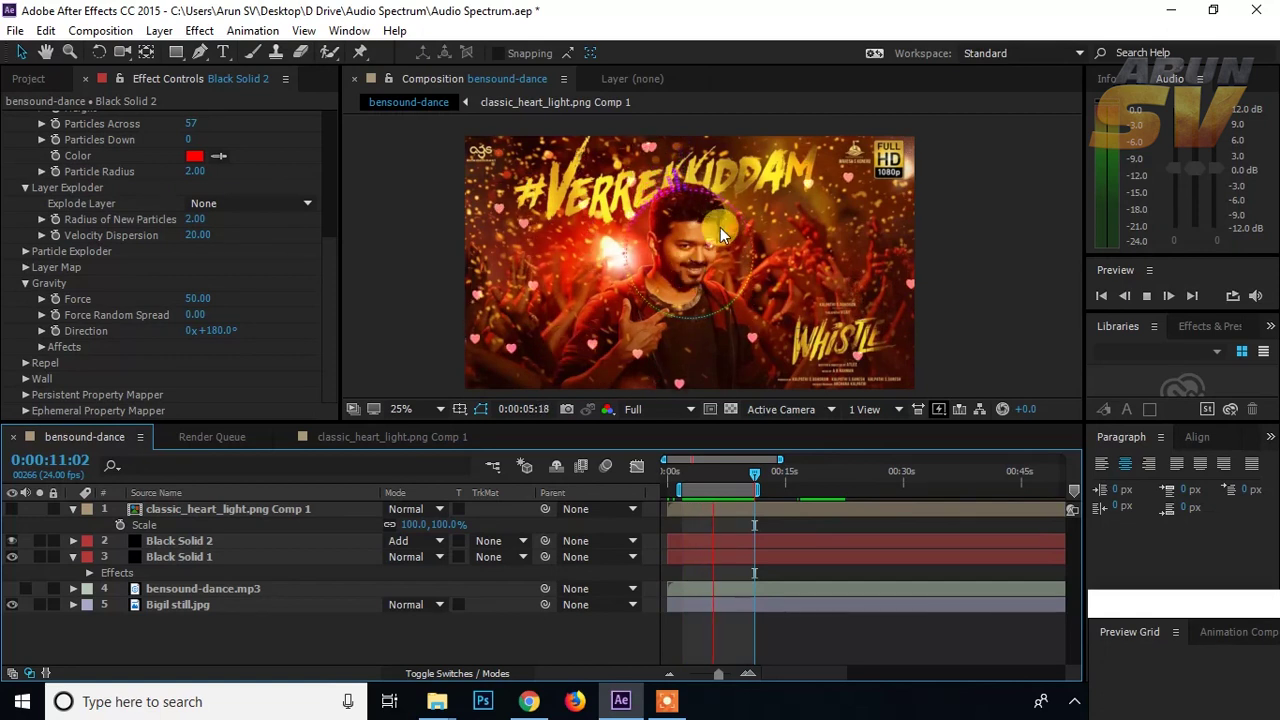
Step: Hide Bigil still.jpg and Black Solid 2 so only the rainbow spectrum ring plays on black
key(period)
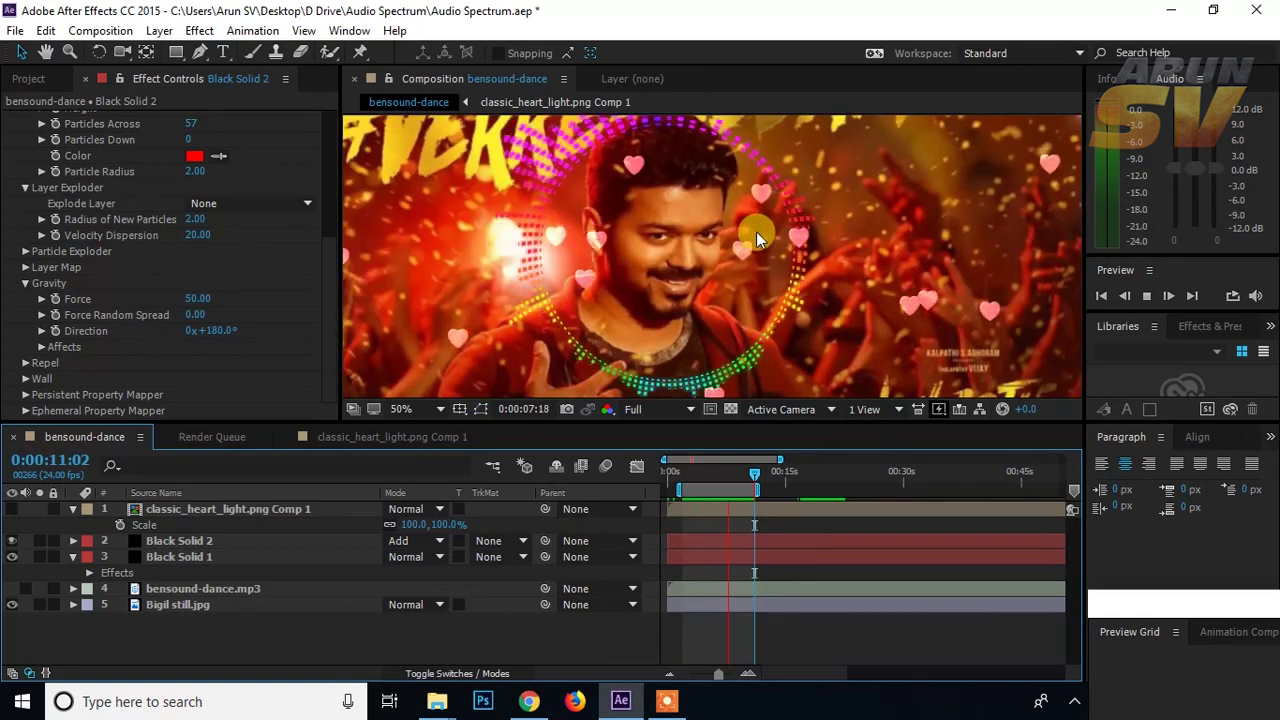
key(comma)
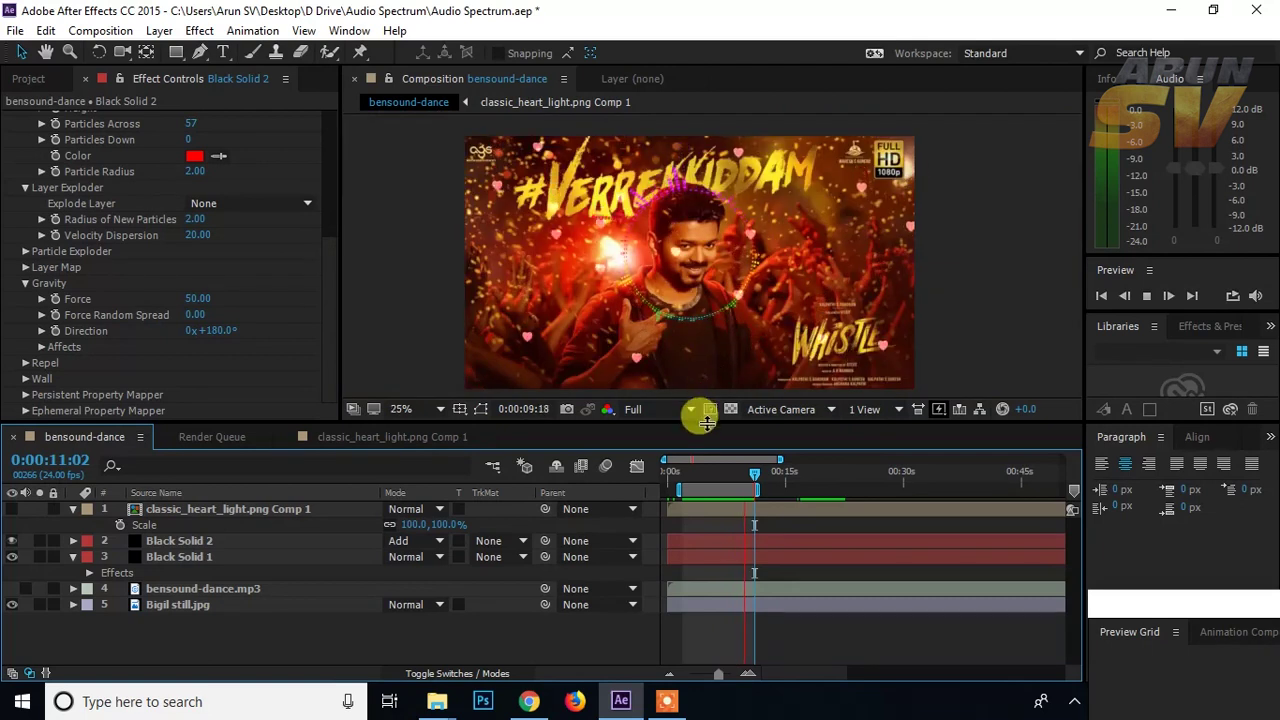
drag(709, 418, 709, 443)
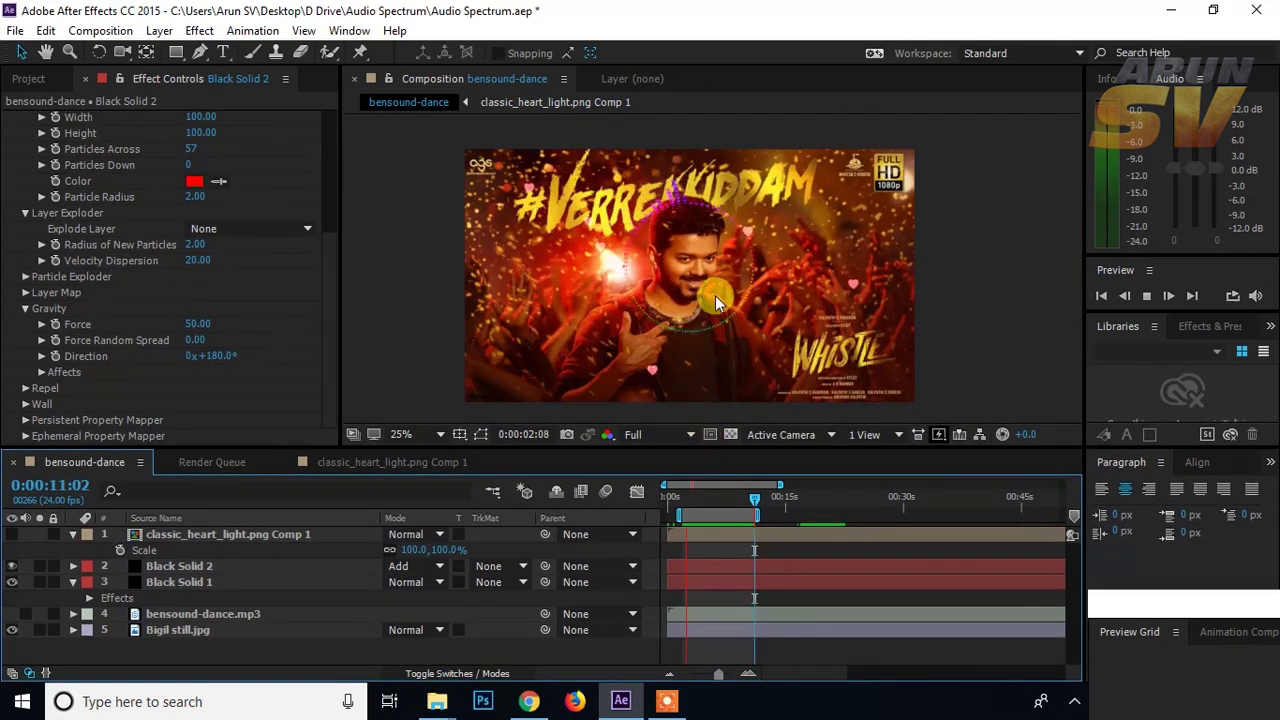
click(12, 630)
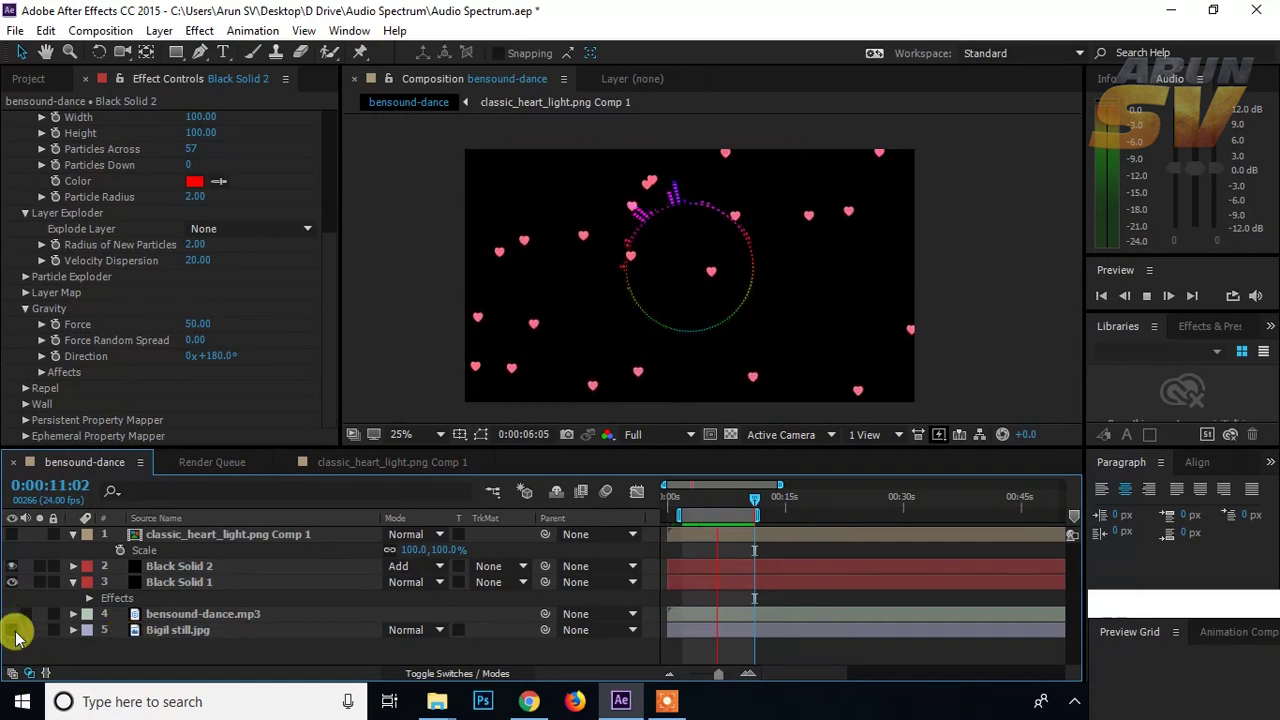
click(12, 566)
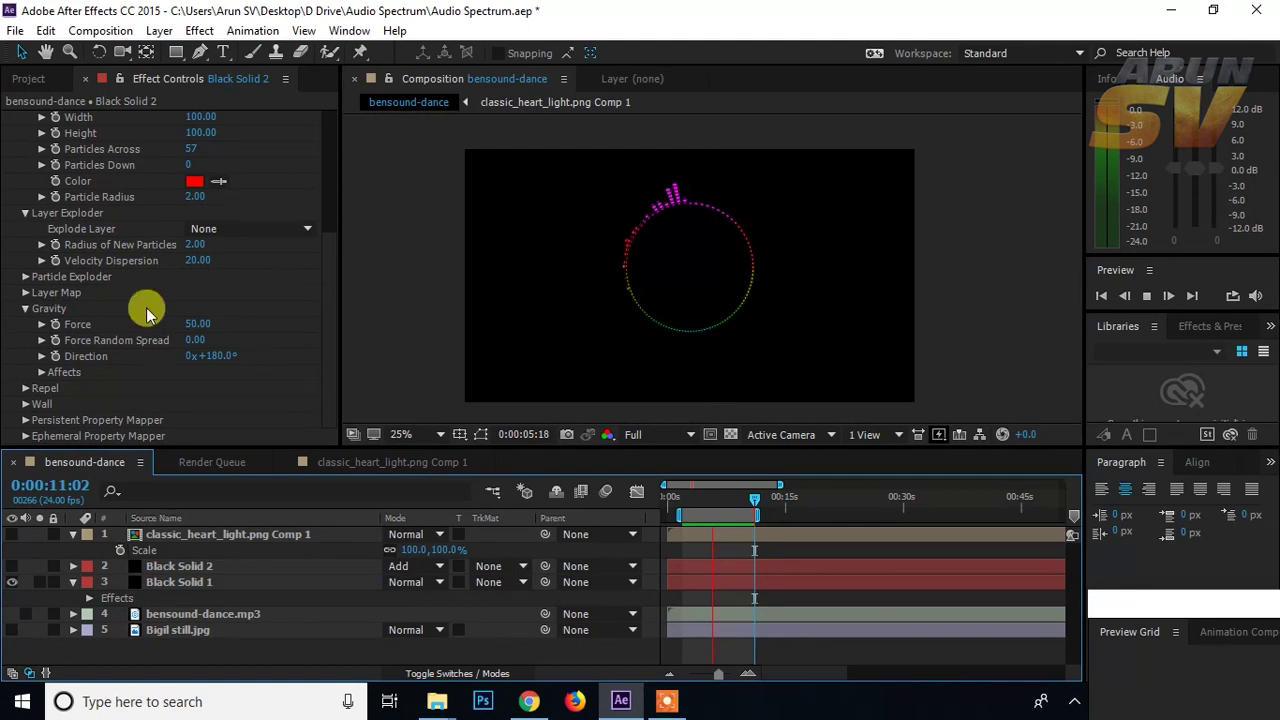
click(28, 78)
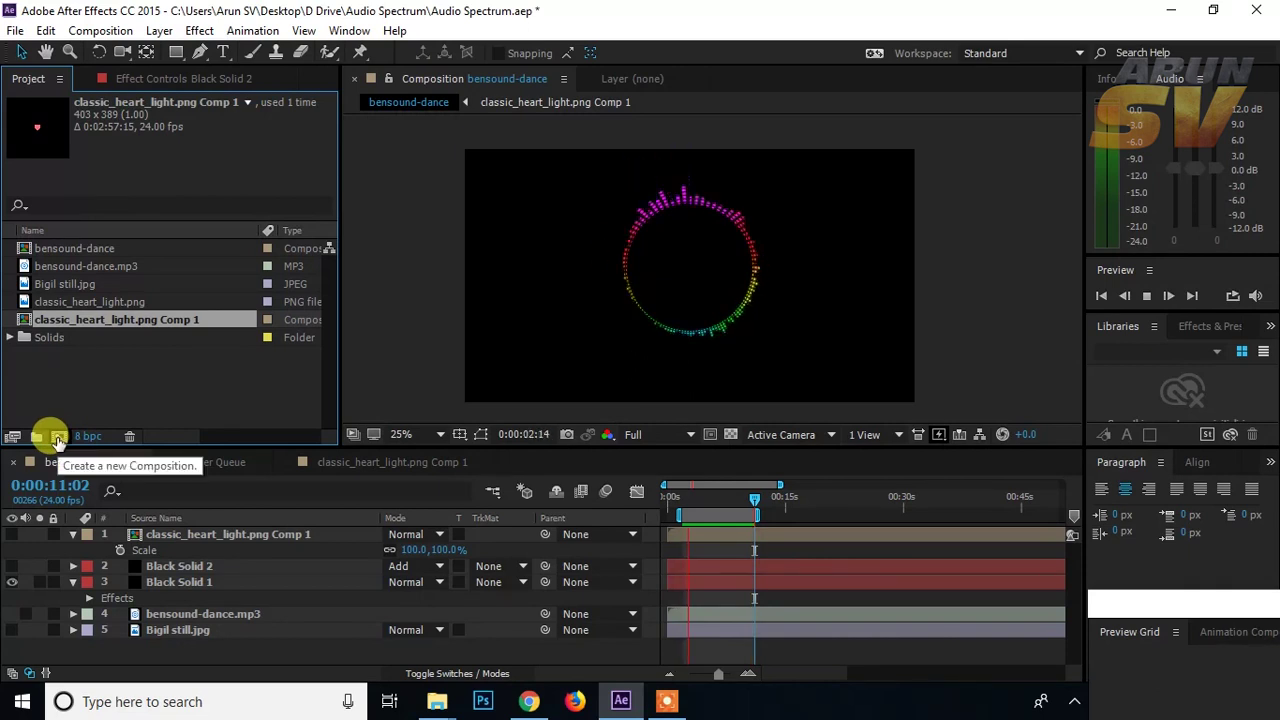
Step: Create a new composition, Comp 1, with width 1080 and height 1920 pixels
click(58, 439)
drag(186, 129, 634, 97)
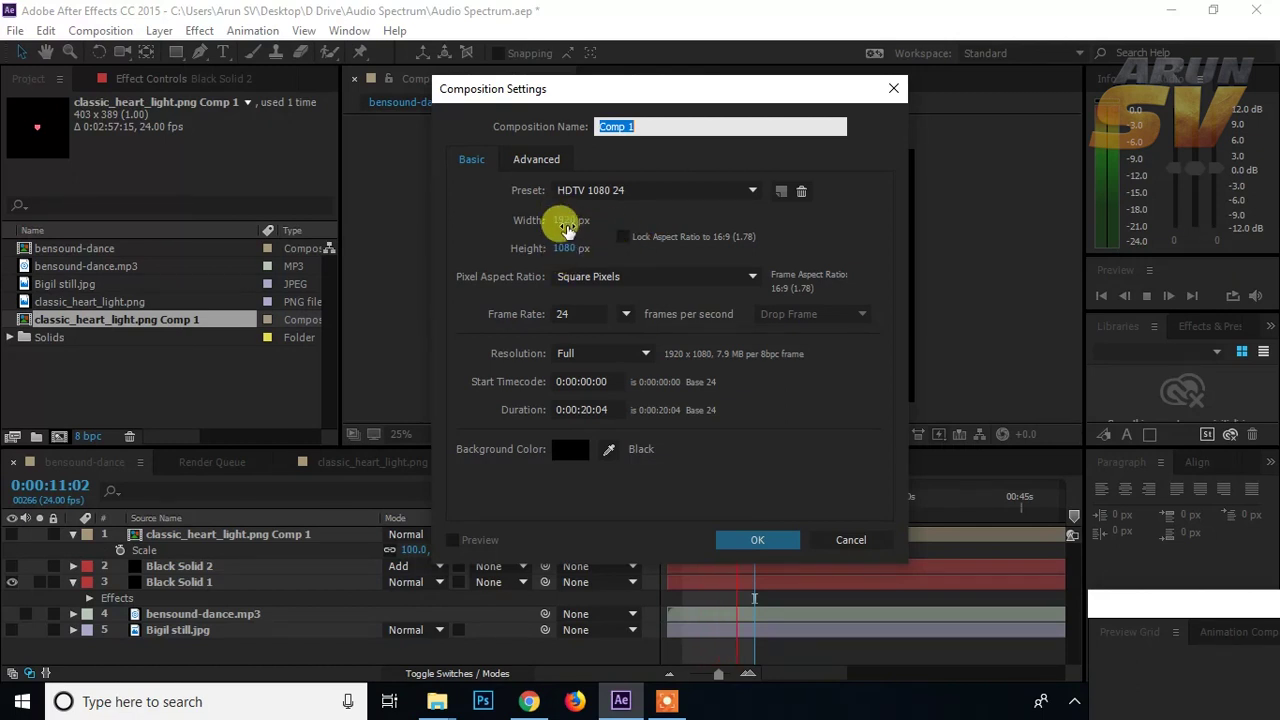
click(566, 219)
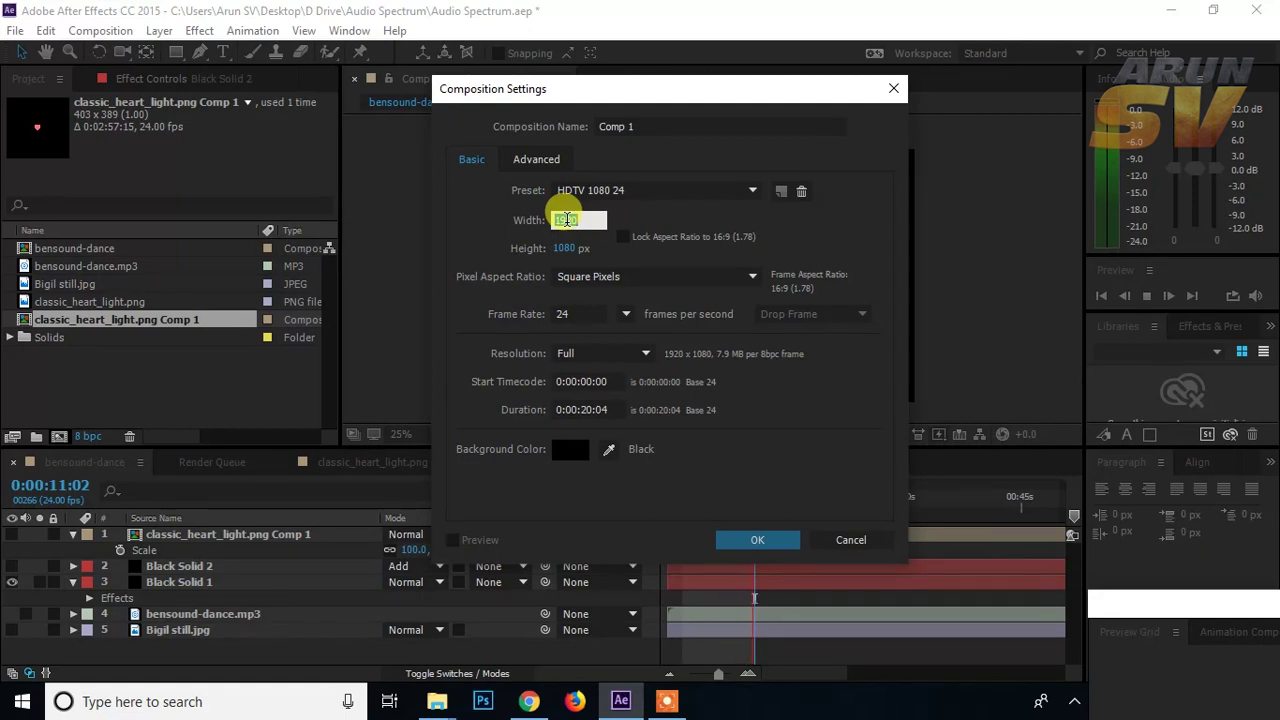
text(10)
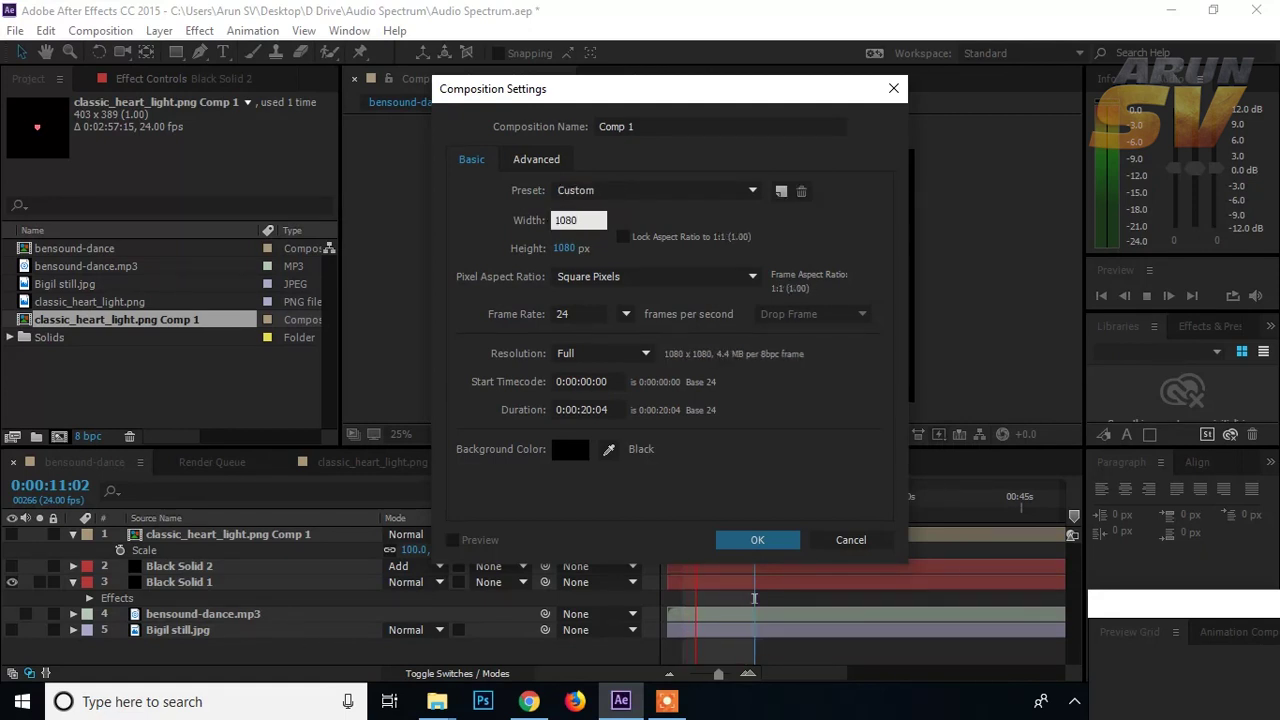
click(566, 247)
text(1)
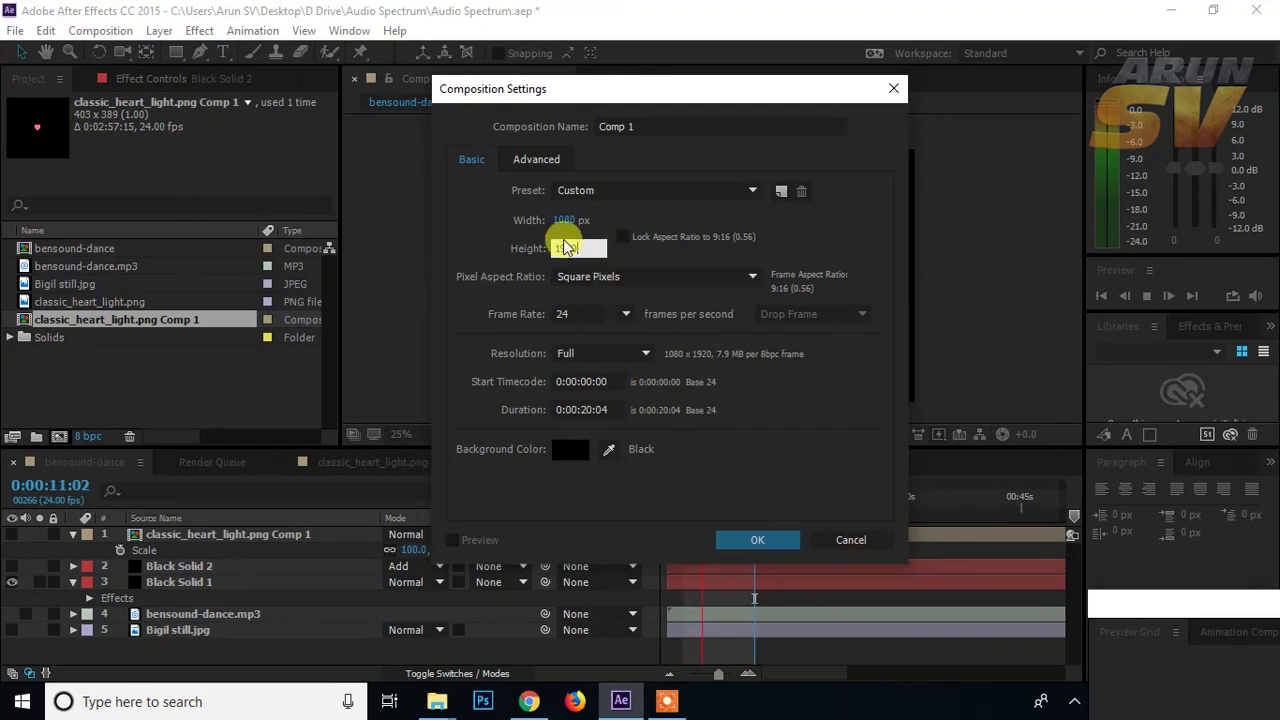
click(762, 538)
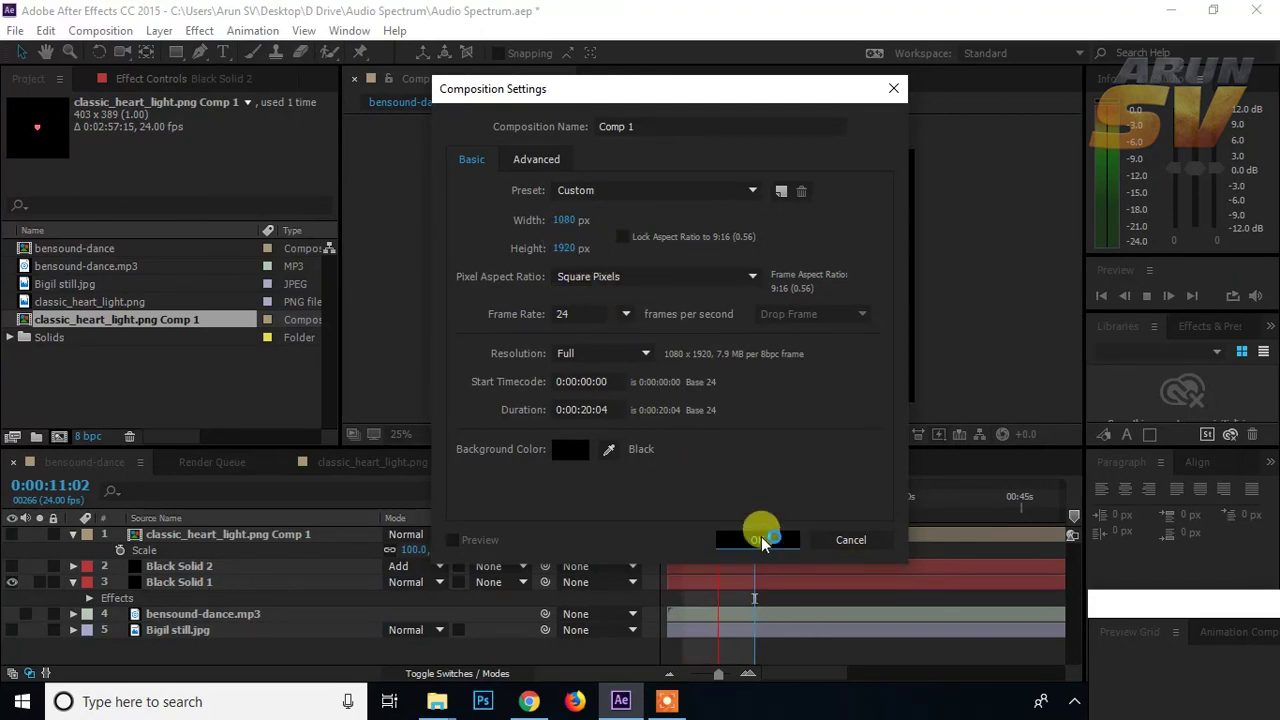
scroll(731, 314, down, 2)
scroll(731, 314, up, 1)
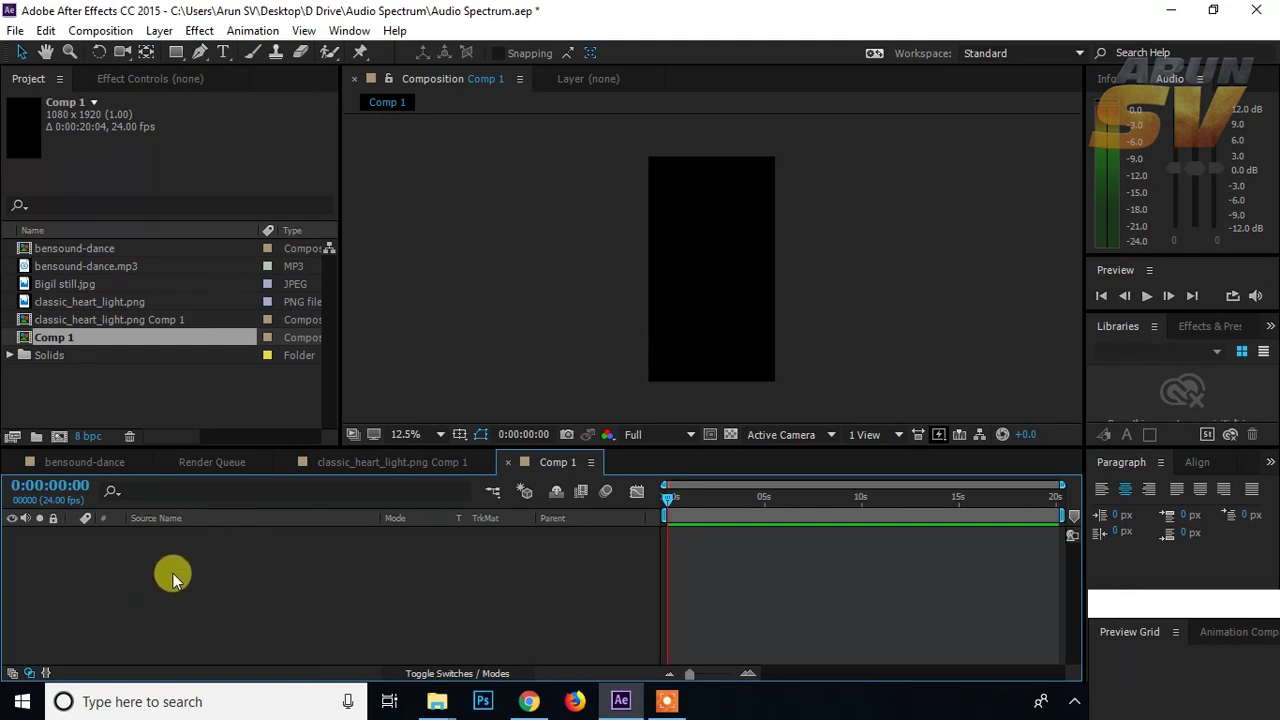
Step: Drag bensound-dance.mp3 from the Project panel into Comp 1's timeline as a layer
click(95, 394)
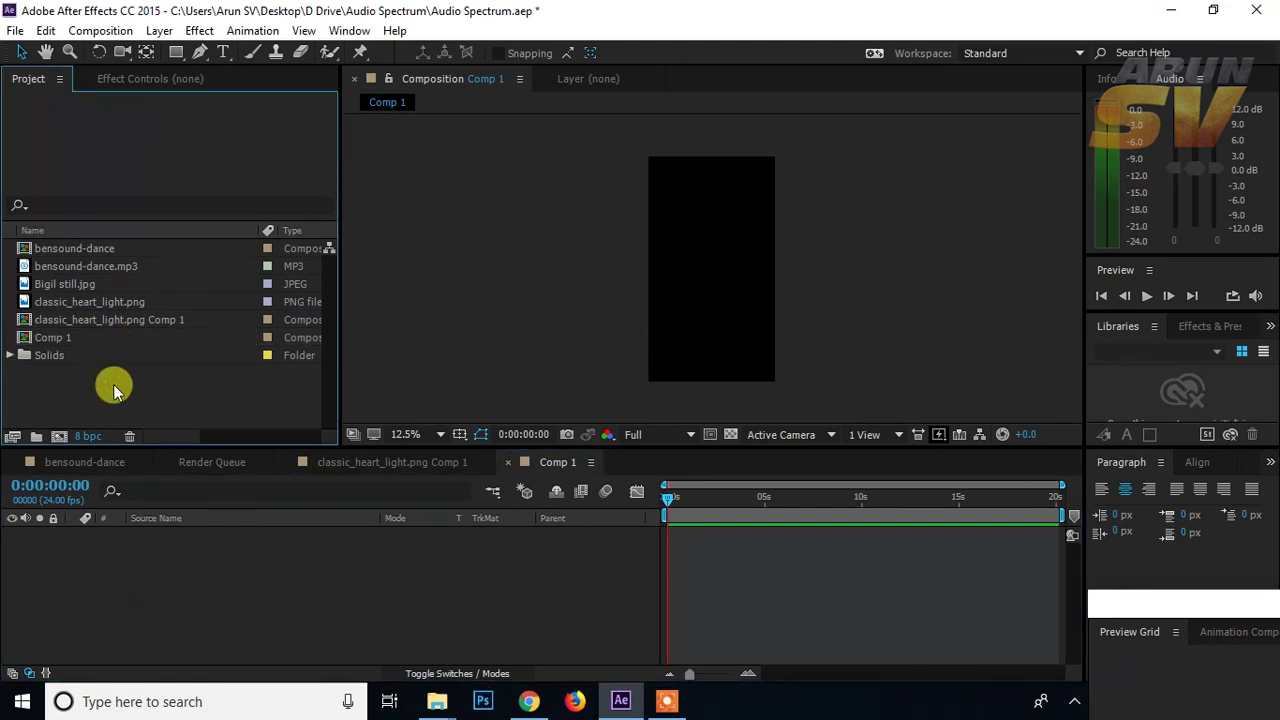
click(100, 266)
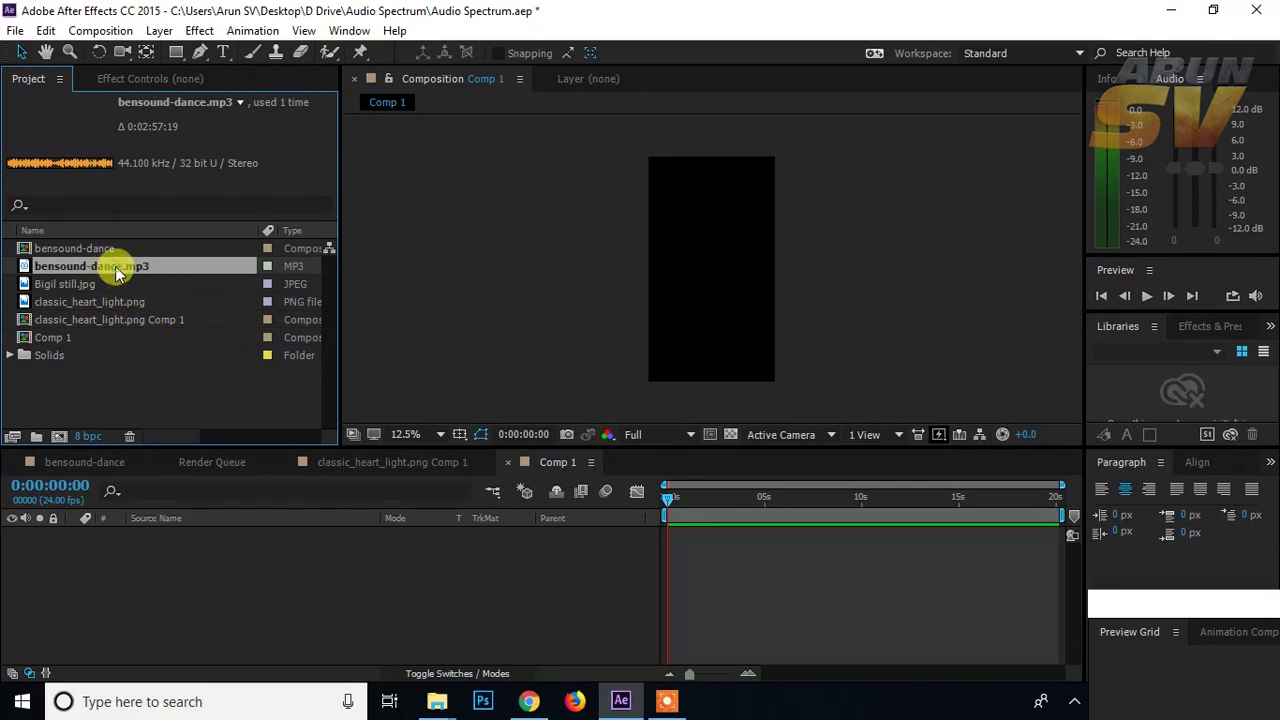
drag(115, 266, 277, 600)
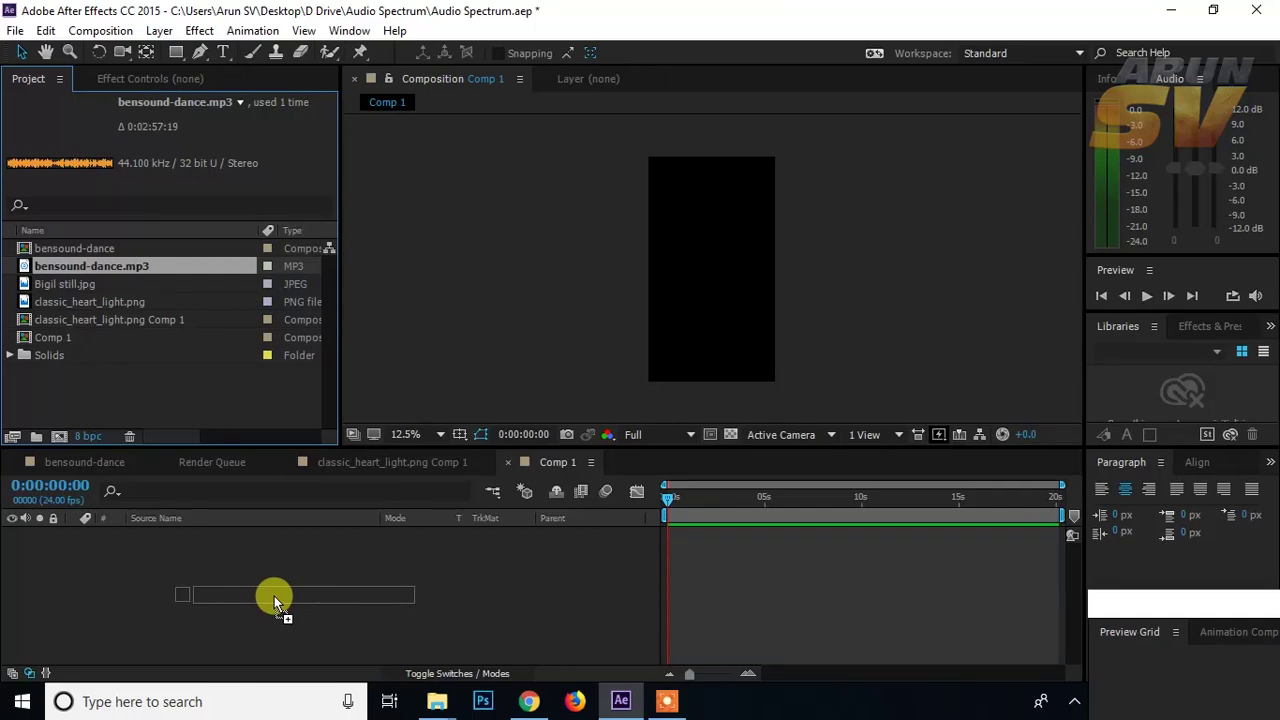
drag(277, 600, 277, 600)
click(228, 534)
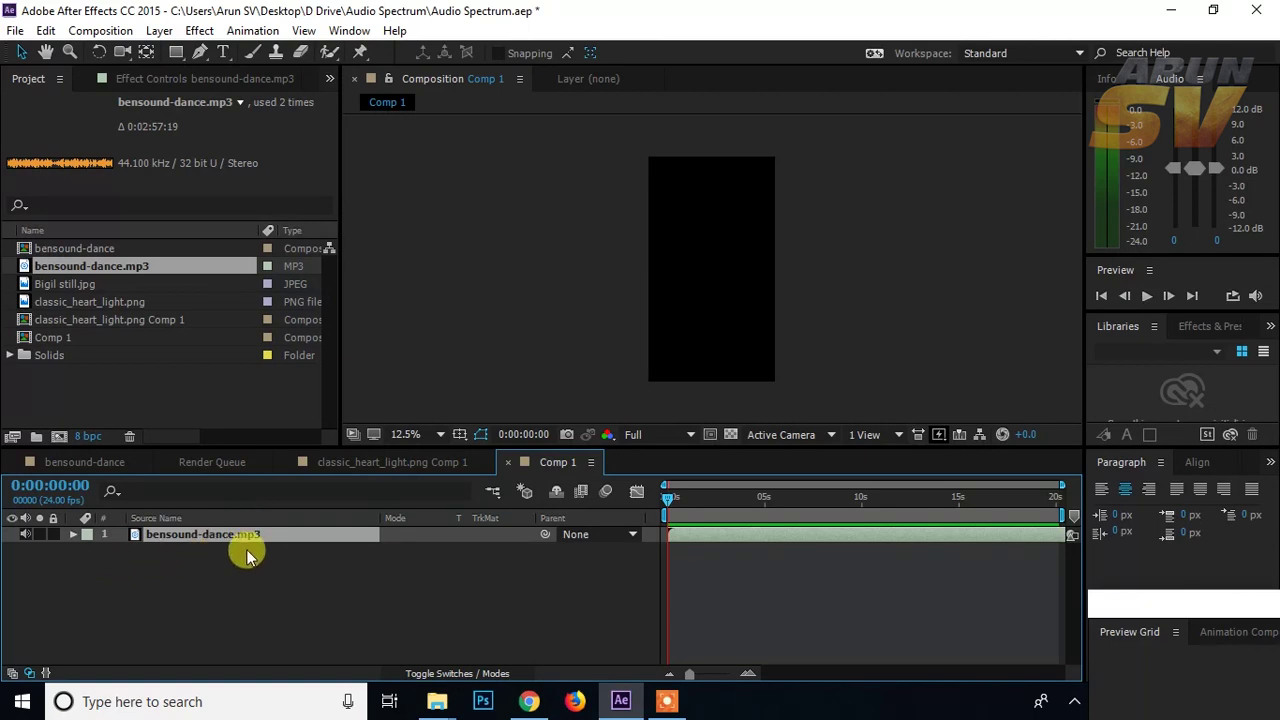
Step: Add a comp-sized 1080 × 1920 black solid named 'audio waveform' above the music layer
right_click(246, 577)
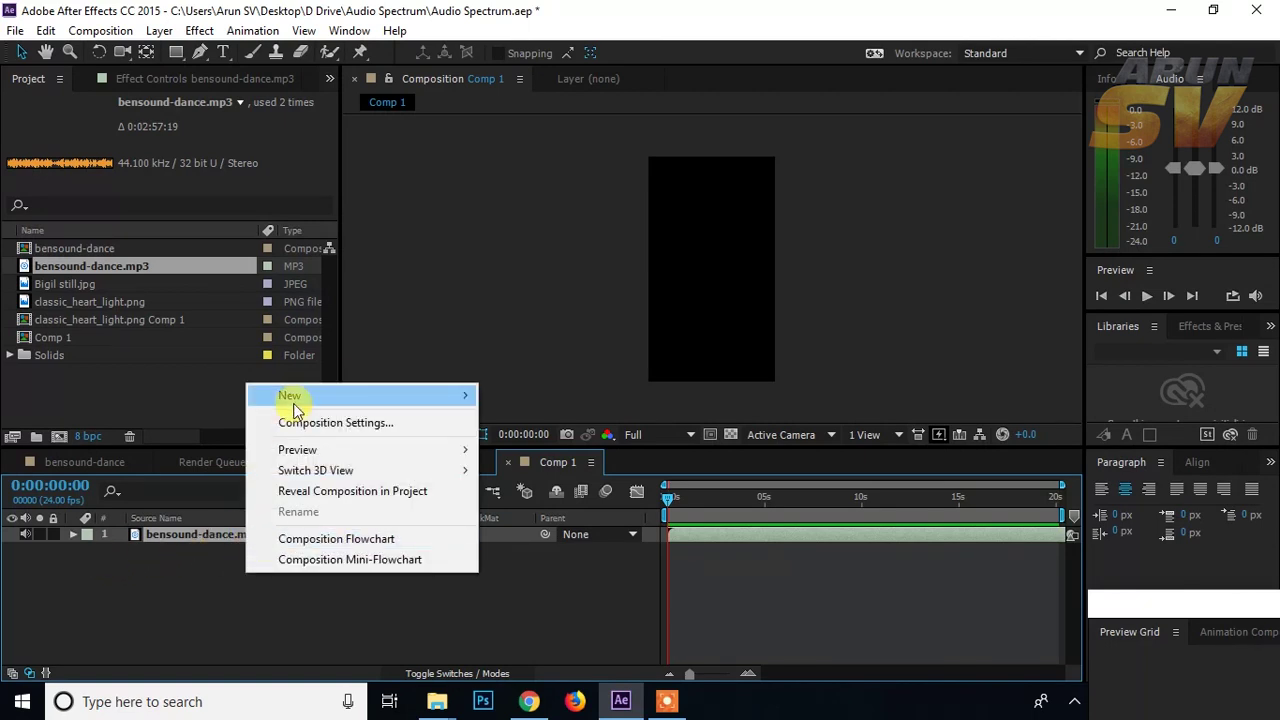
mouse_move(297, 404)
click(554, 441)
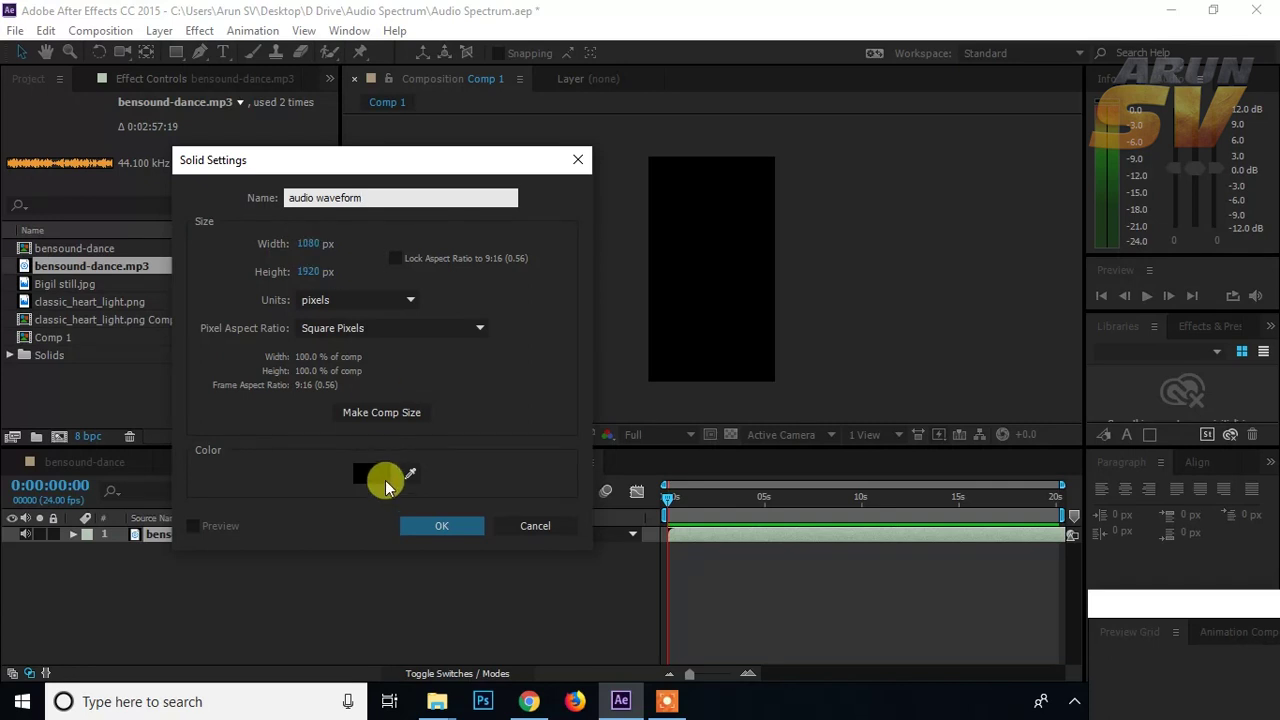
click(373, 414)
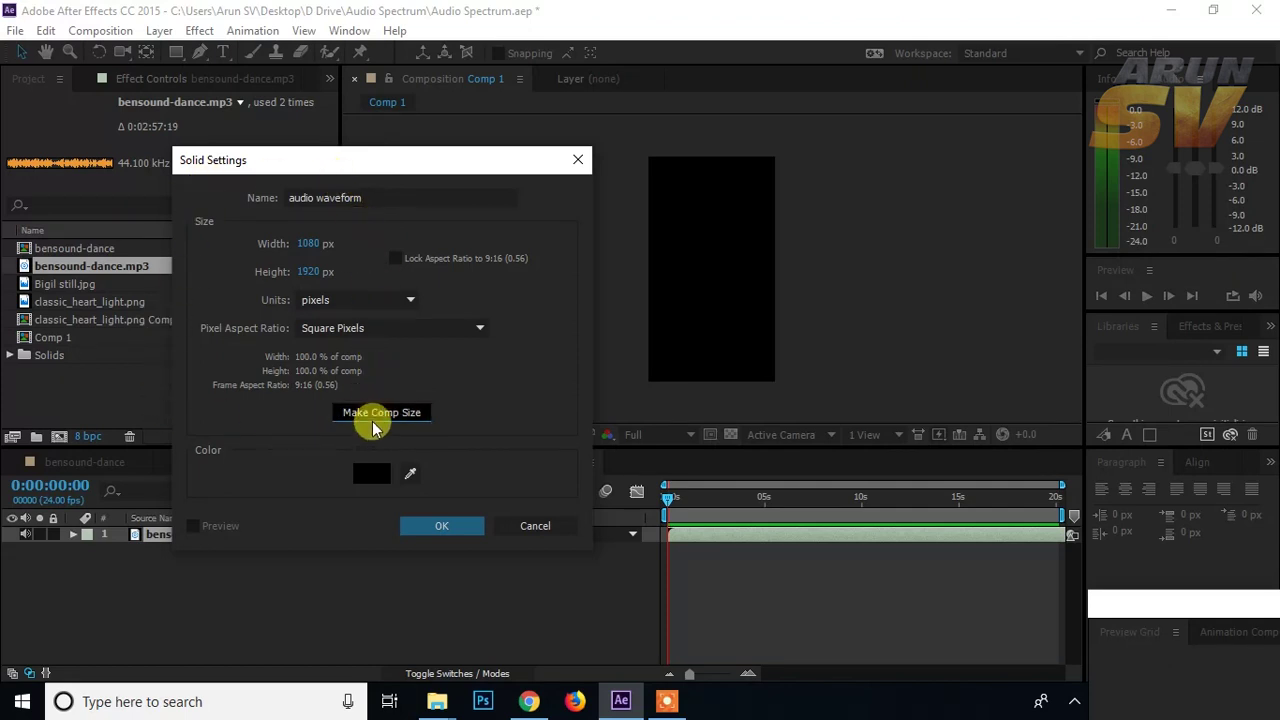
click(445, 531)
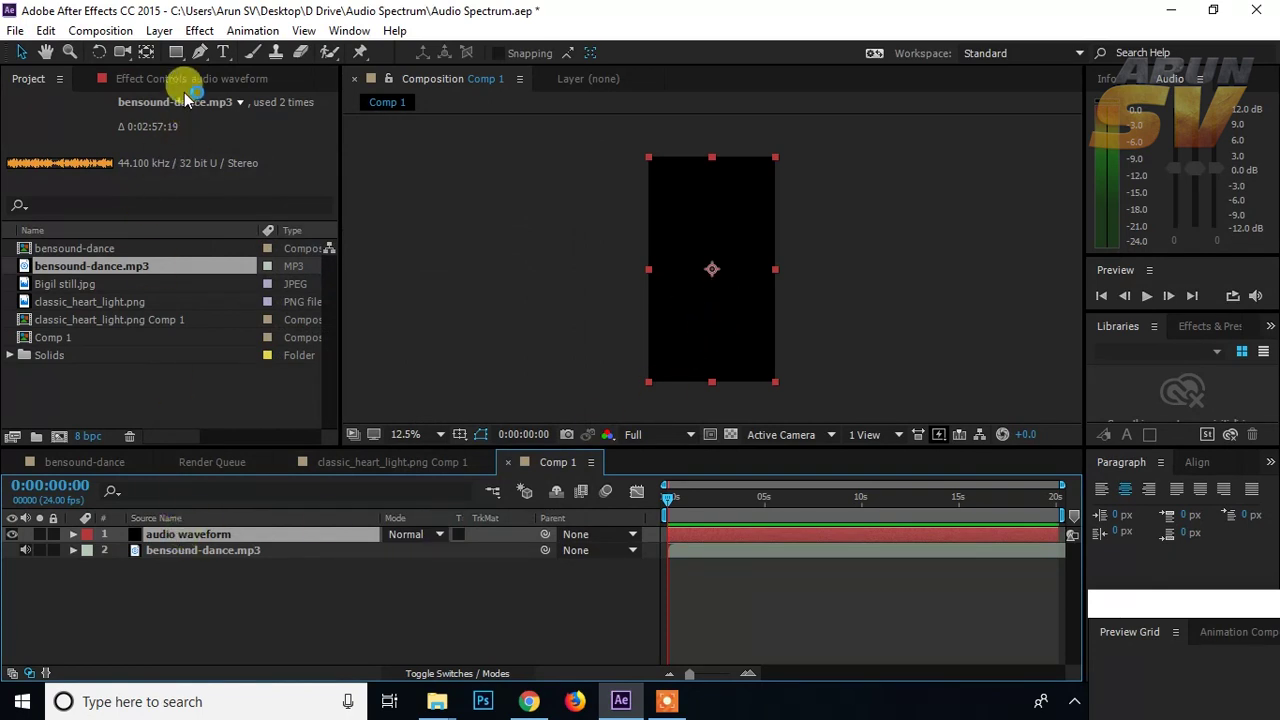
click(201, 33)
mouse_move(243, 141)
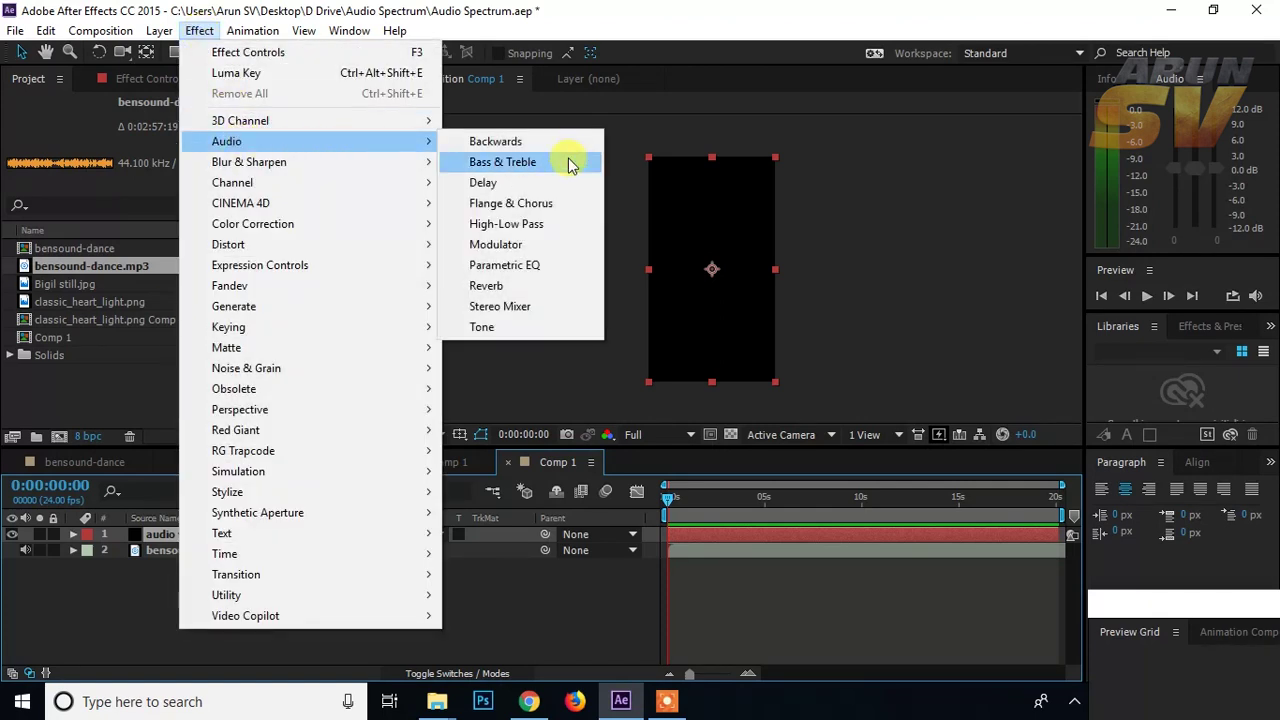
click(849, 179)
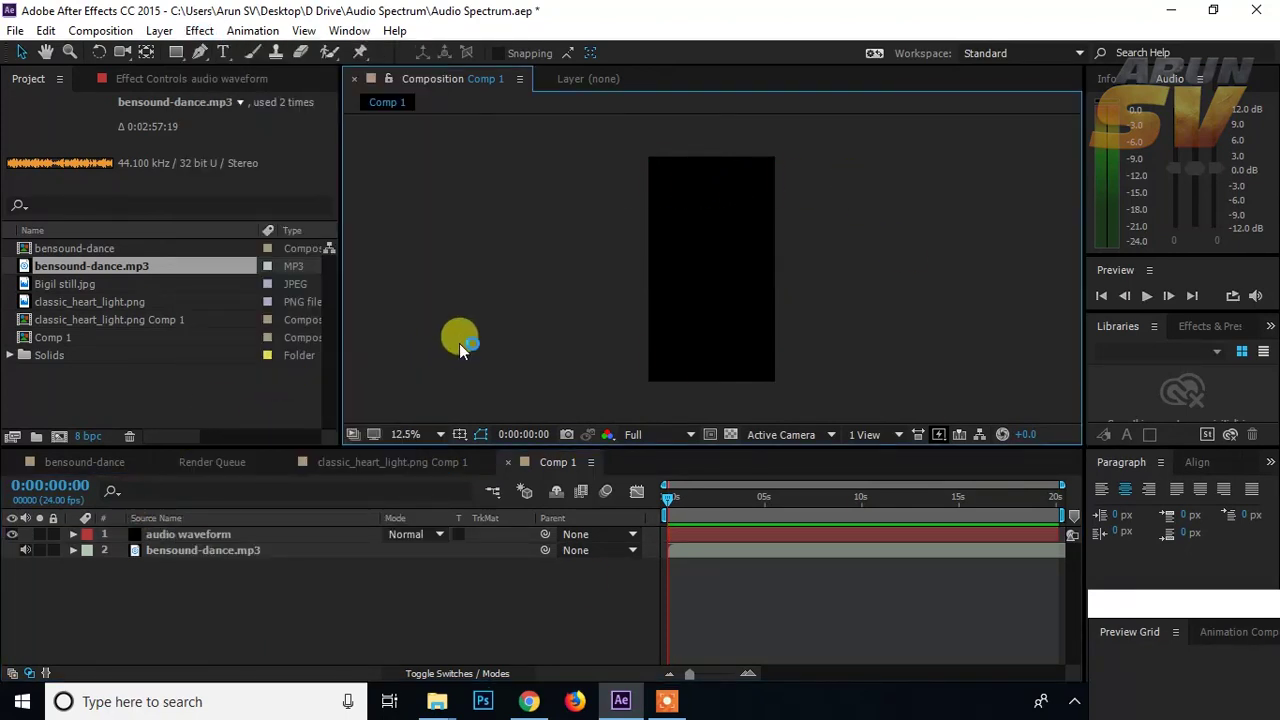
click(459, 347)
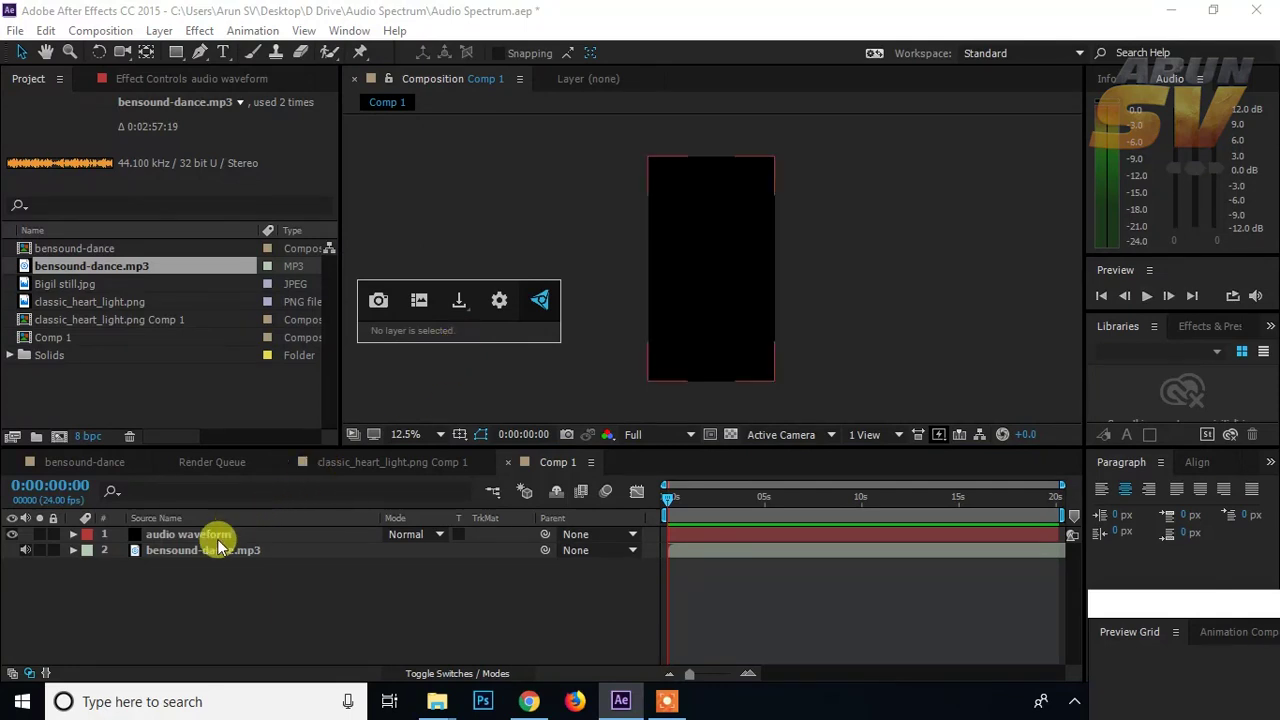
click(200, 598)
click(214, 538)
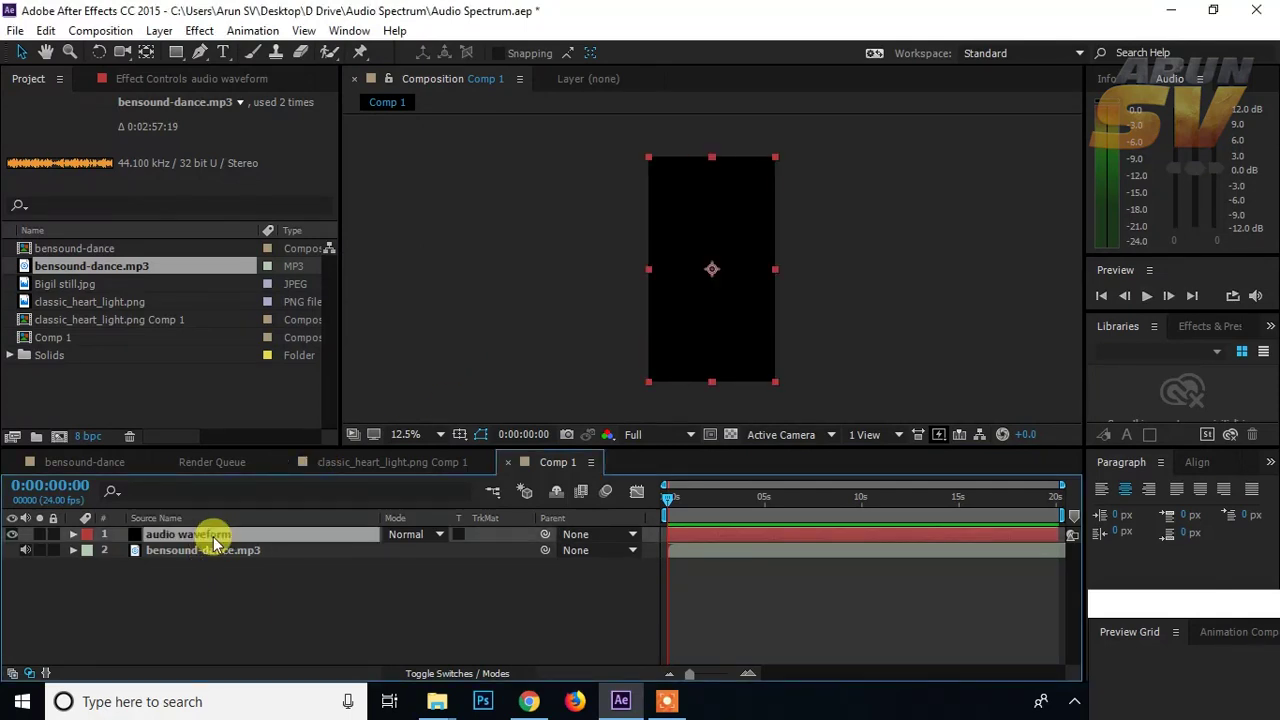
key(ctrl+space)
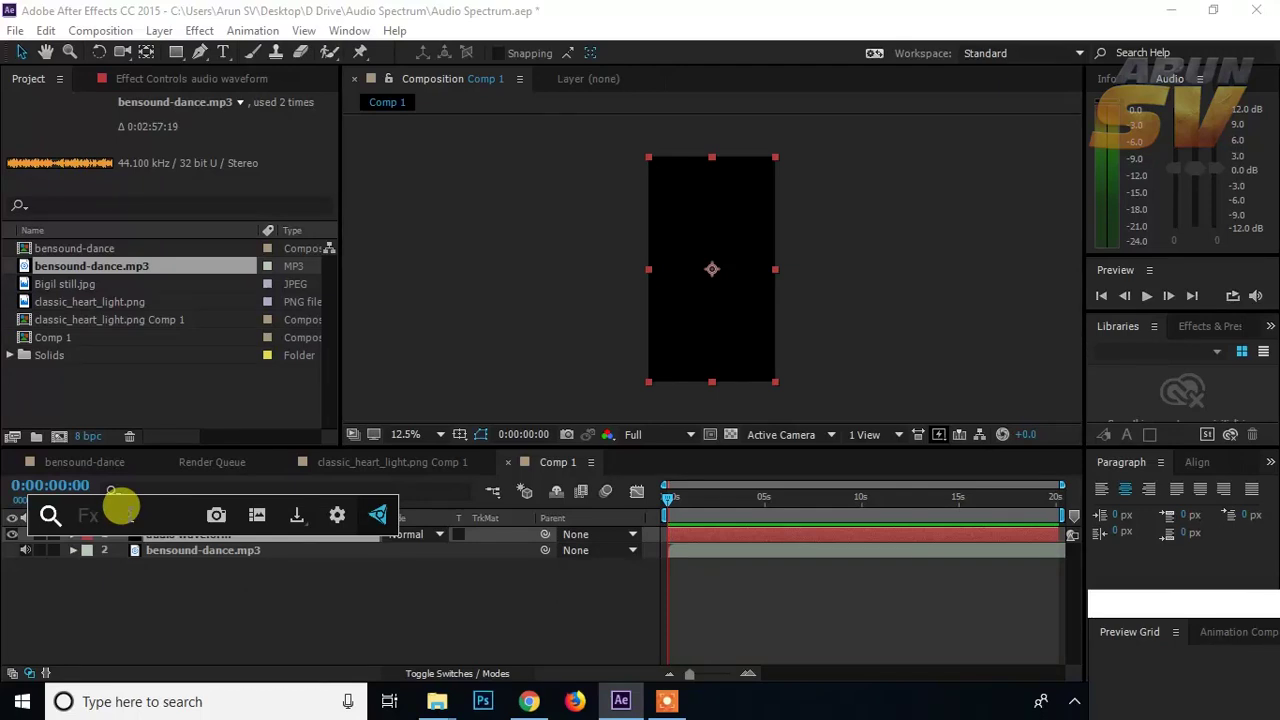
text(au)
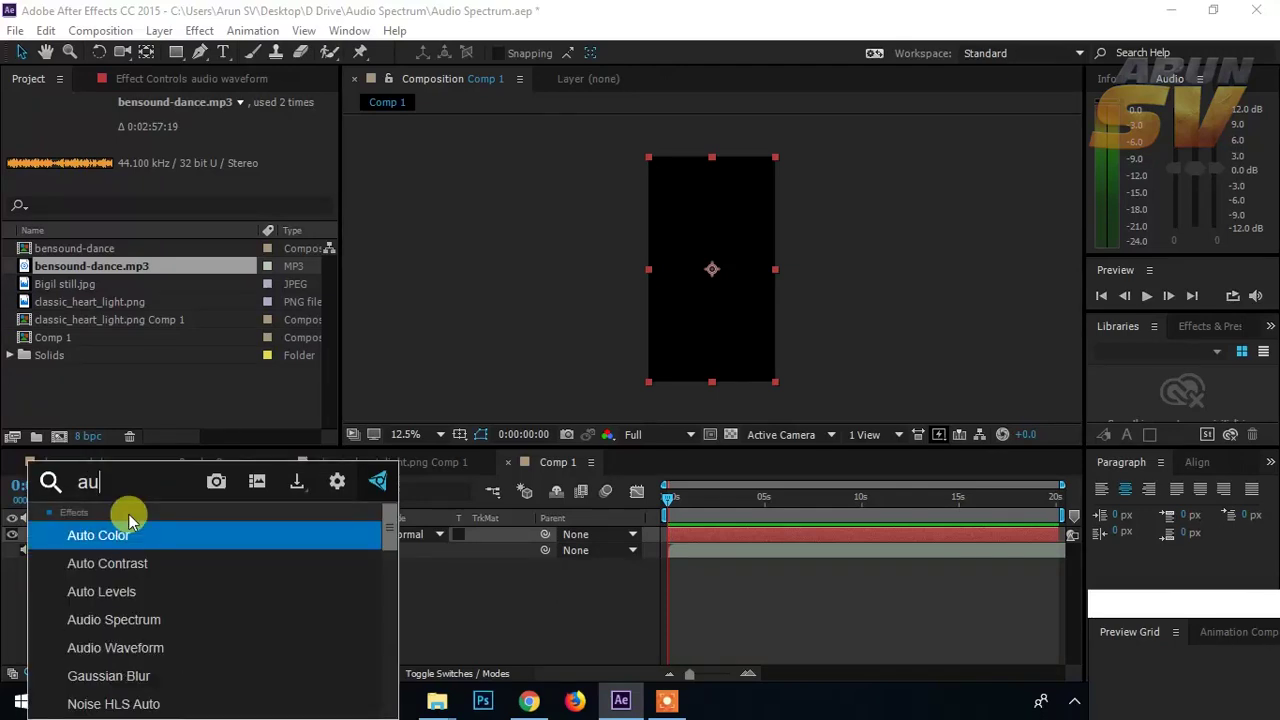
text(dio)
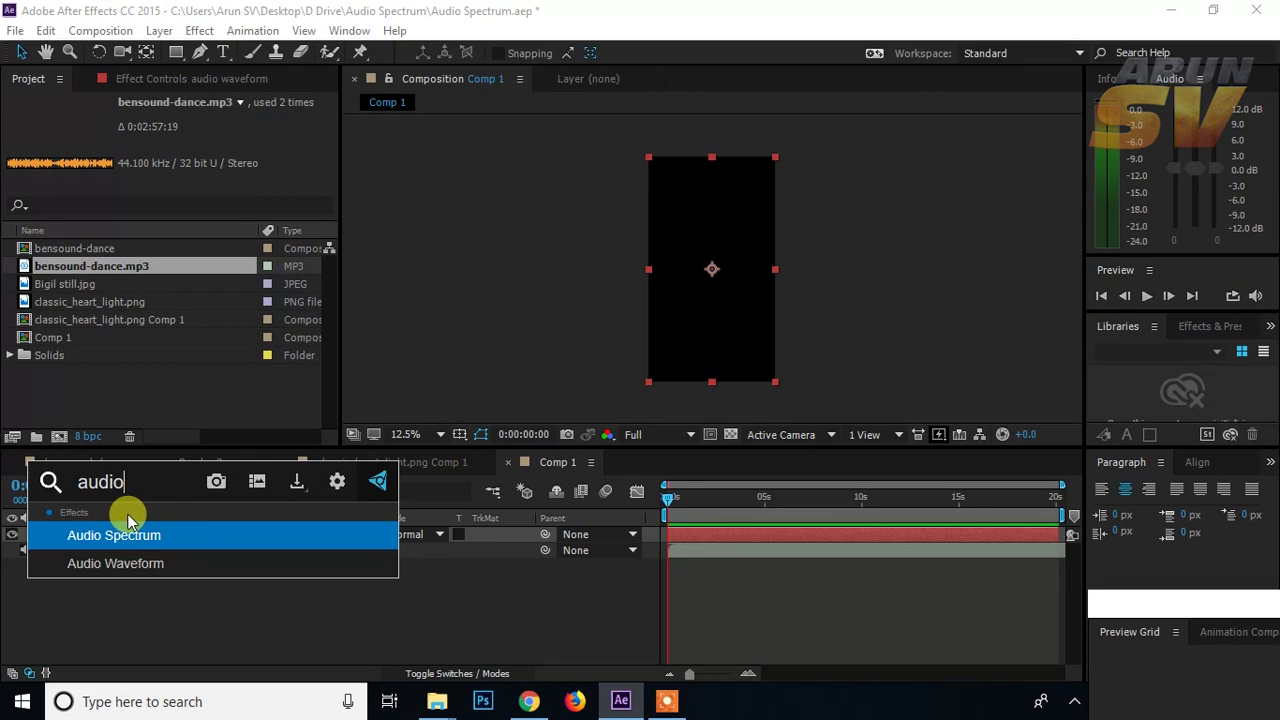
click(144, 538)
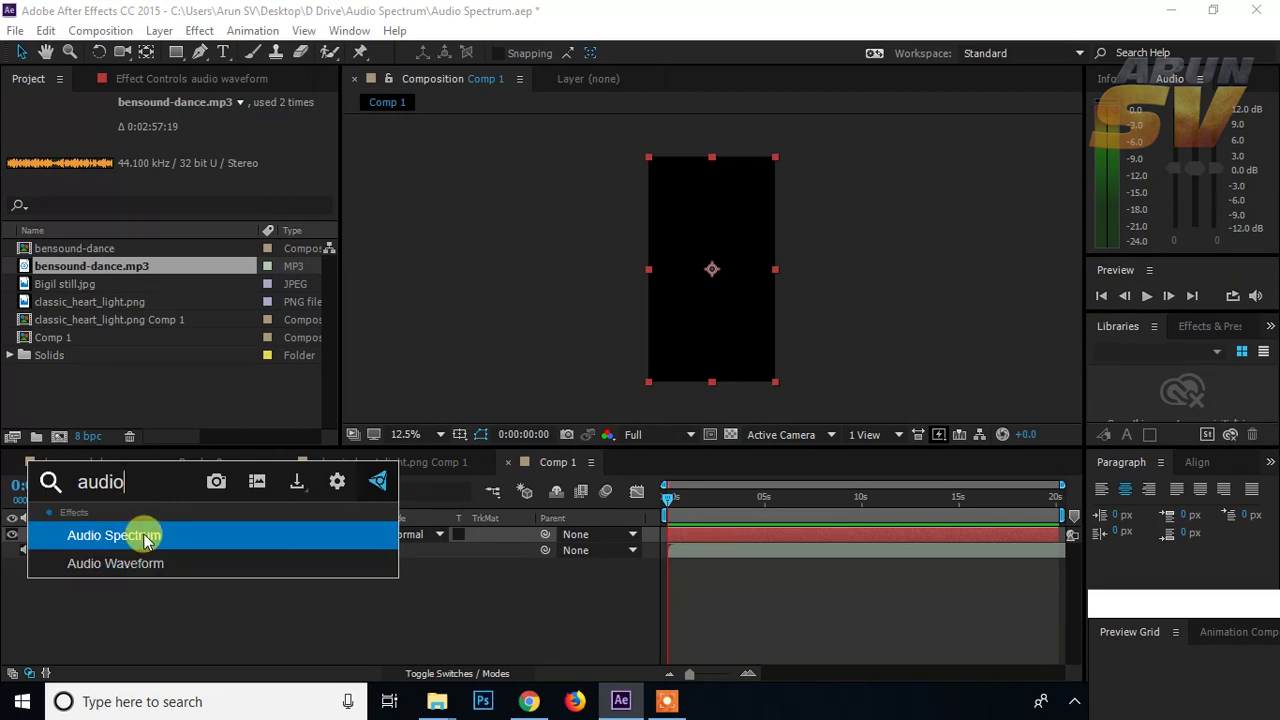
click(237, 625)
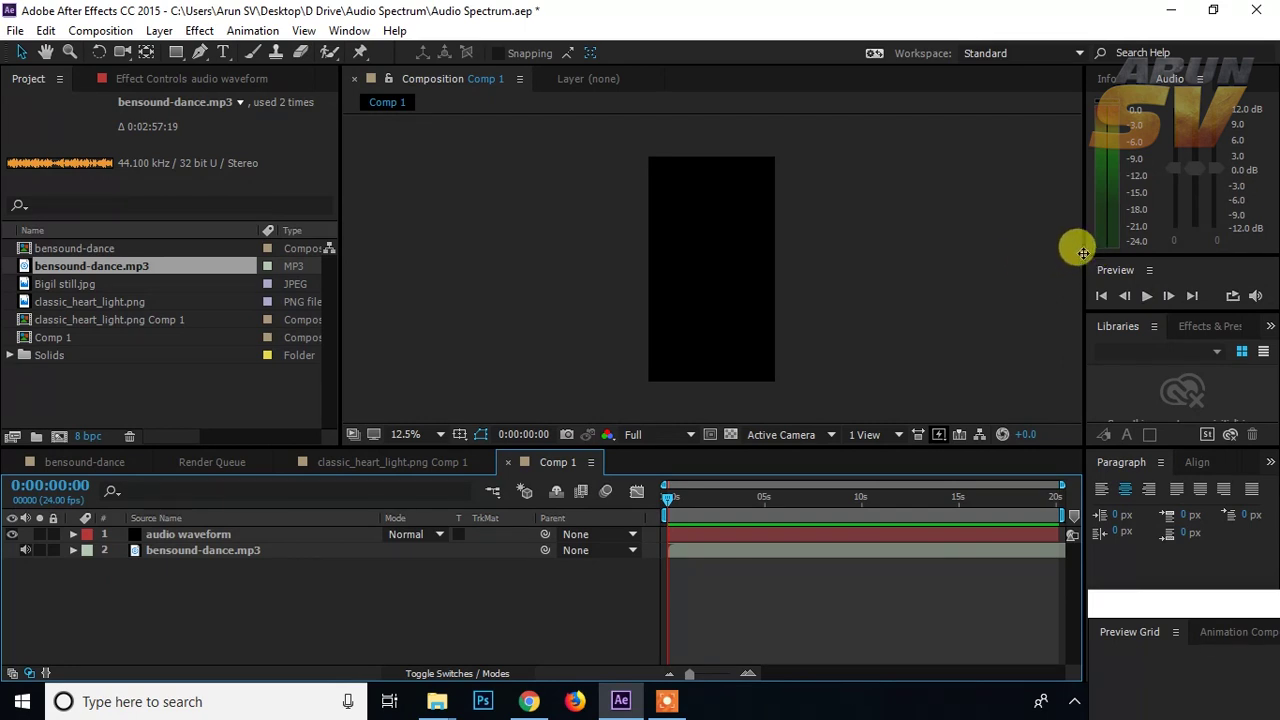
Step: Search Effects & Presets for 'aud' and drag Audio Spectrum onto the audio waveform layer
drag(1083, 253, 1038, 253)
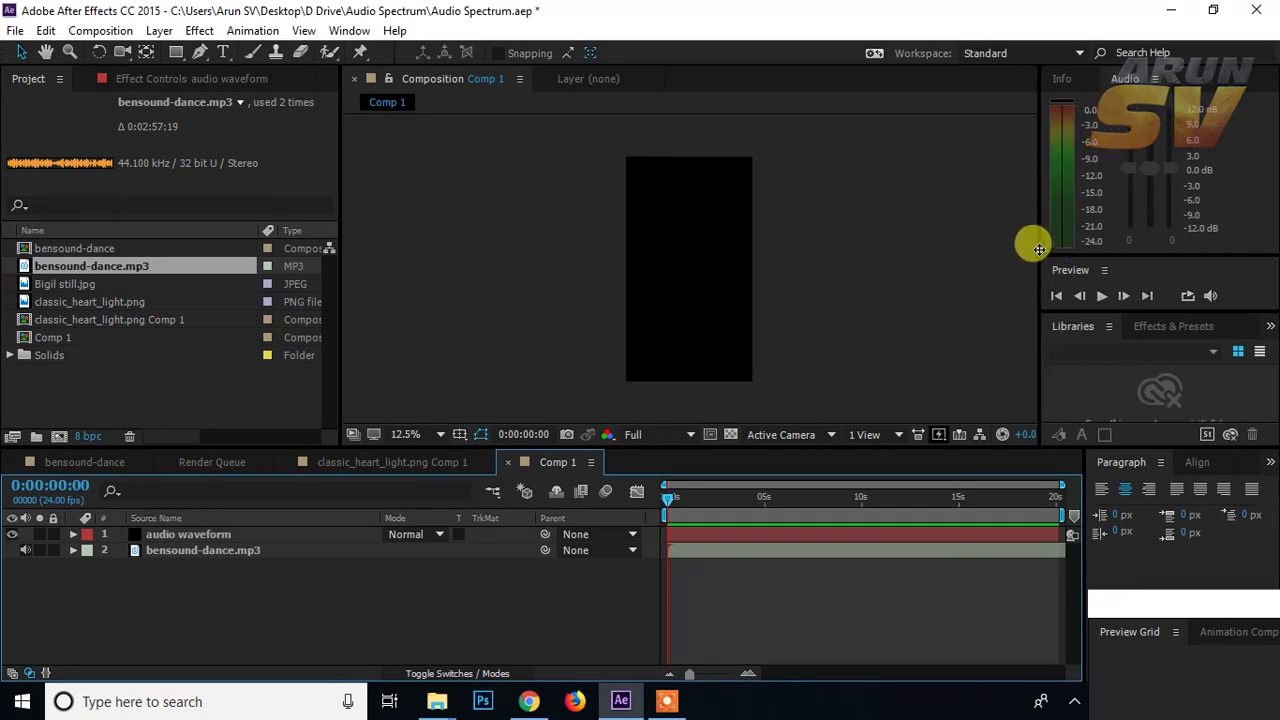
click(1186, 330)
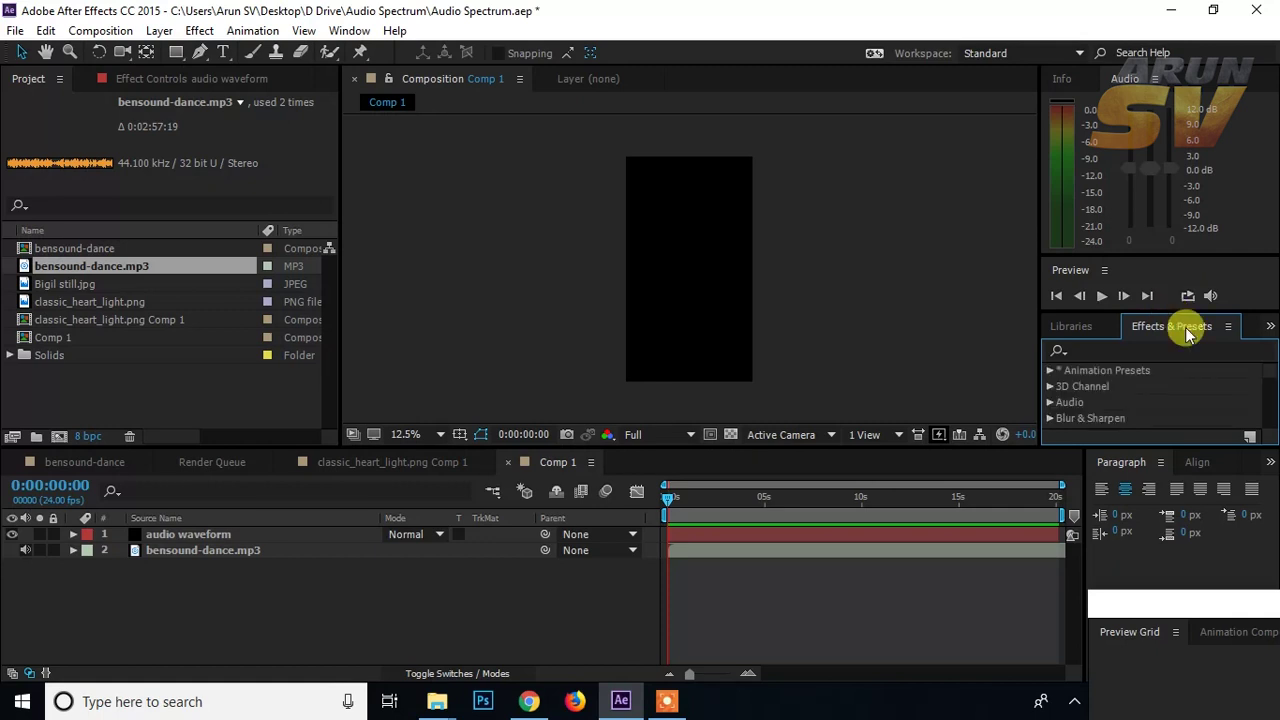
drag(1186, 312, 1203, 133)
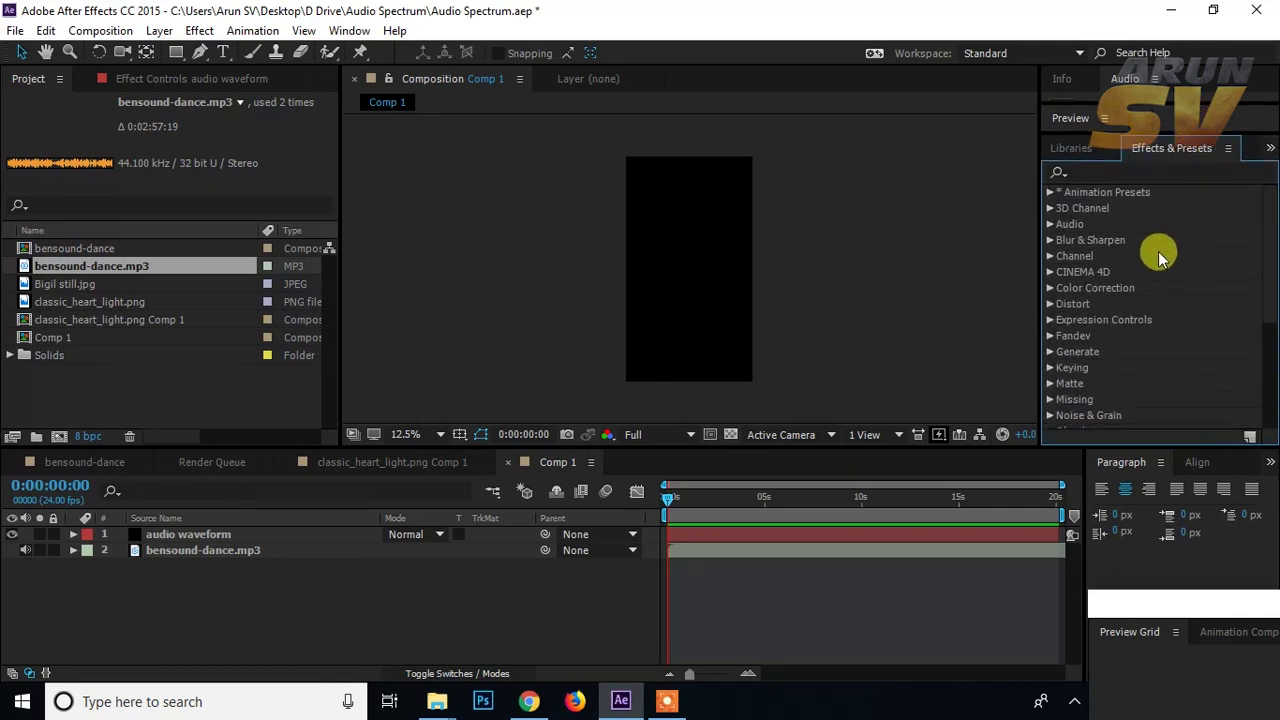
click(1147, 172)
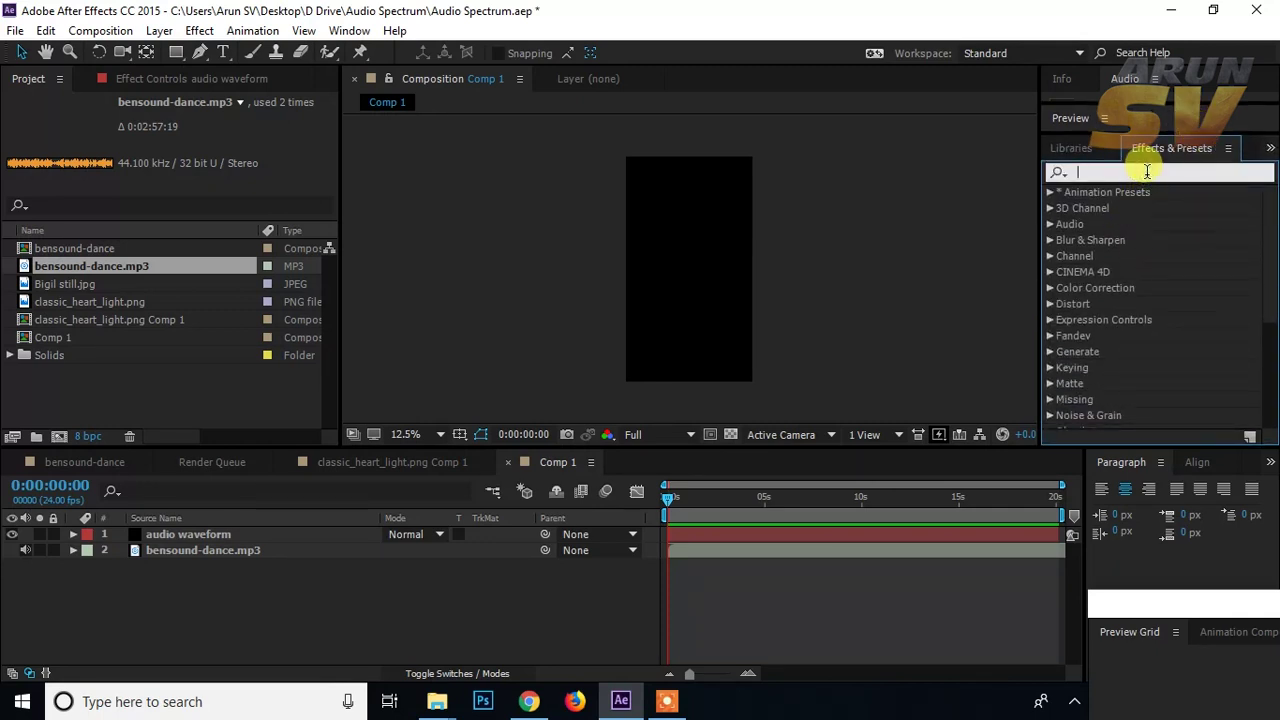
text(au)
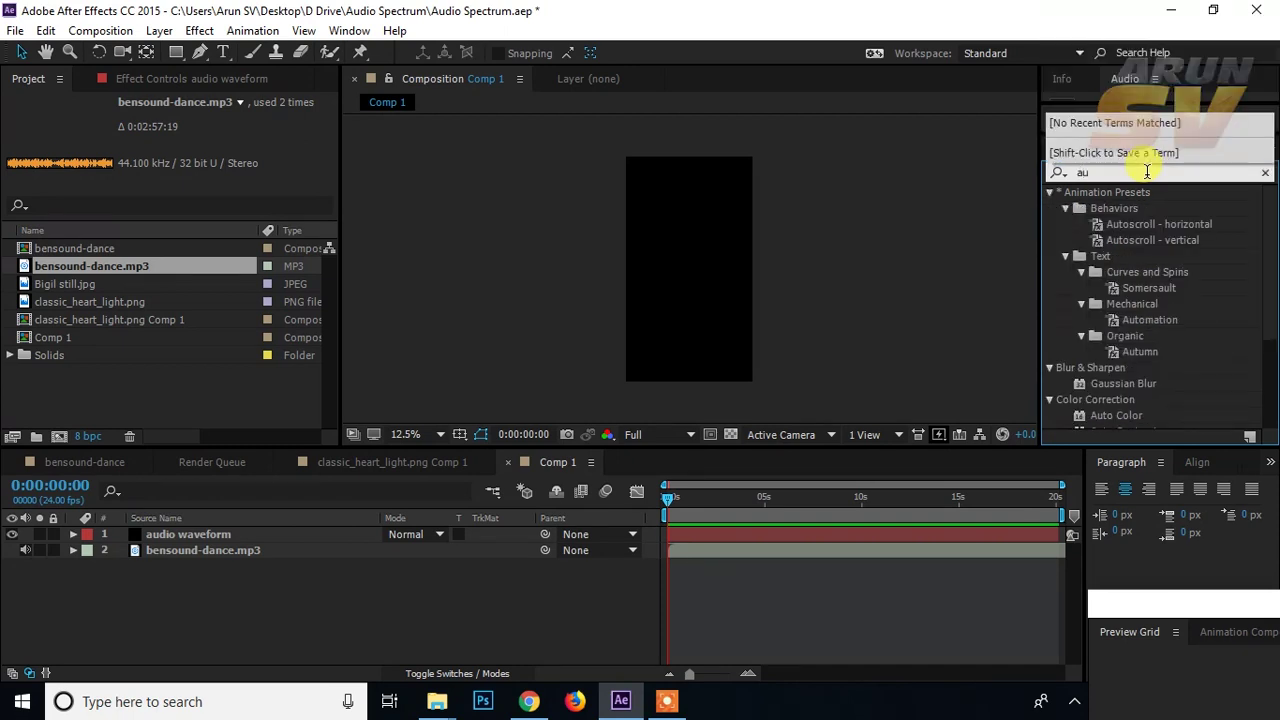
text(dio)
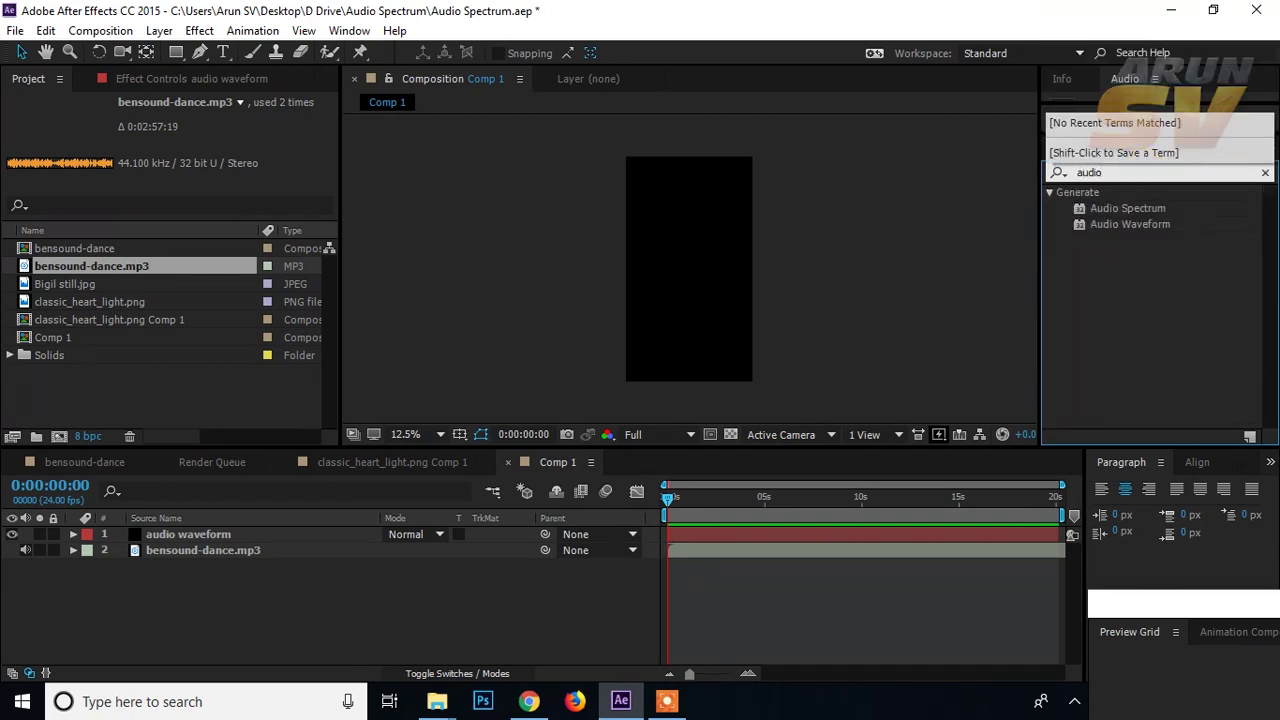
click(1147, 210)
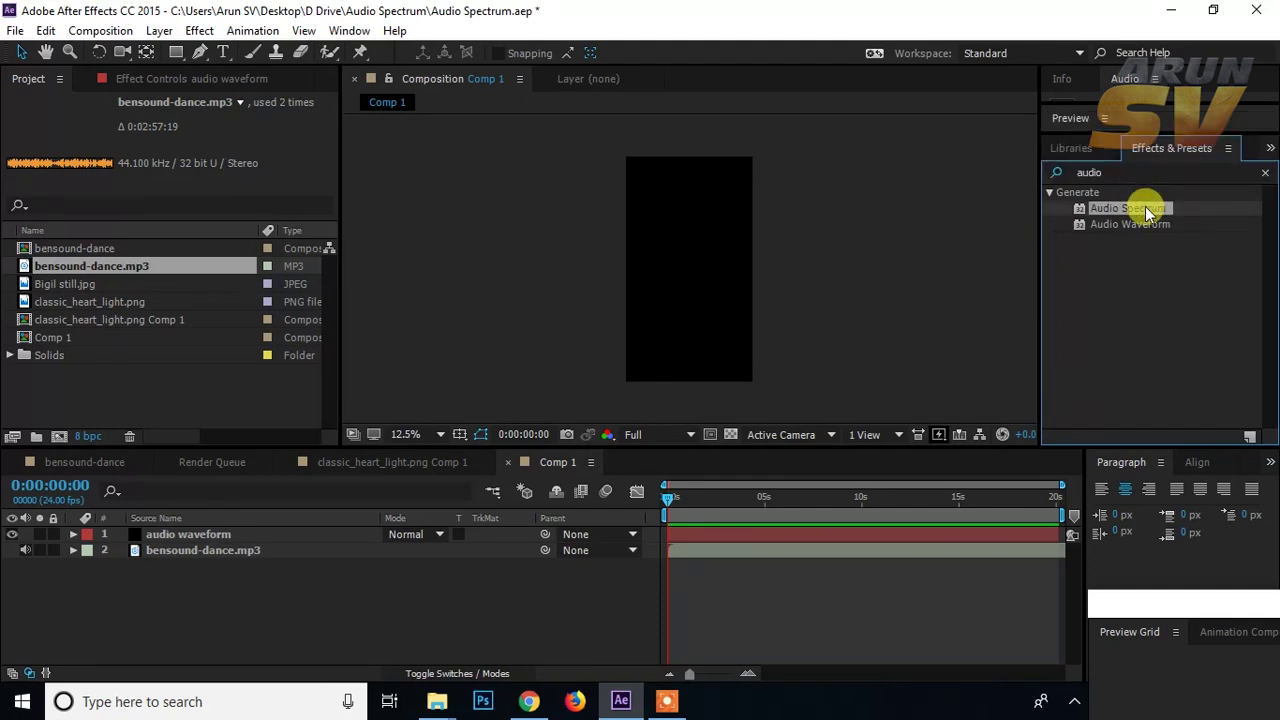
drag(1145, 206, 219, 533)
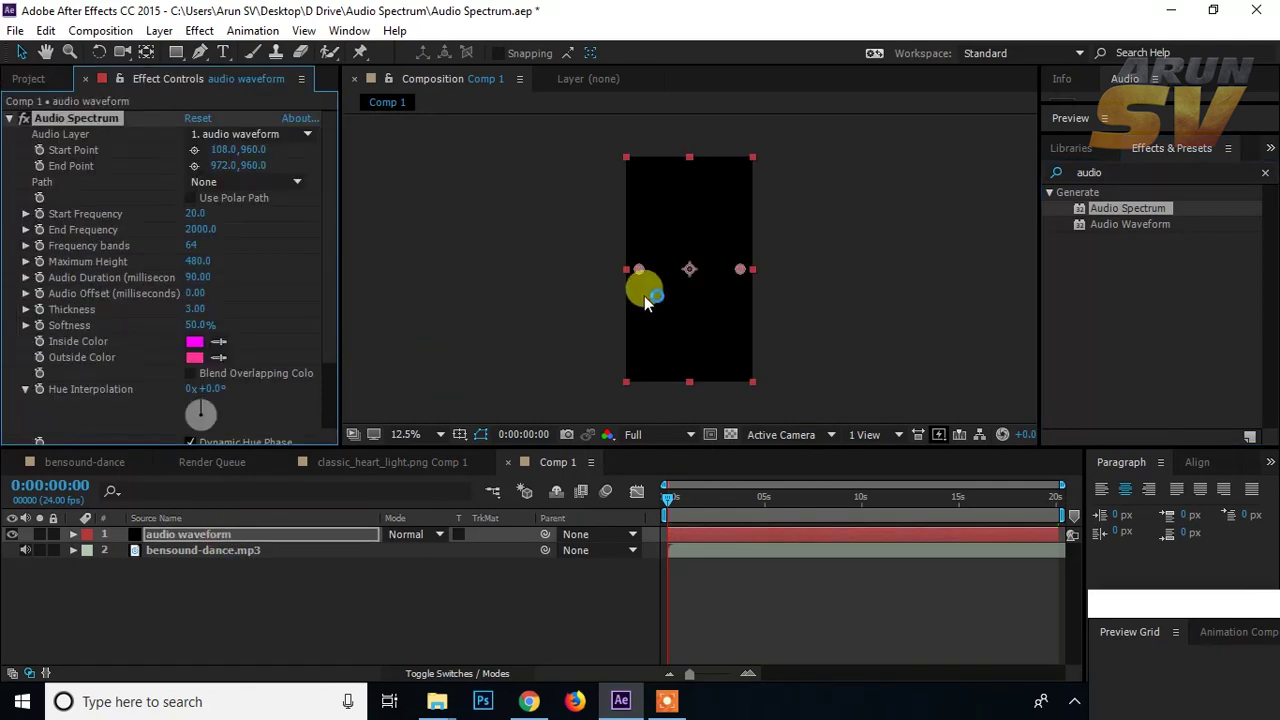
click(286, 632)
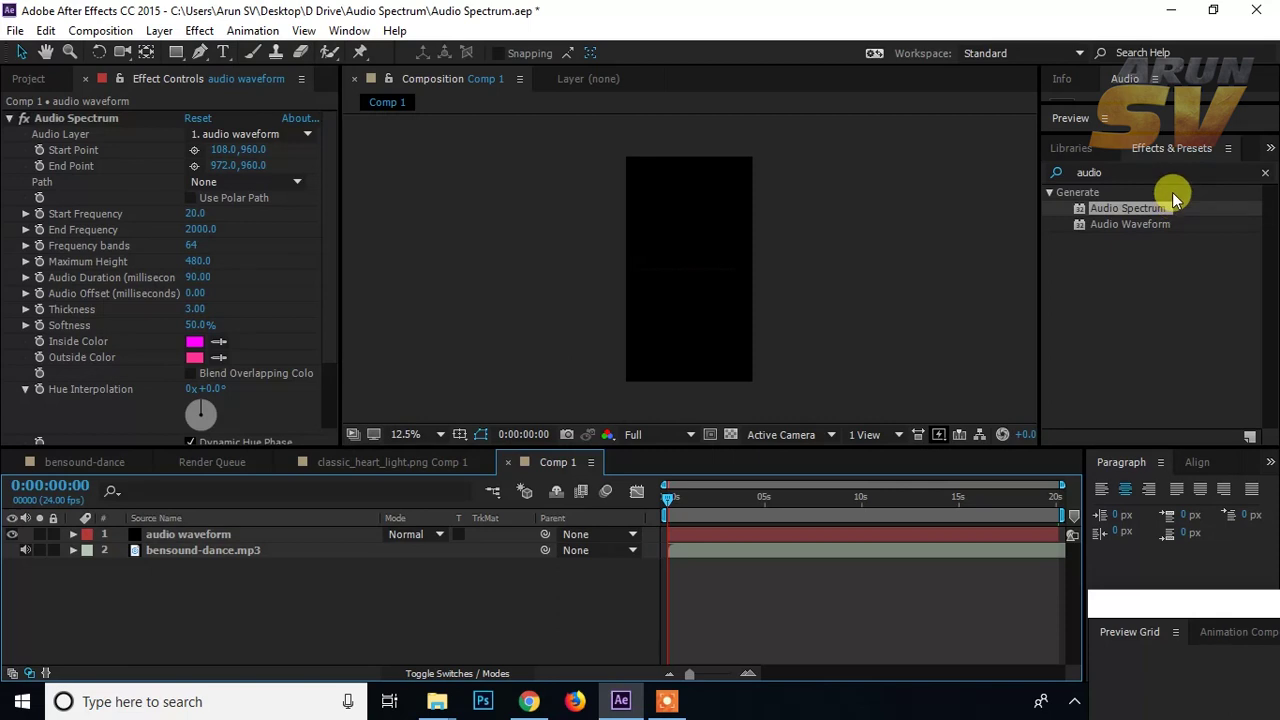
click(1266, 173)
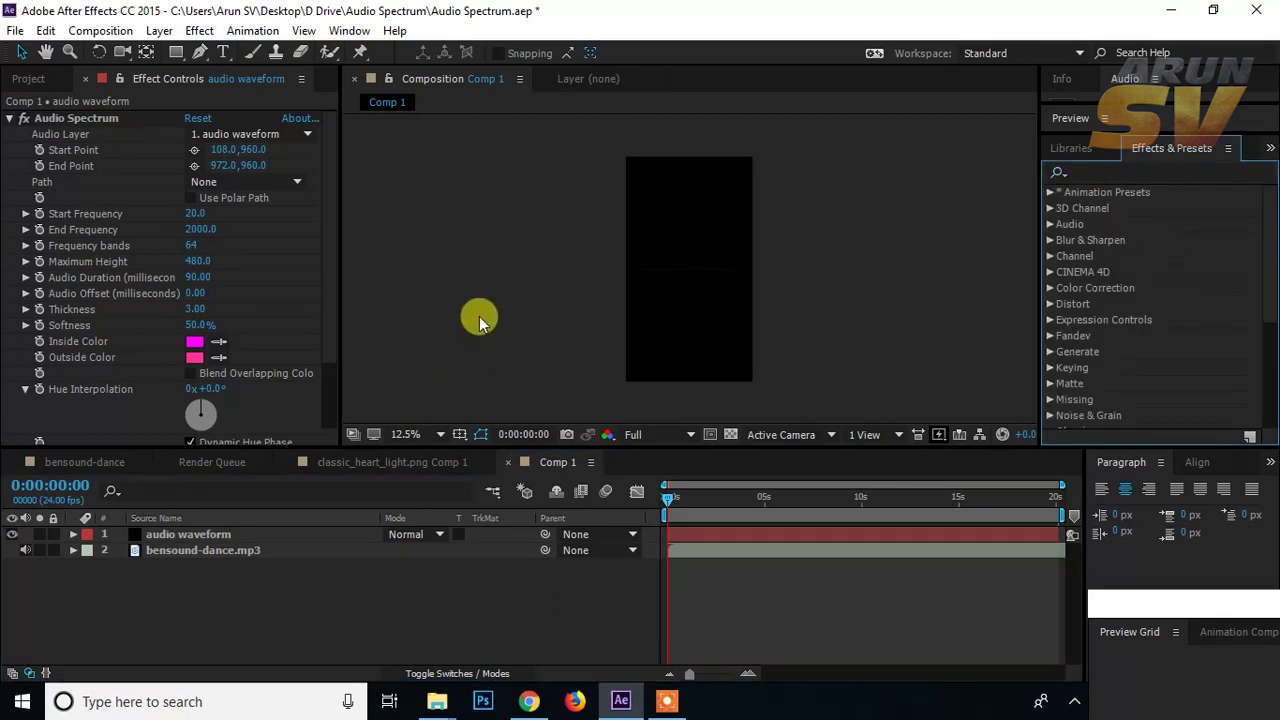
Step: Set Audio Spectrum's Audio Layer to bensound-dance.mp3 and preview it at 25% zoom
click(678, 538)
click(677, 515)
click(217, 136)
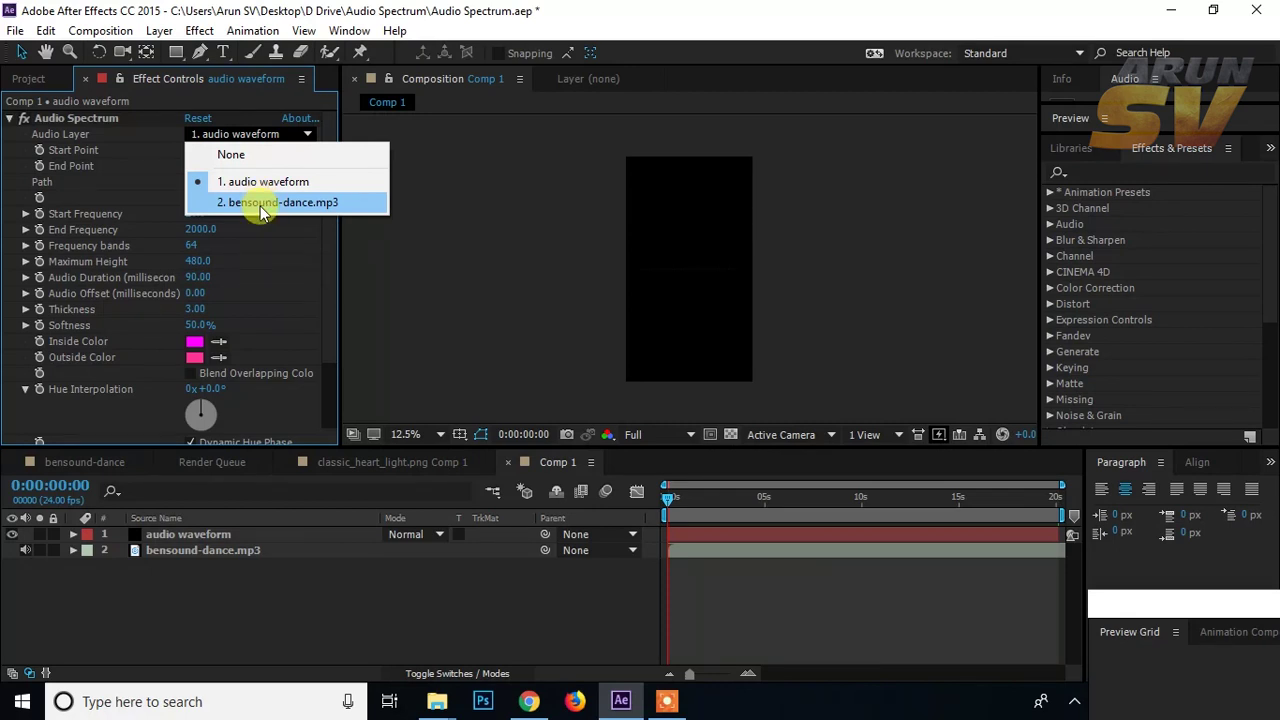
click(260, 206)
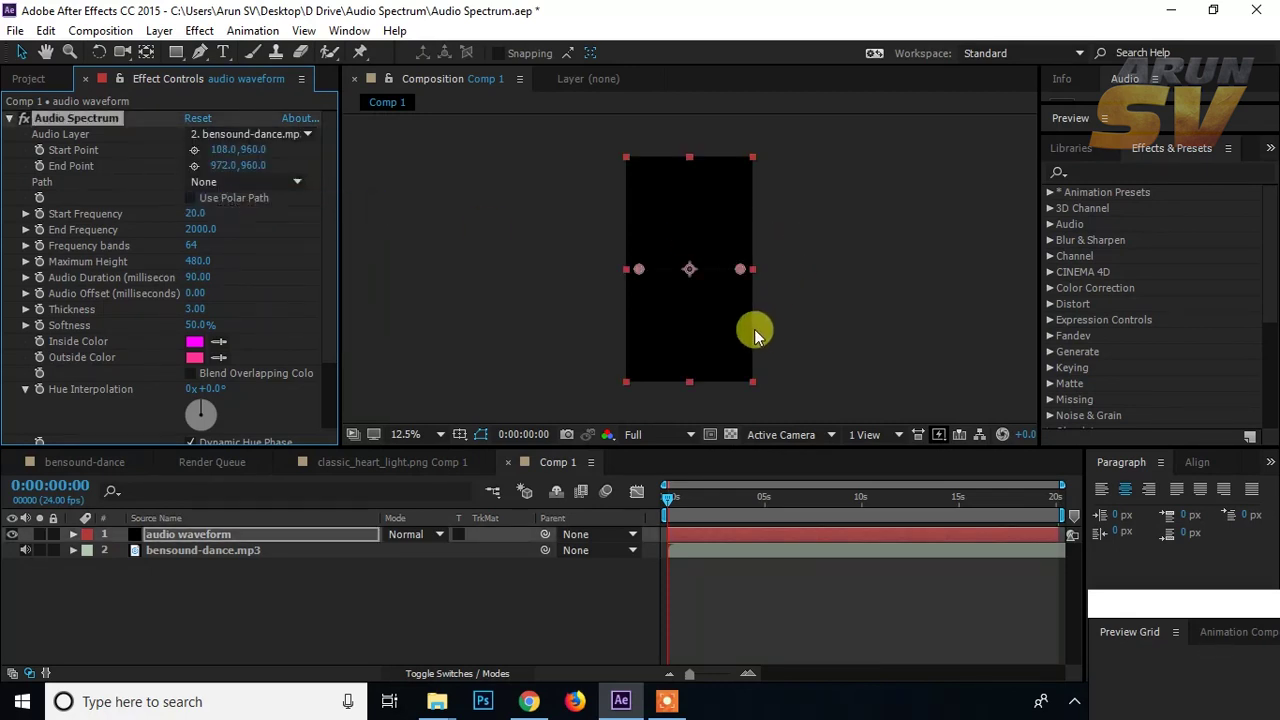
key(period)
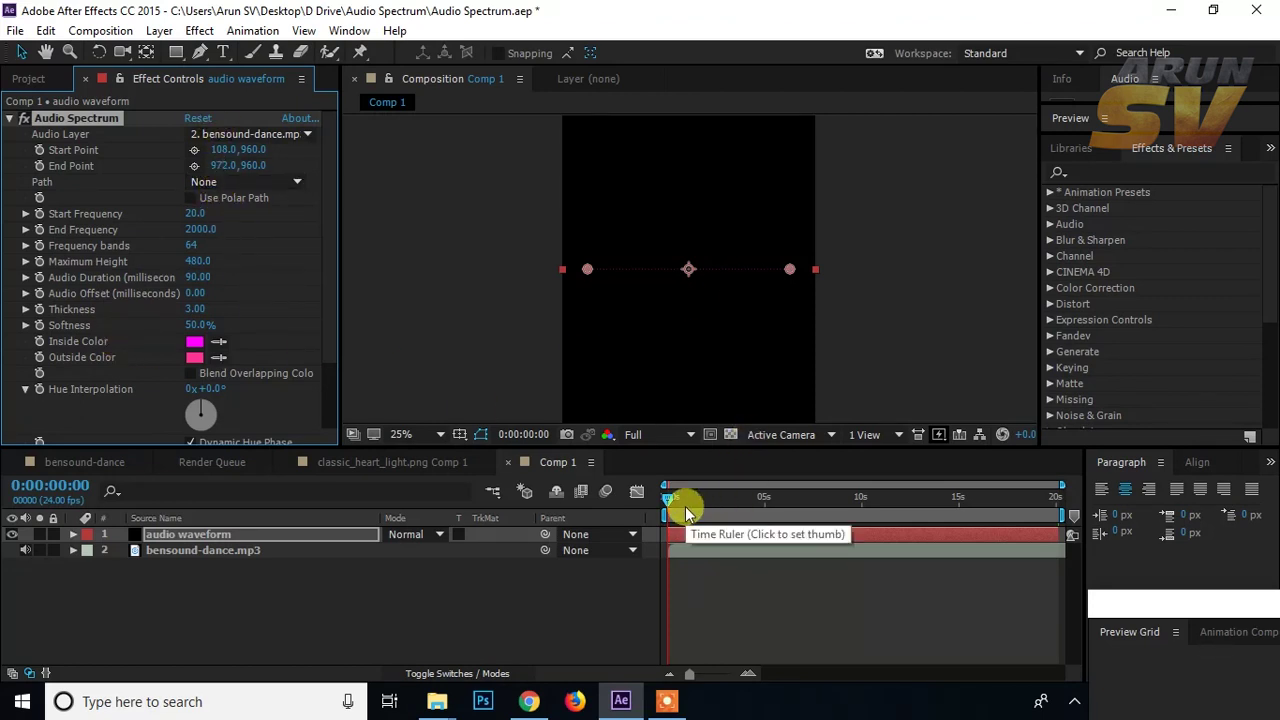
key(space)
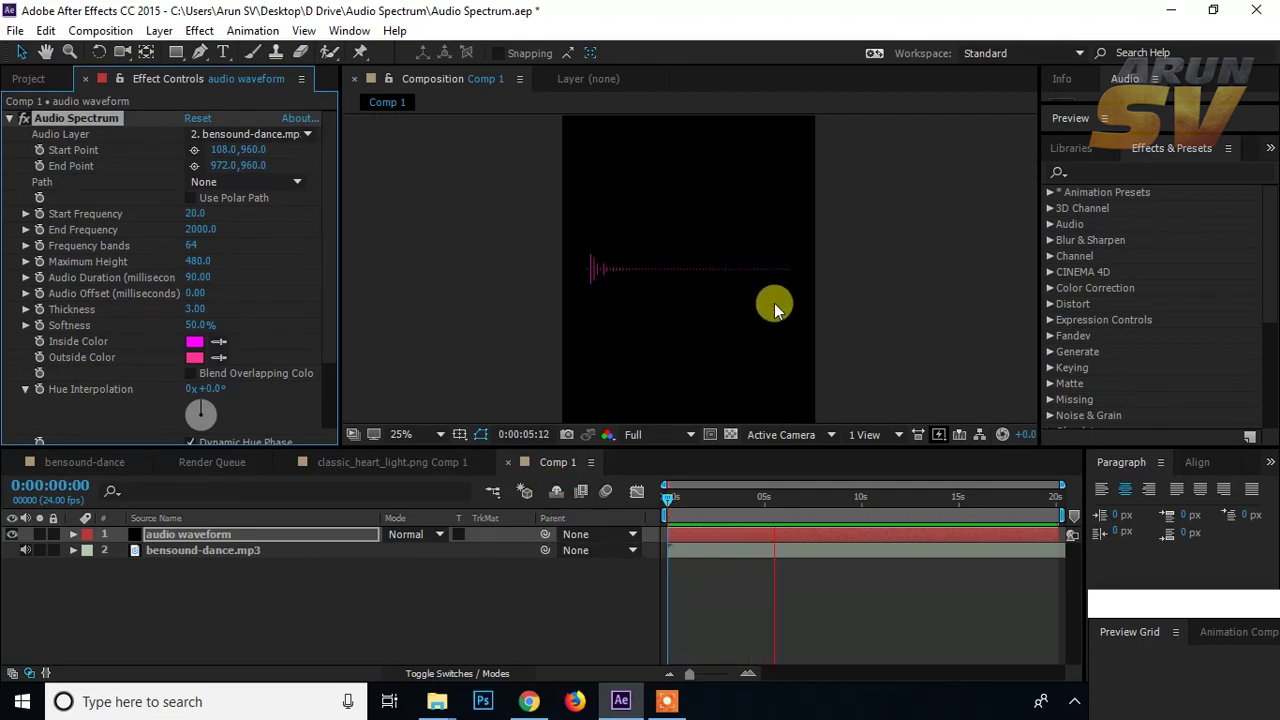
Step: Move the spectrum's Start Point to 58,960 and End Point to 1027,960
key(space)
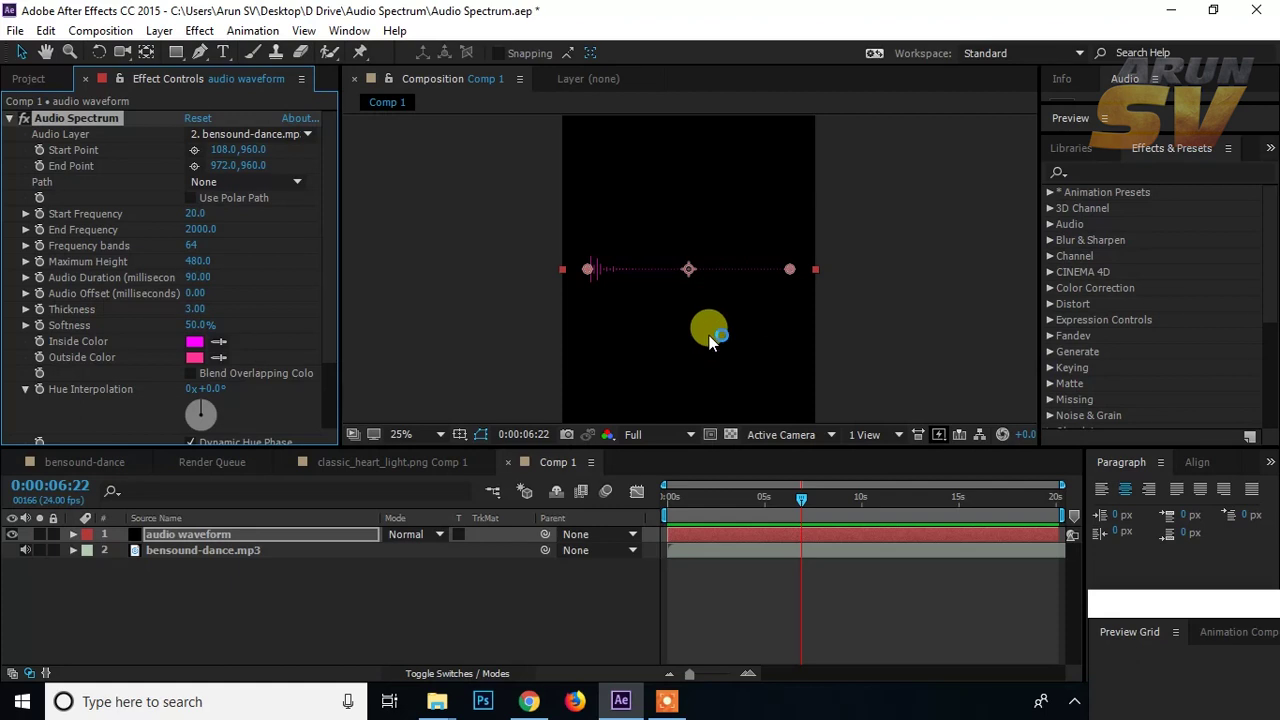
scroll(708, 341, up, 3)
scroll(708, 341, down, 1)
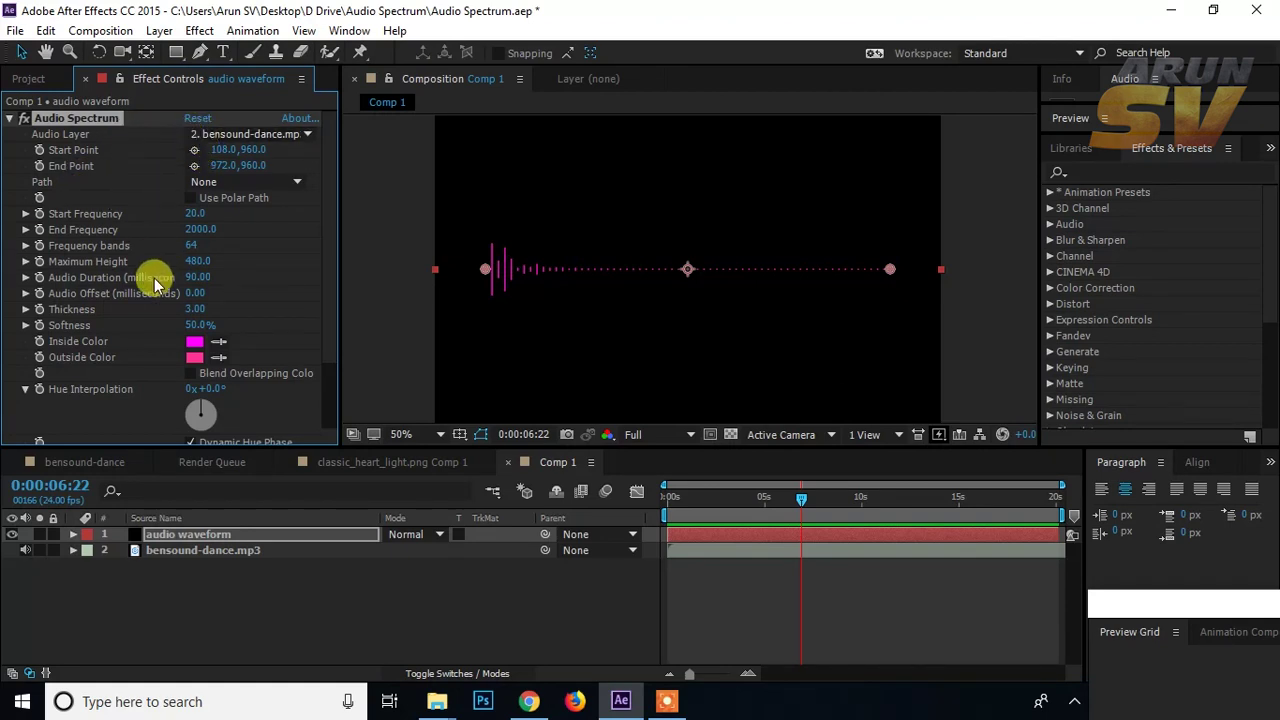
click(194, 150)
mouse_move(237, 150)
mouse_down()
mouse_move(179, 150)
mouse_move(263, 166)
mouse_up()
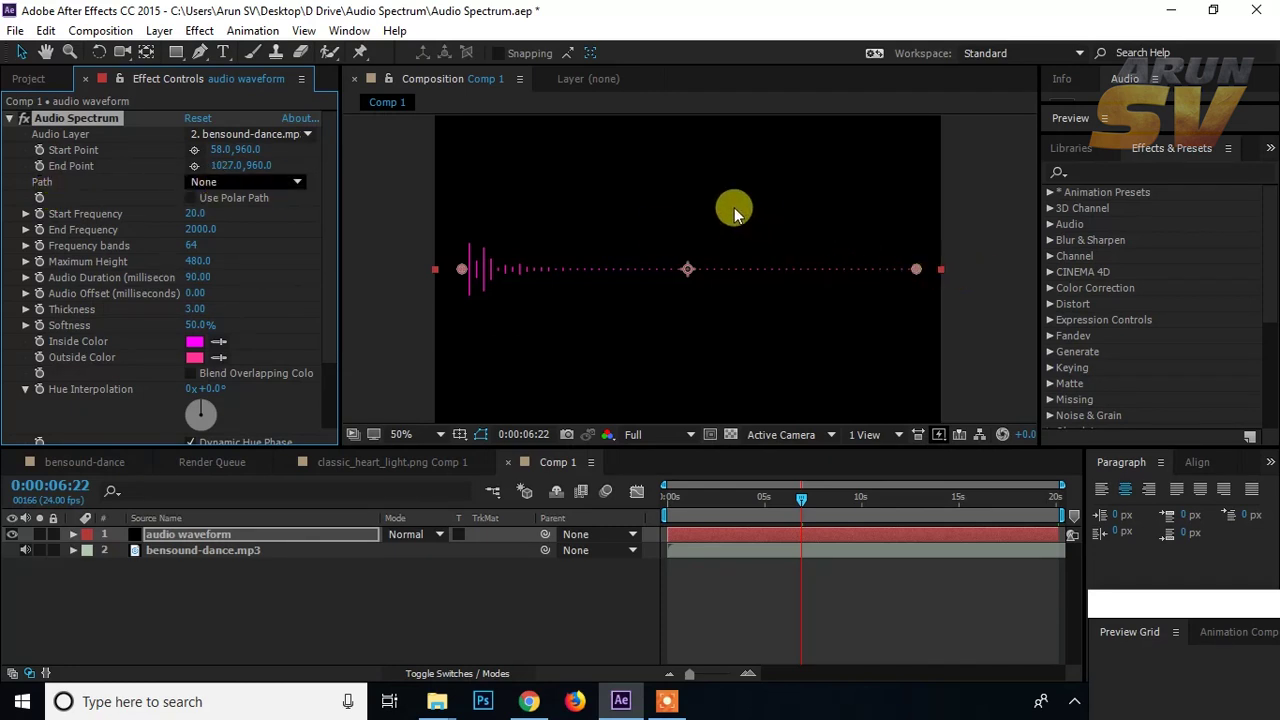
key(comma)
key(comma)
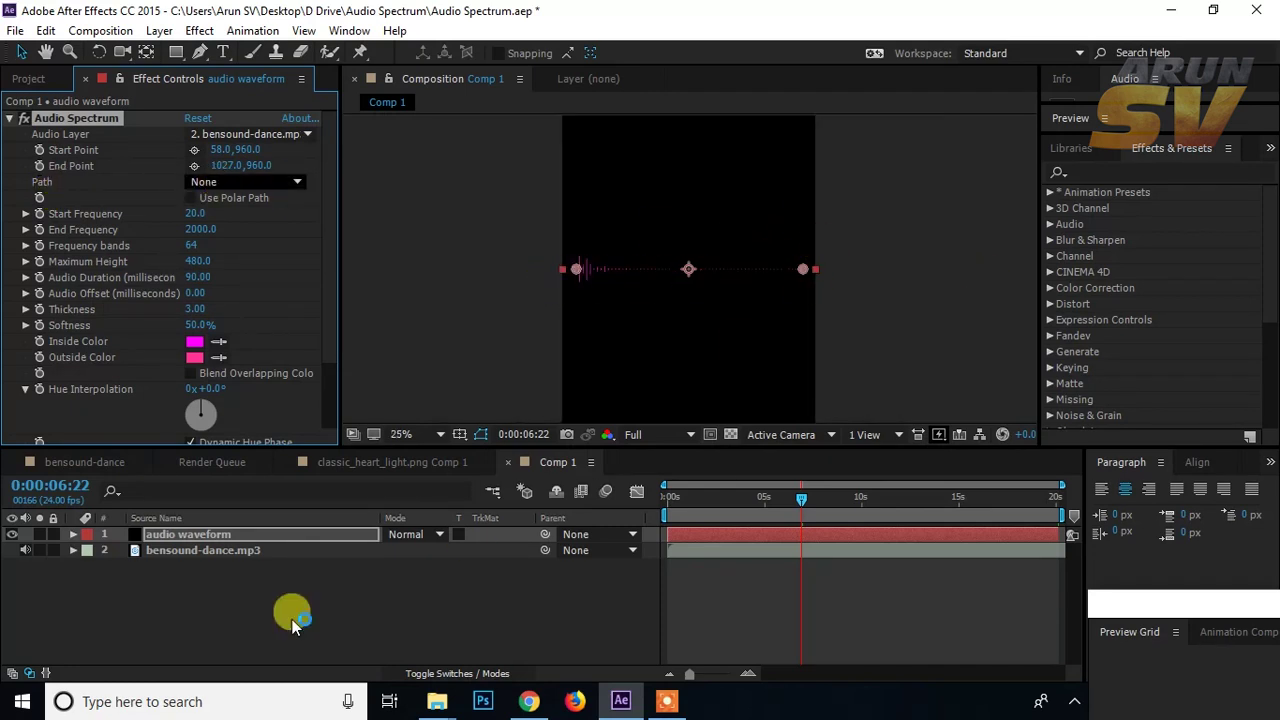
click(196, 608)
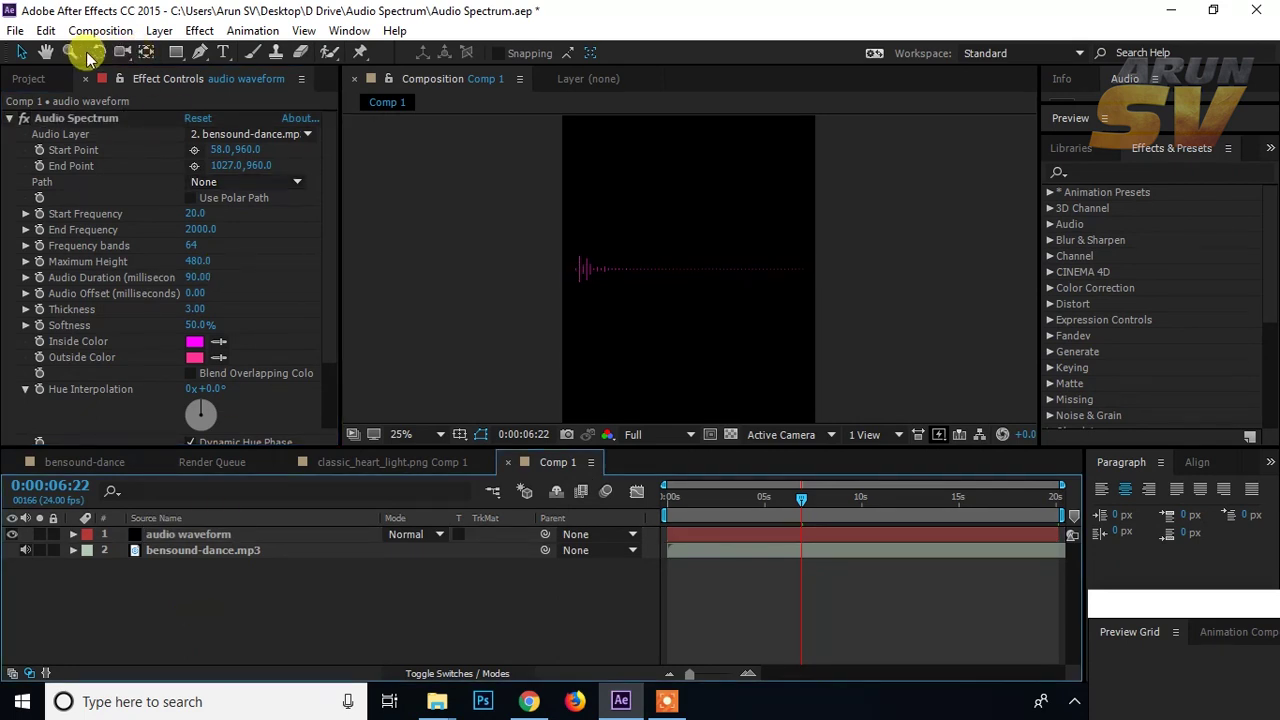
click(201, 51)
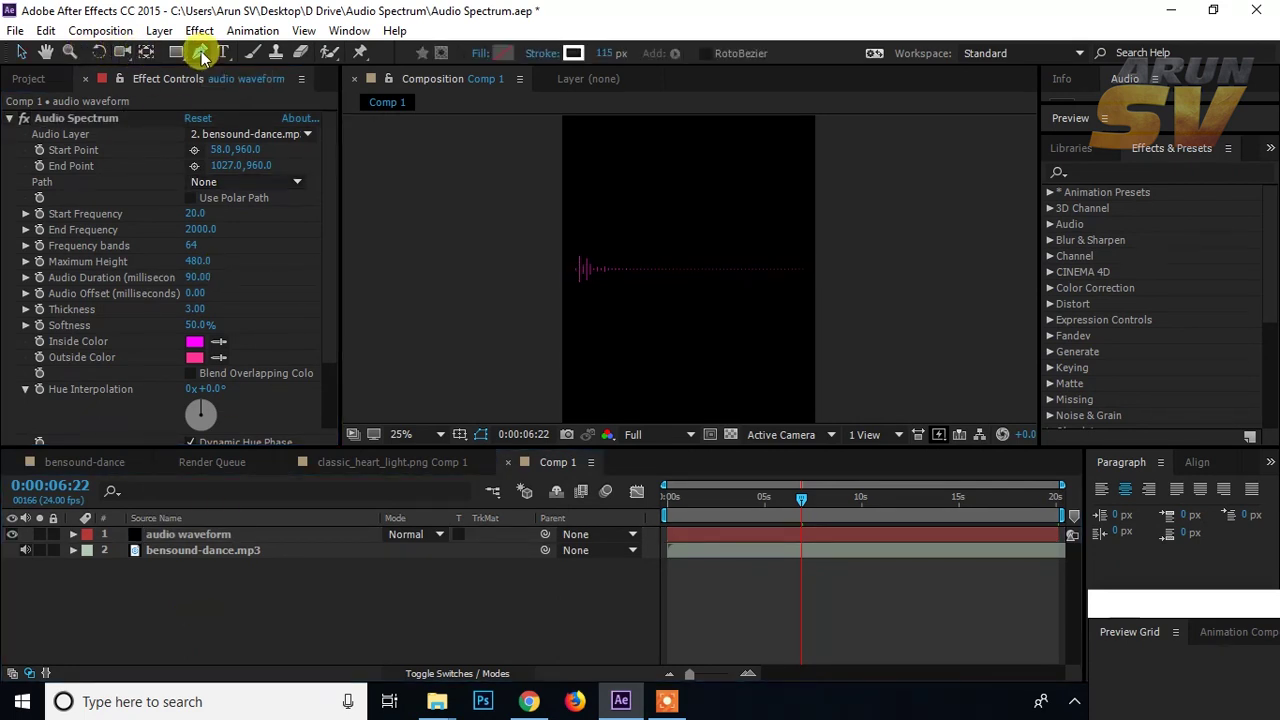
click(597, 331)
drag(627, 231, 666, 215)
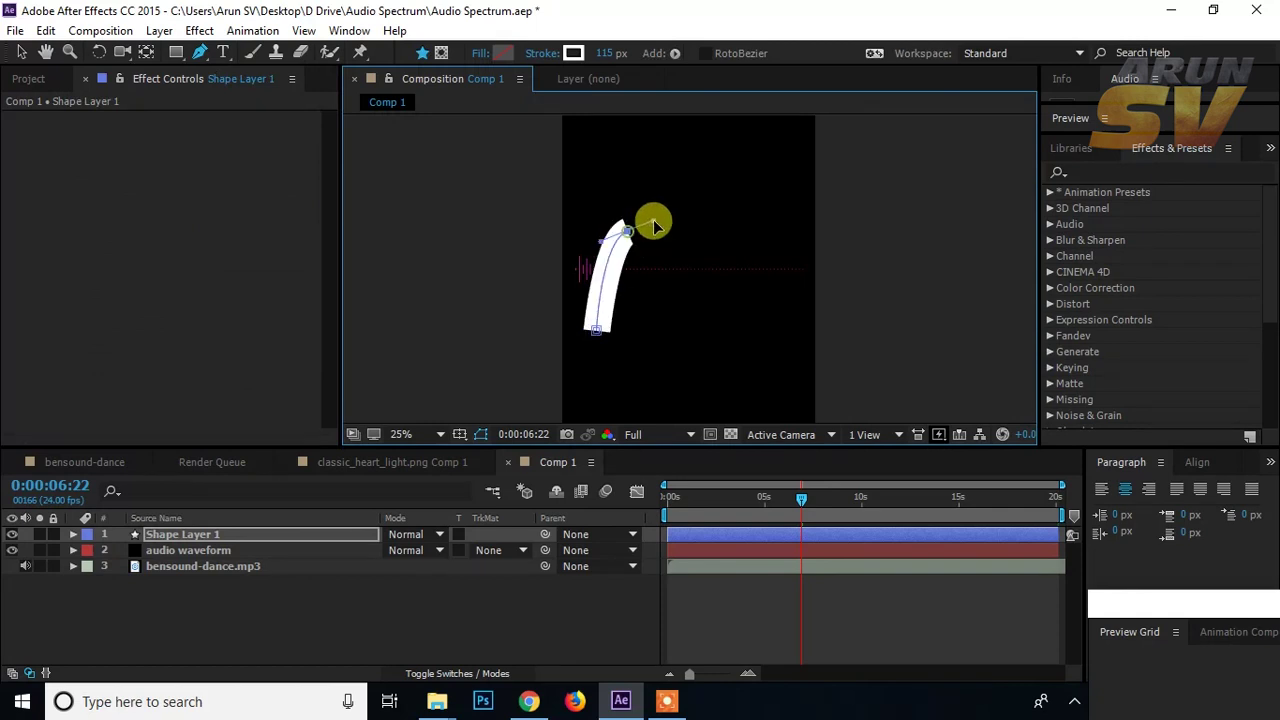
drag(748, 203, 780, 160)
mouse_move(755, 375)
mouse_down()
mouse_move(678, 415)
mouse_move(646, 409)
mouse_up()
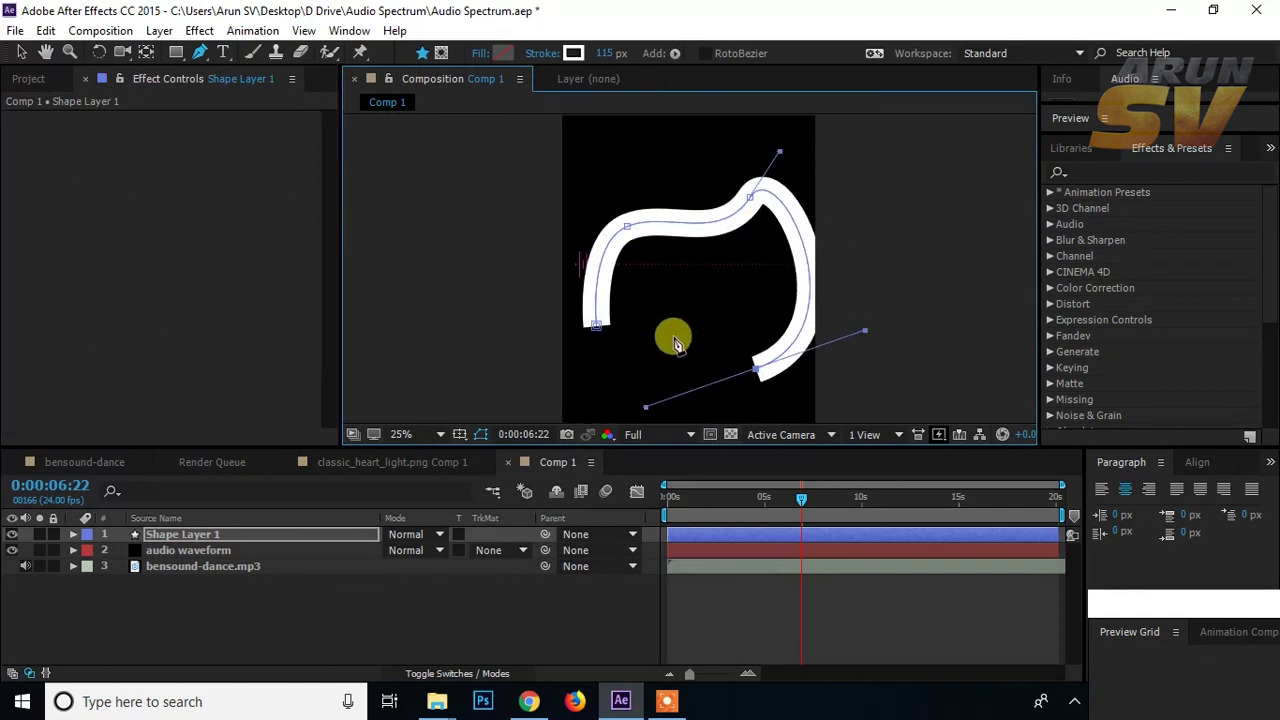
drag(672, 336, 645, 373)
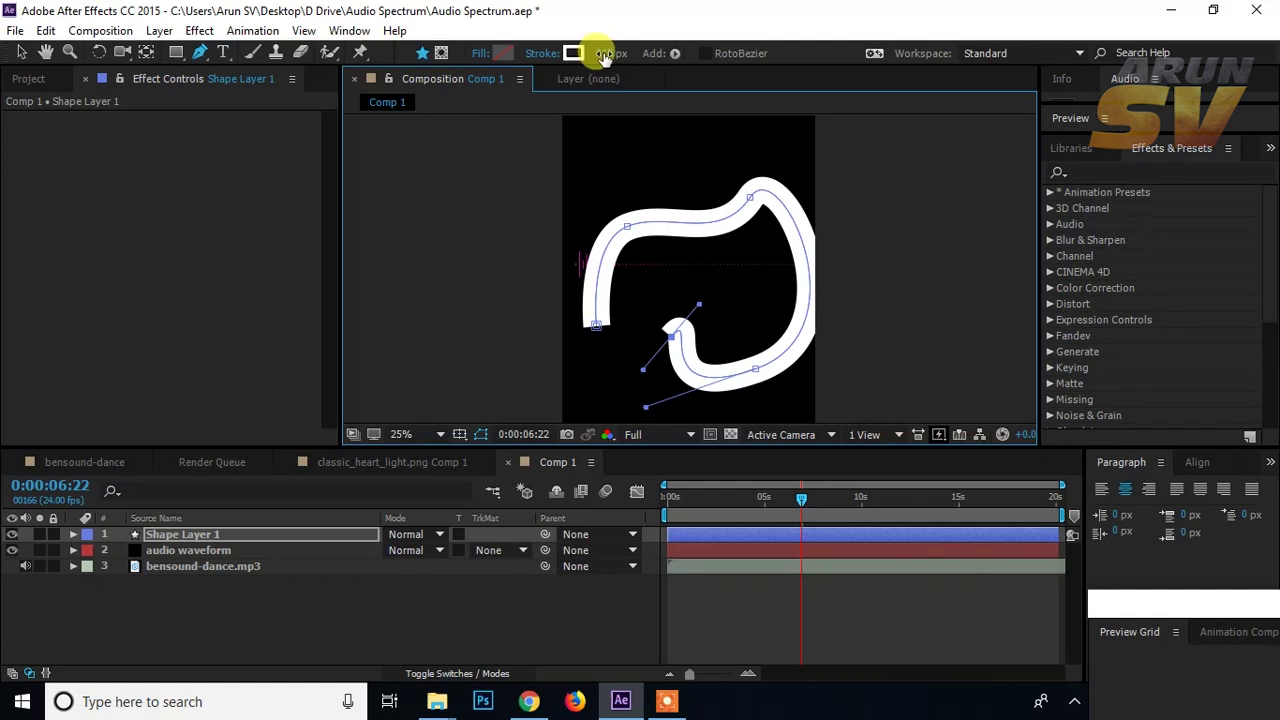
drag(603, 54, 306, 54)
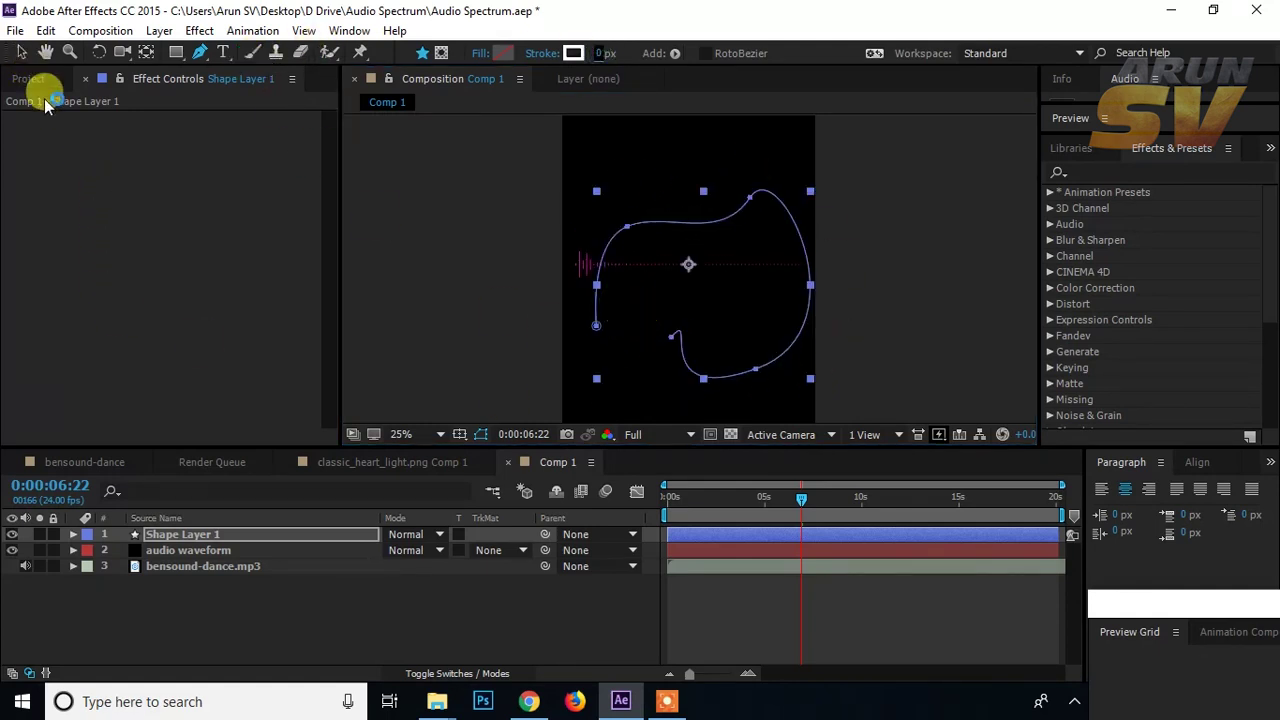
click(195, 536)
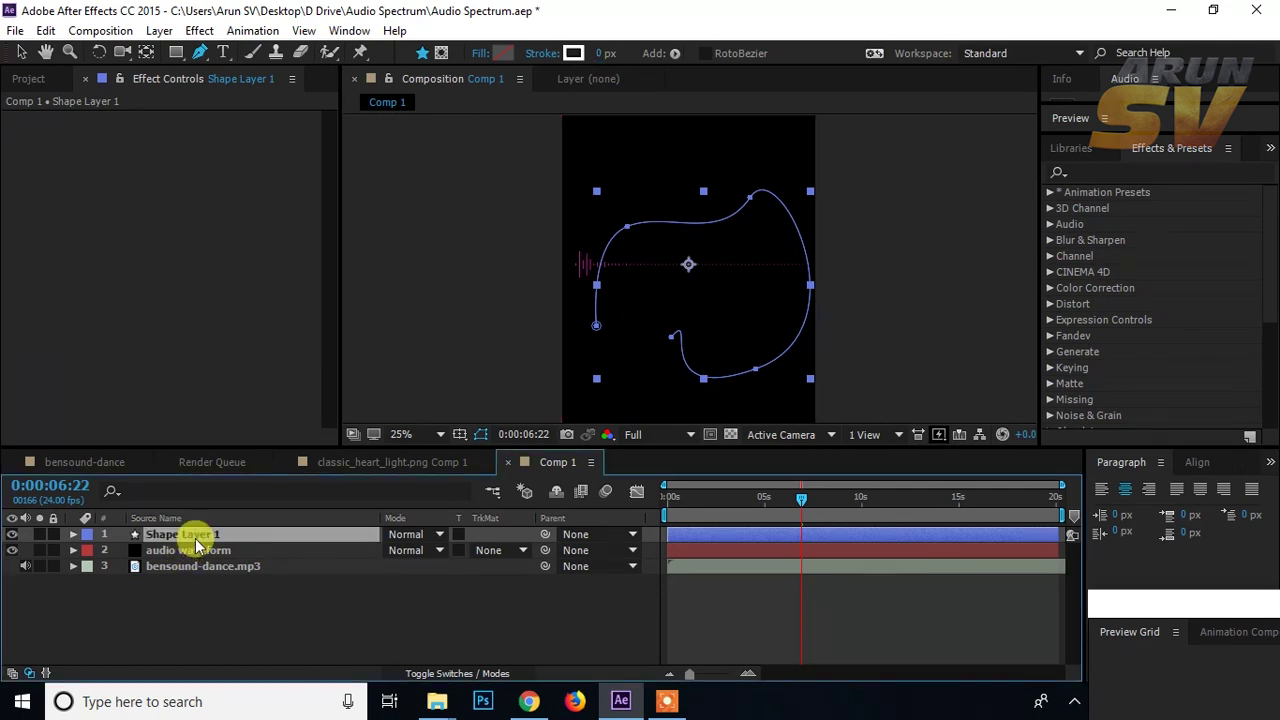
key(Delete)
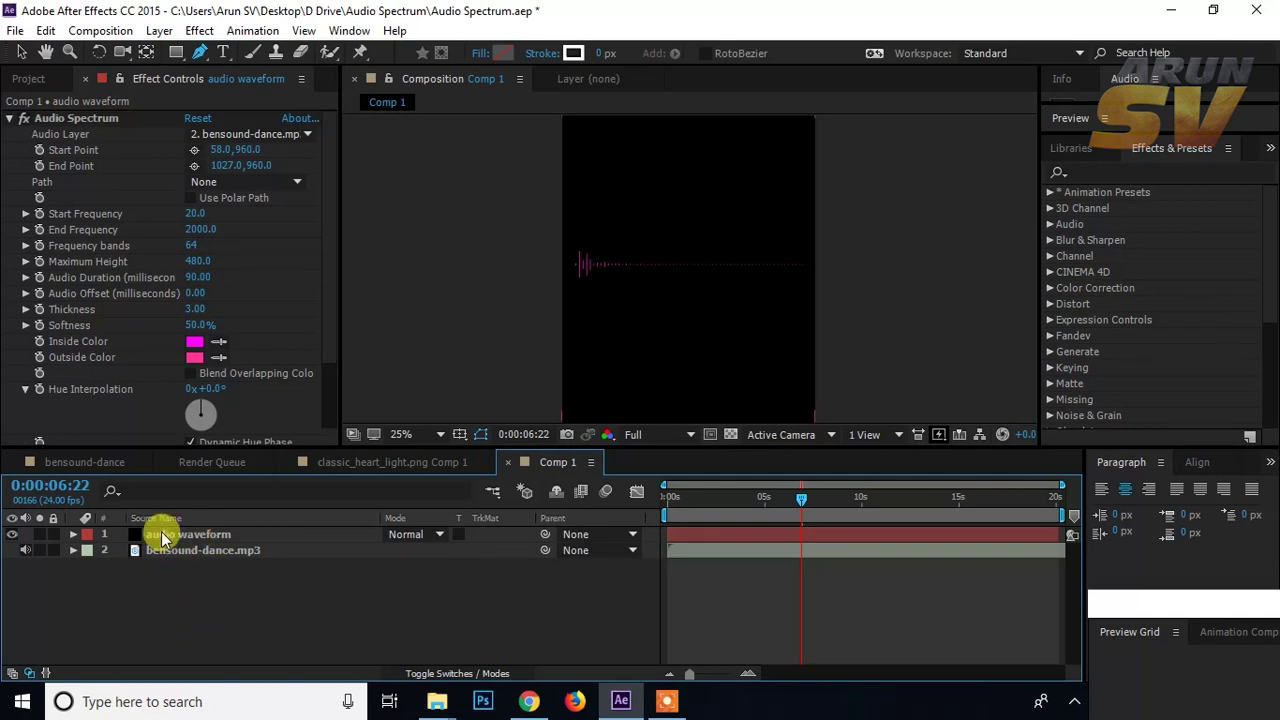
Step: Draw a curved, looping open pen path on the audio waveform layer in Comp 1
click(161, 531)
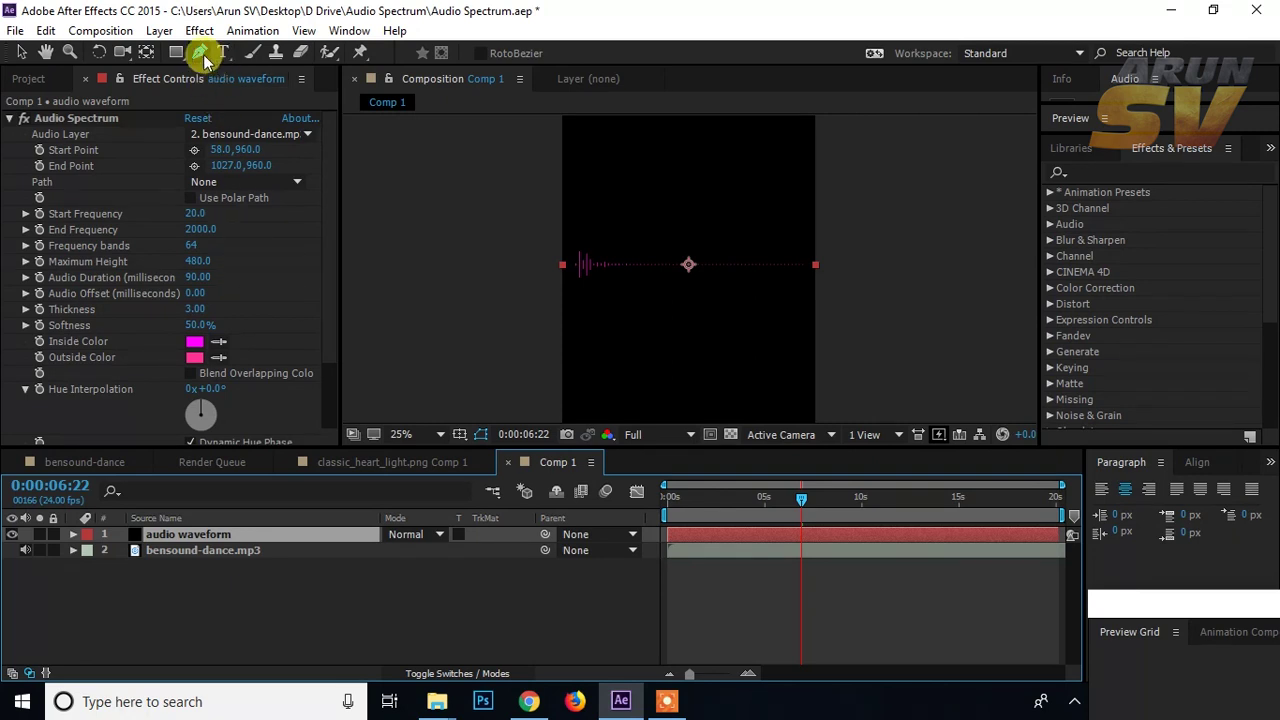
click(595, 216)
drag(651, 169, 792, 181)
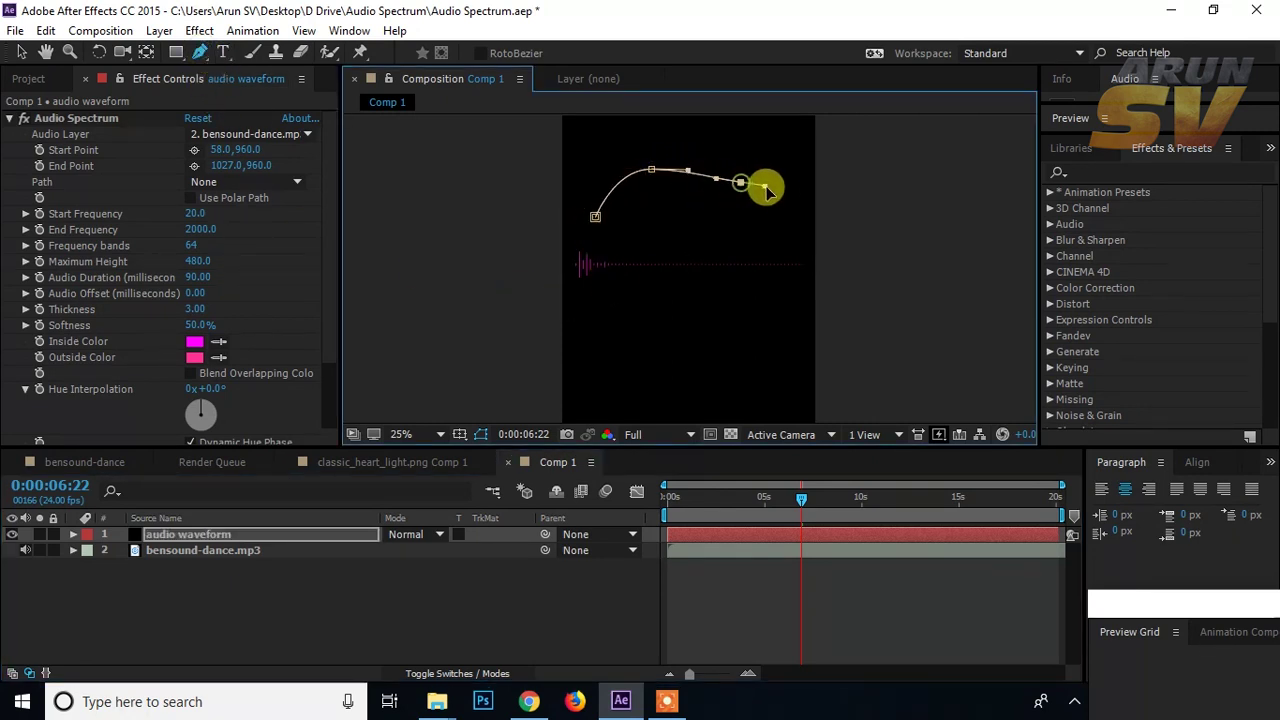
drag(759, 273, 736, 340)
mouse_move(659, 312)
mouse_down()
mouse_move(583, 316)
mouse_move(576, 333)
mouse_up()
drag(627, 266, 638, 255)
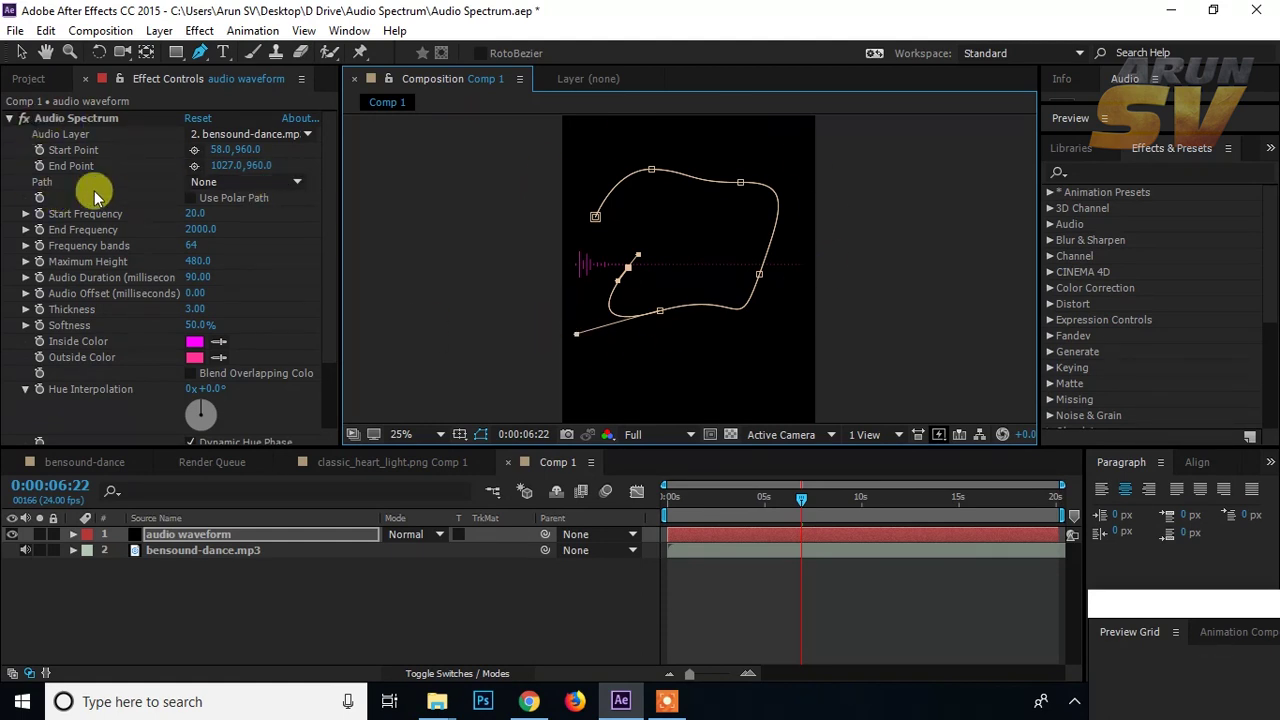
click(240, 182)
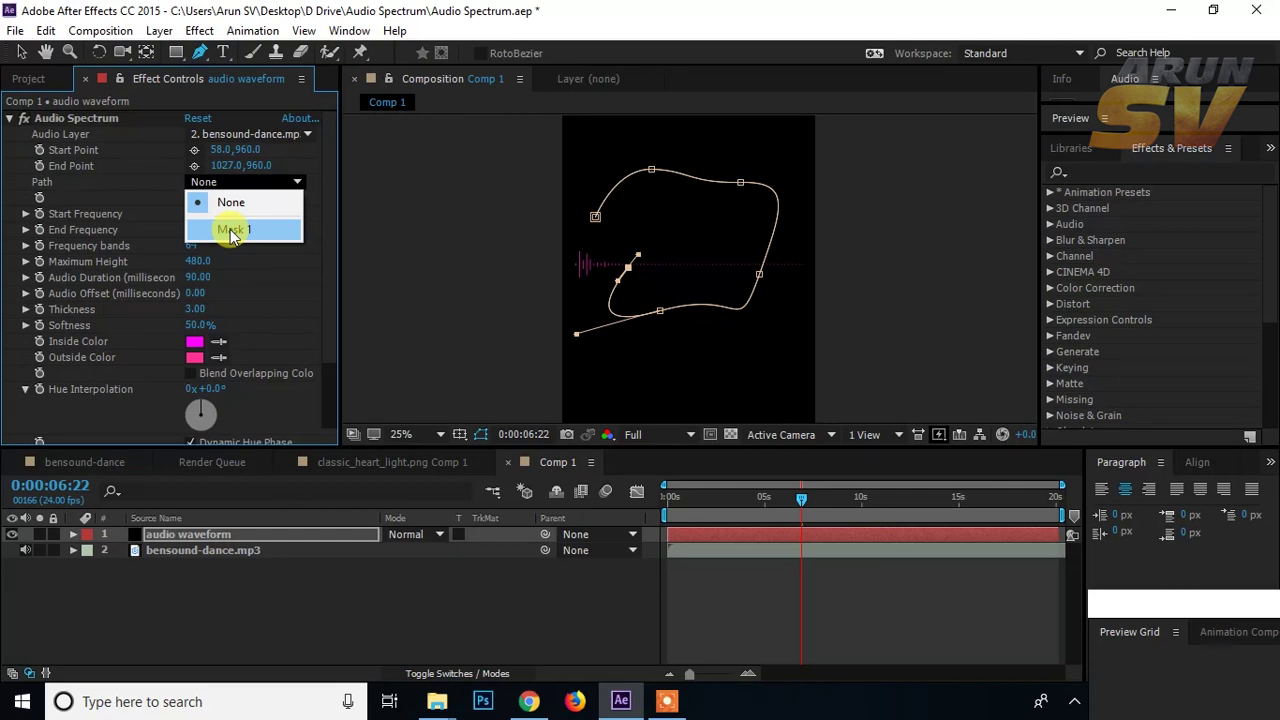
Step: Make the spectrum follow Mask 1 and preview it from near the start
click(231, 232)
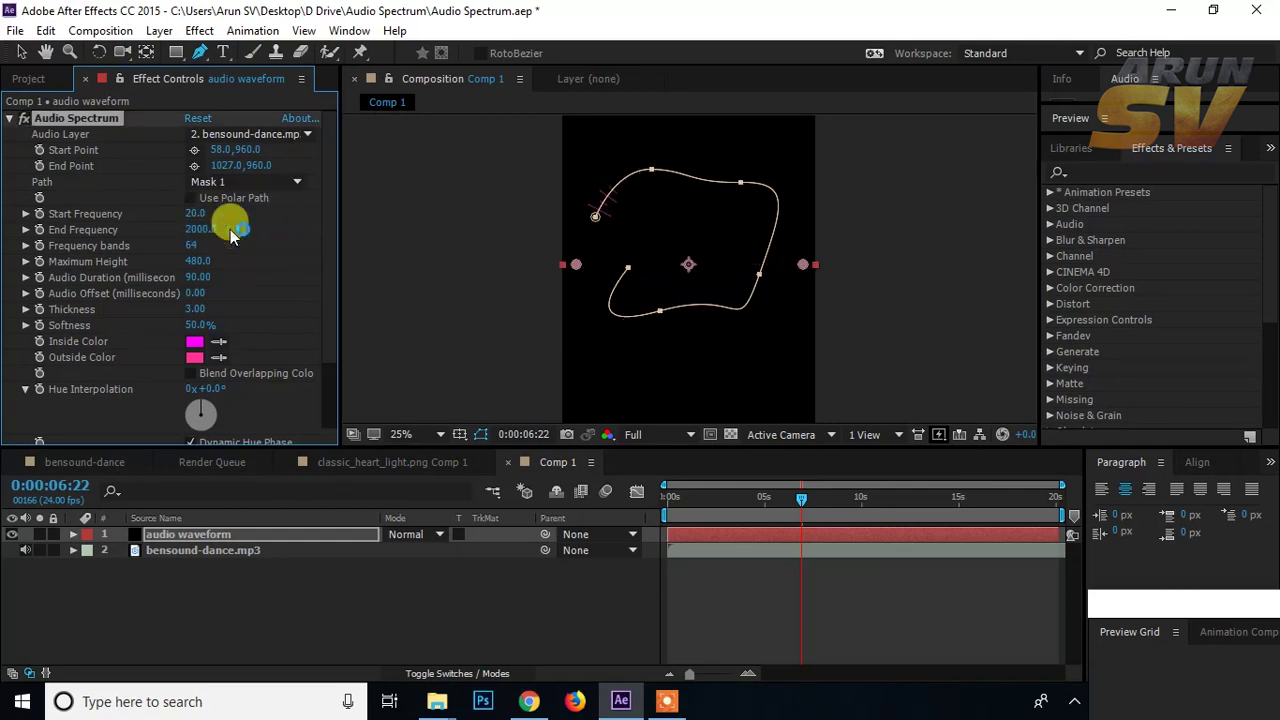
click(478, 585)
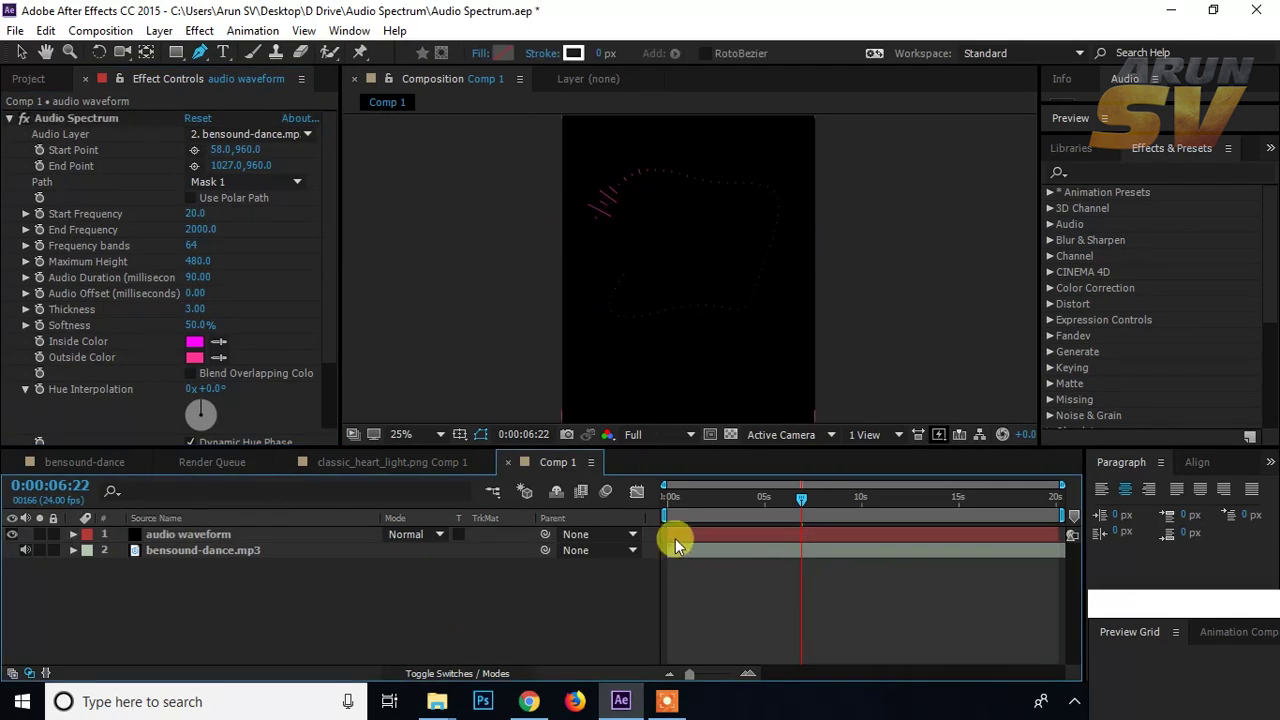
drag(679, 505, 676, 500)
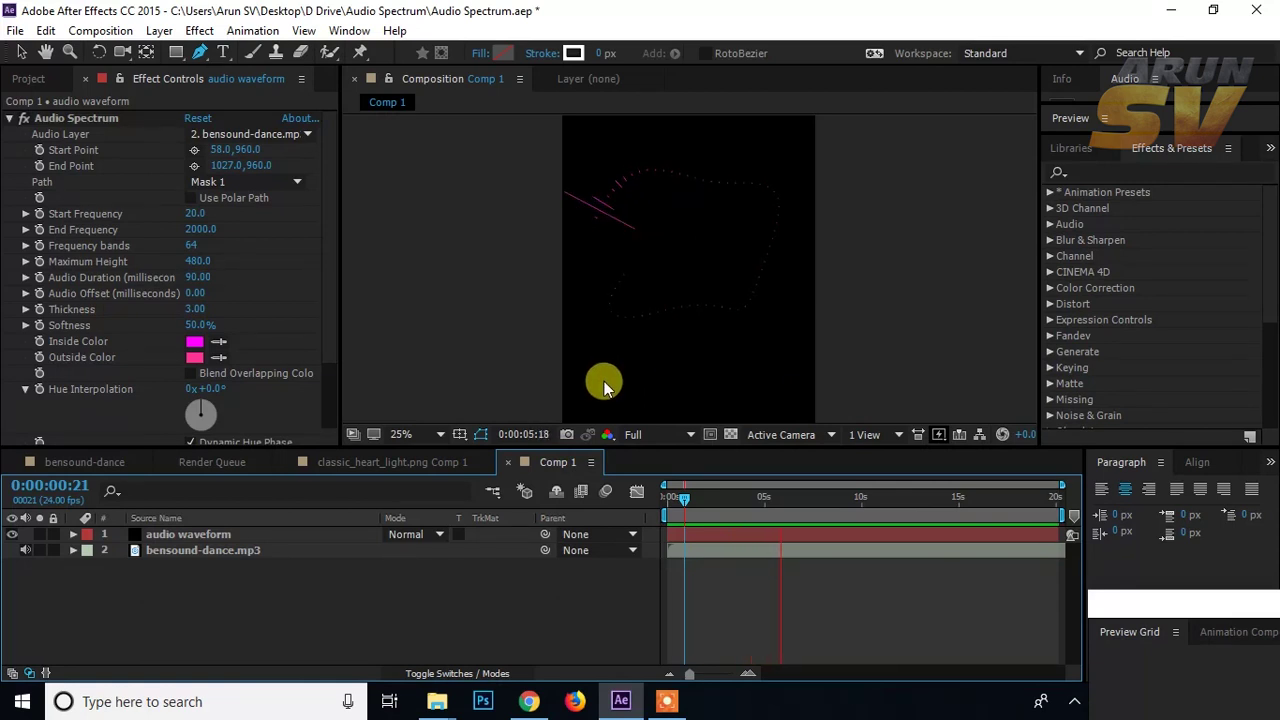
key(space)
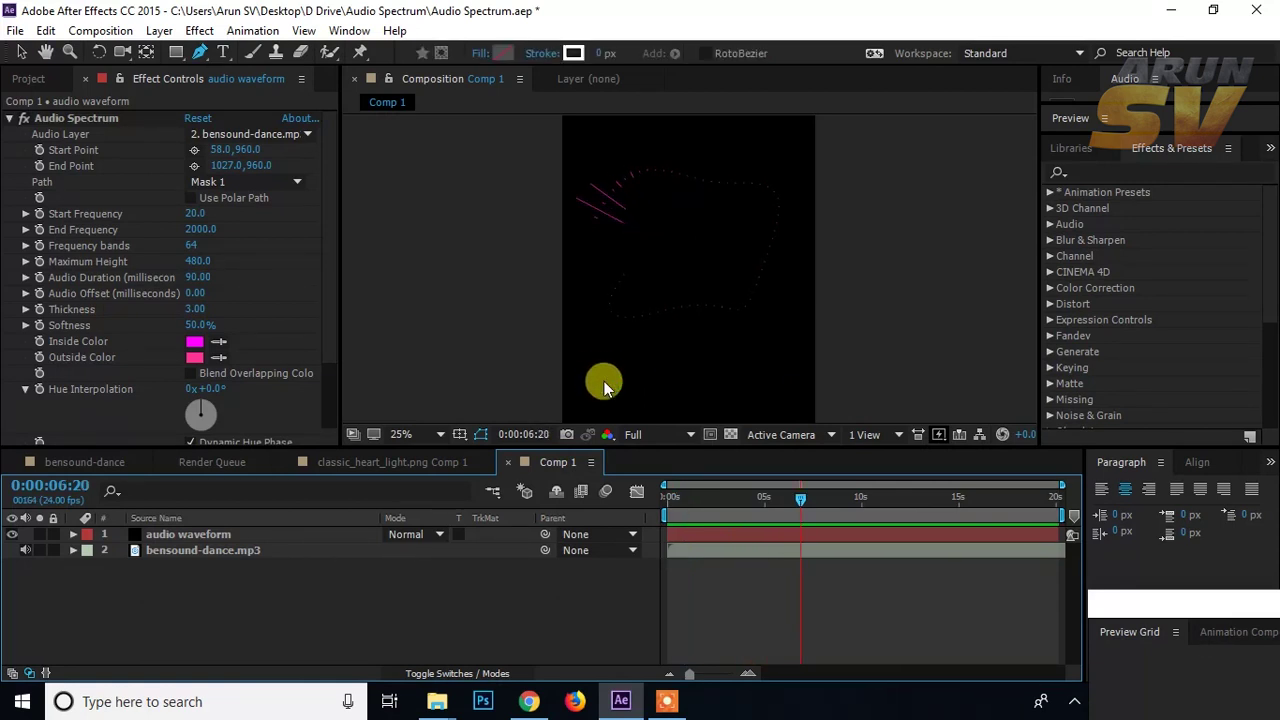
Step: Set Audio Spectrum's Path back to None and check the layer's mask properties
click(272, 184)
click(277, 205)
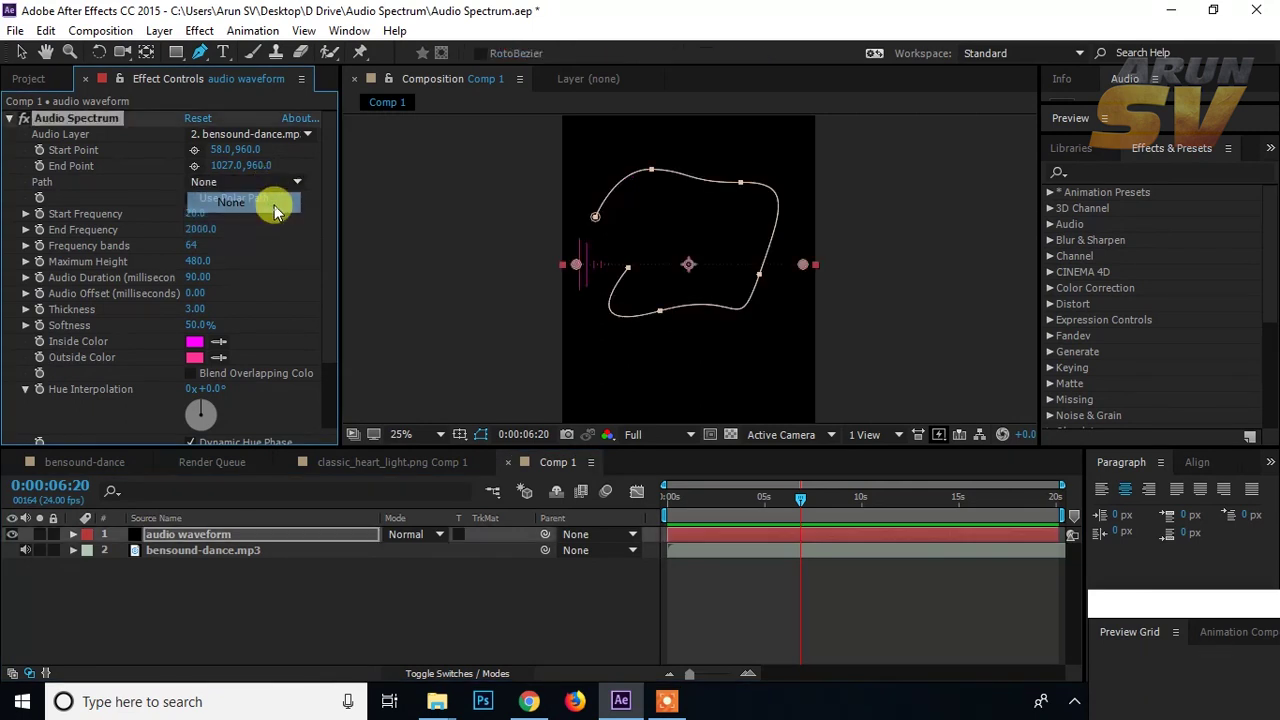
click(170, 534)
click(232, 603)
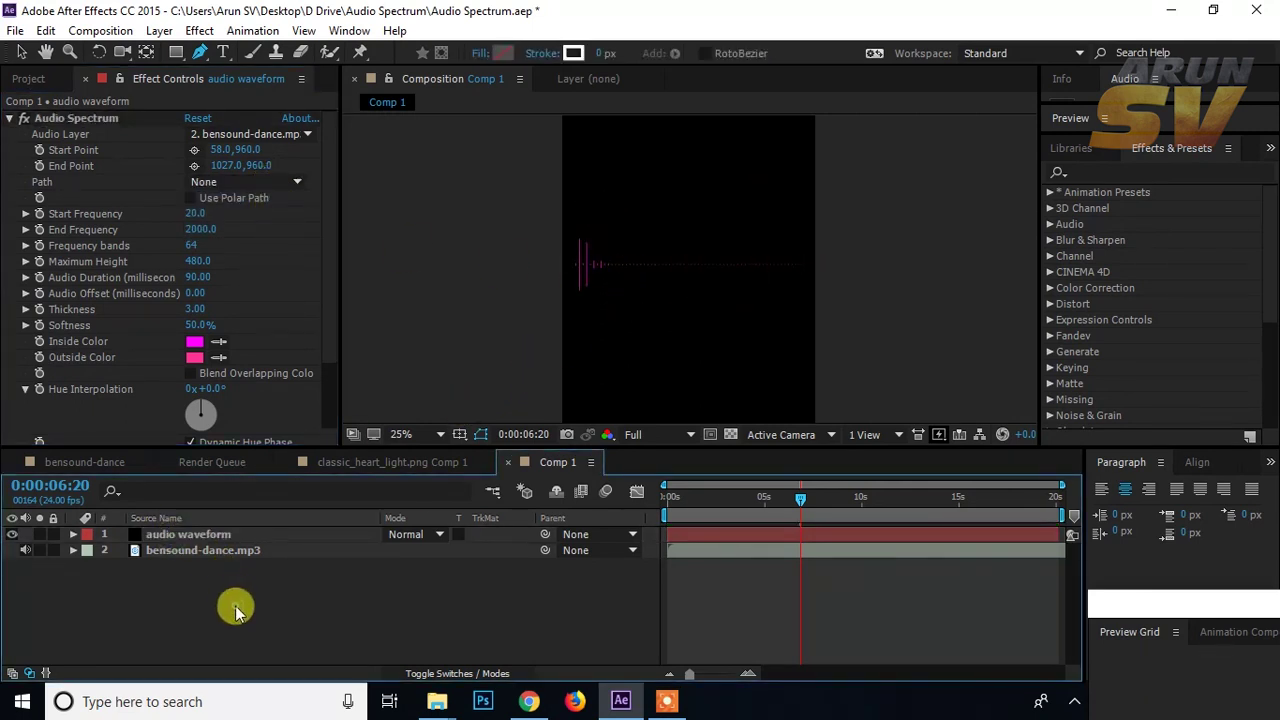
click(242, 538)
key(m)
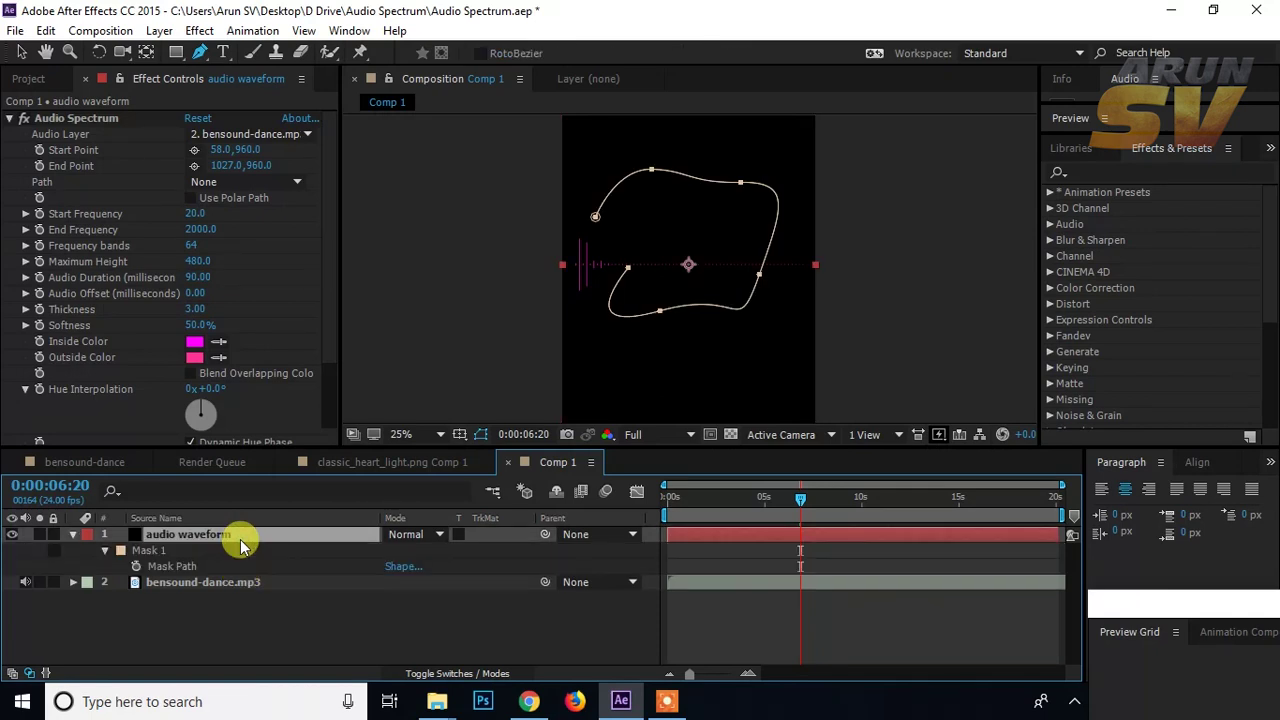
click(177, 634)
click(179, 636)
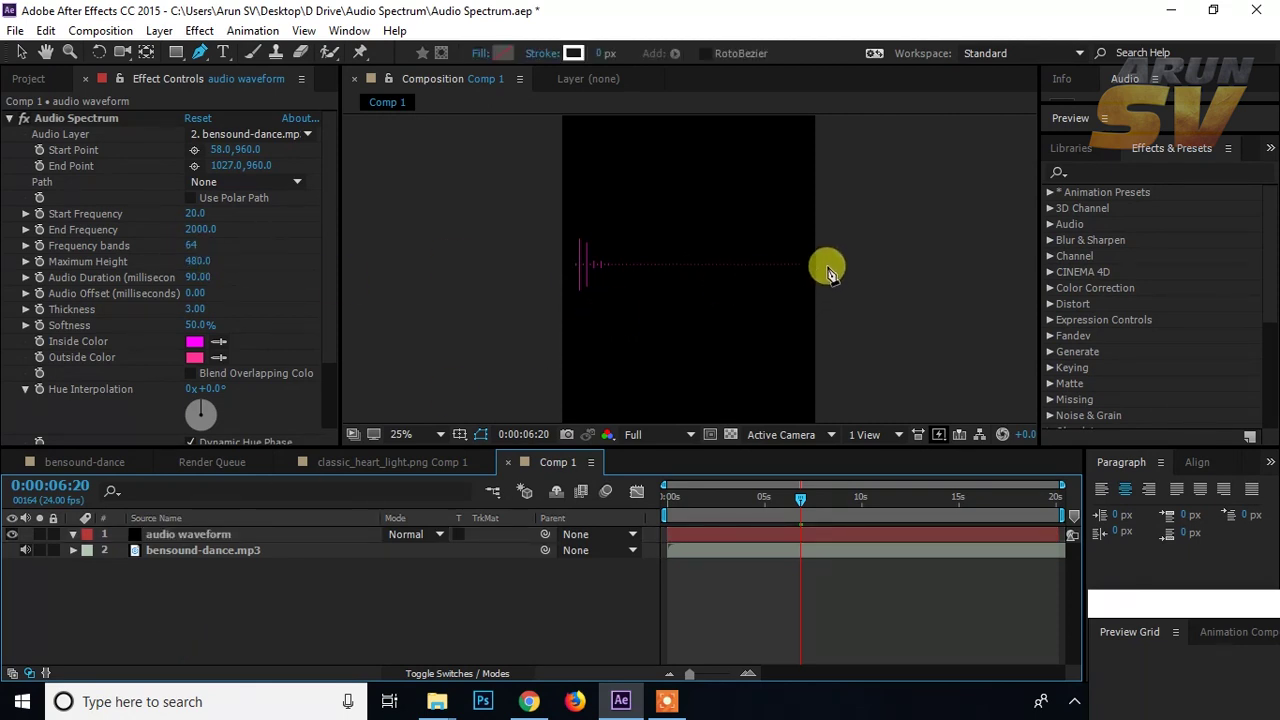
key(period)
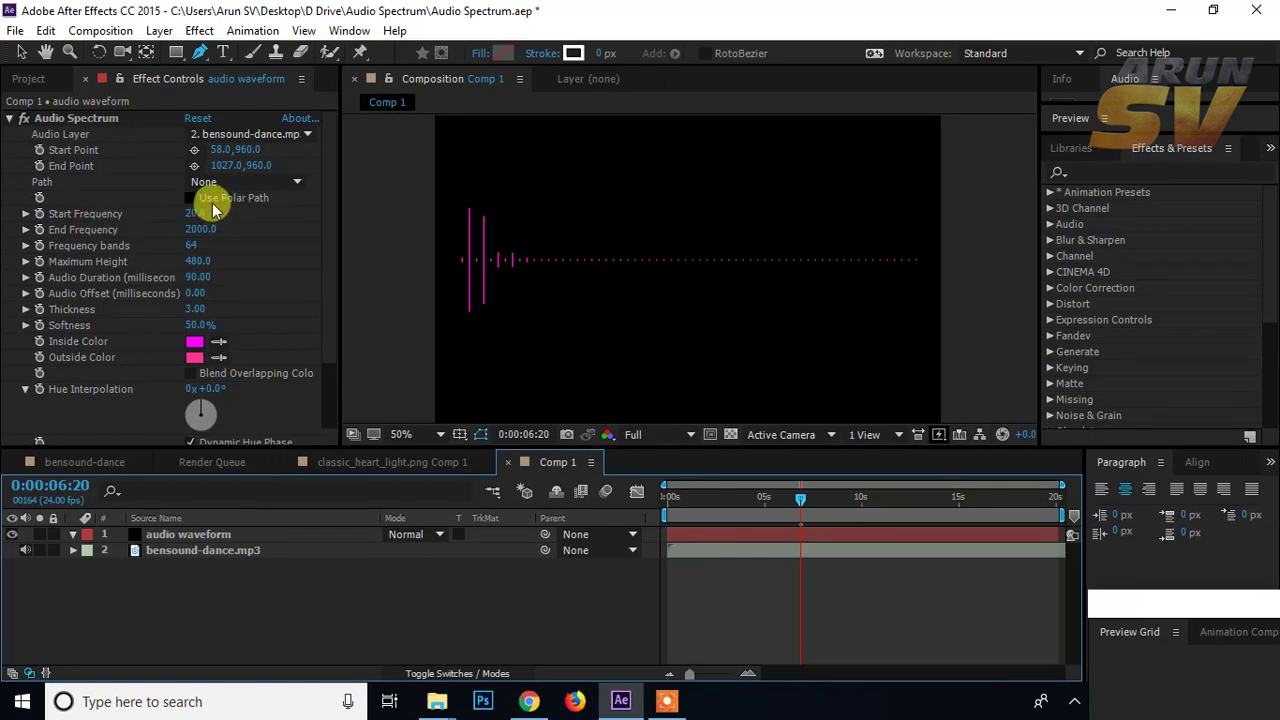
drag(713, 496, 745, 497)
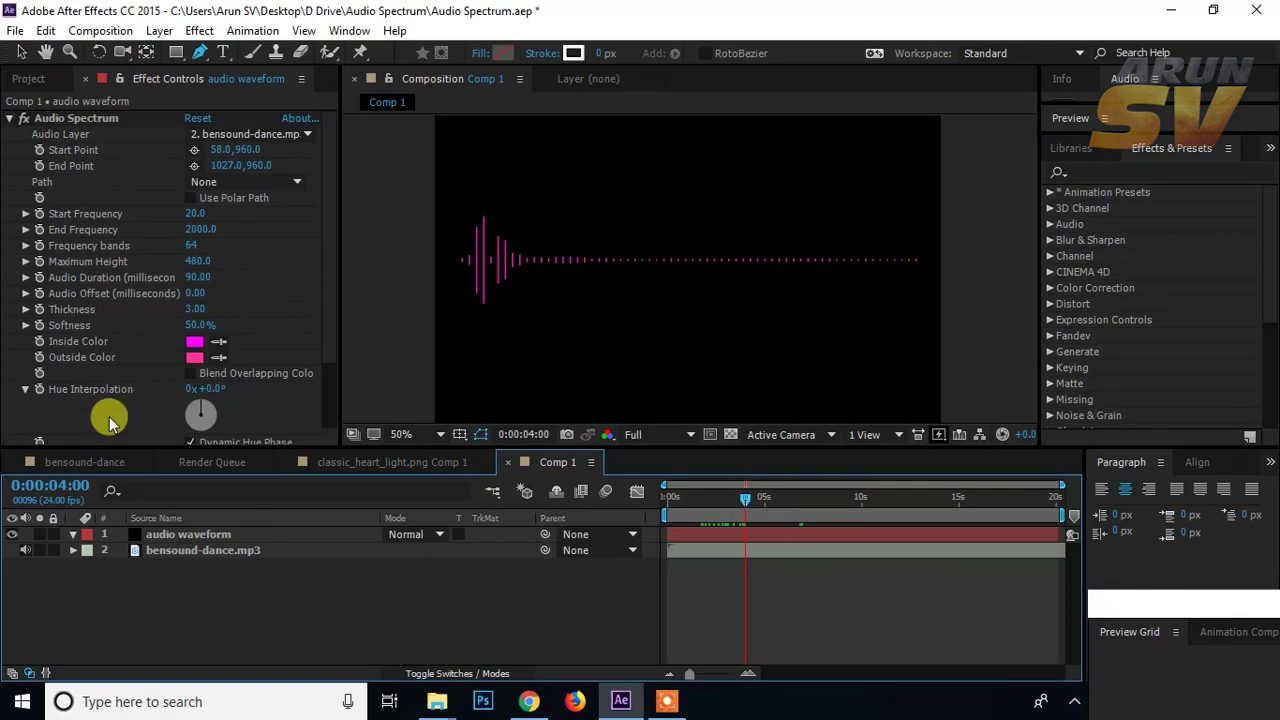
click(192, 215)
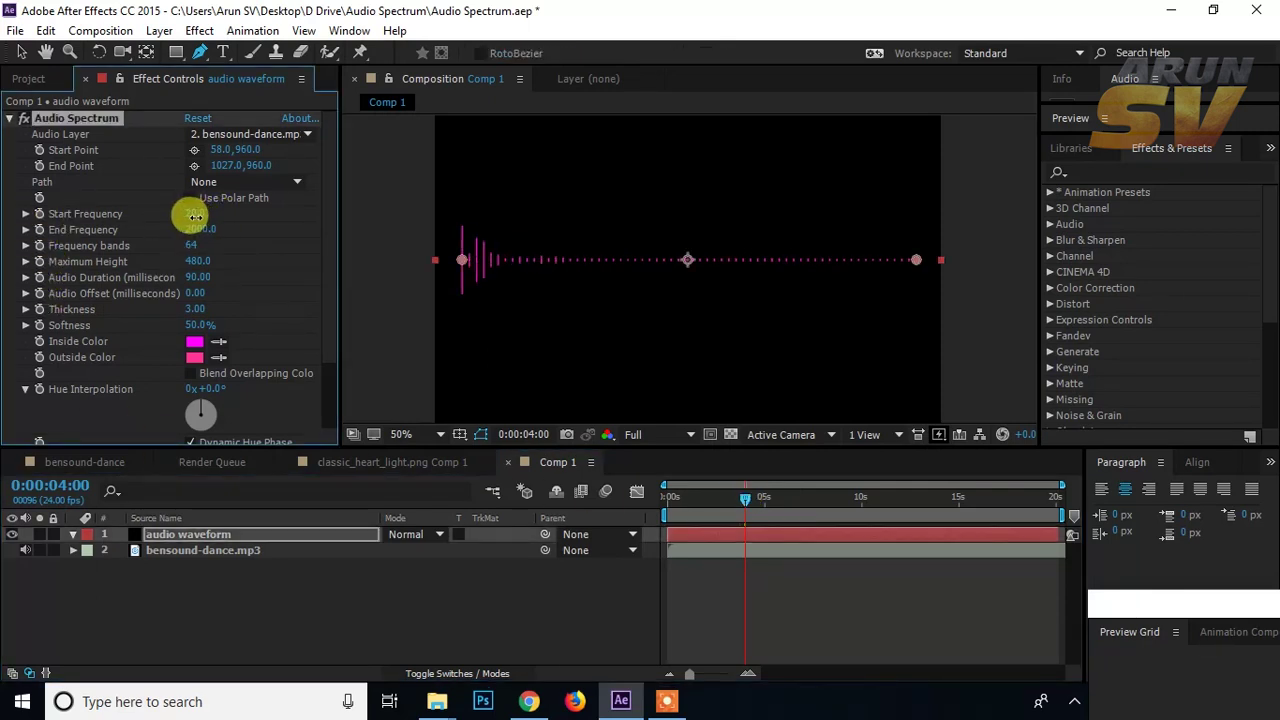
drag(195, 216, 186, 213)
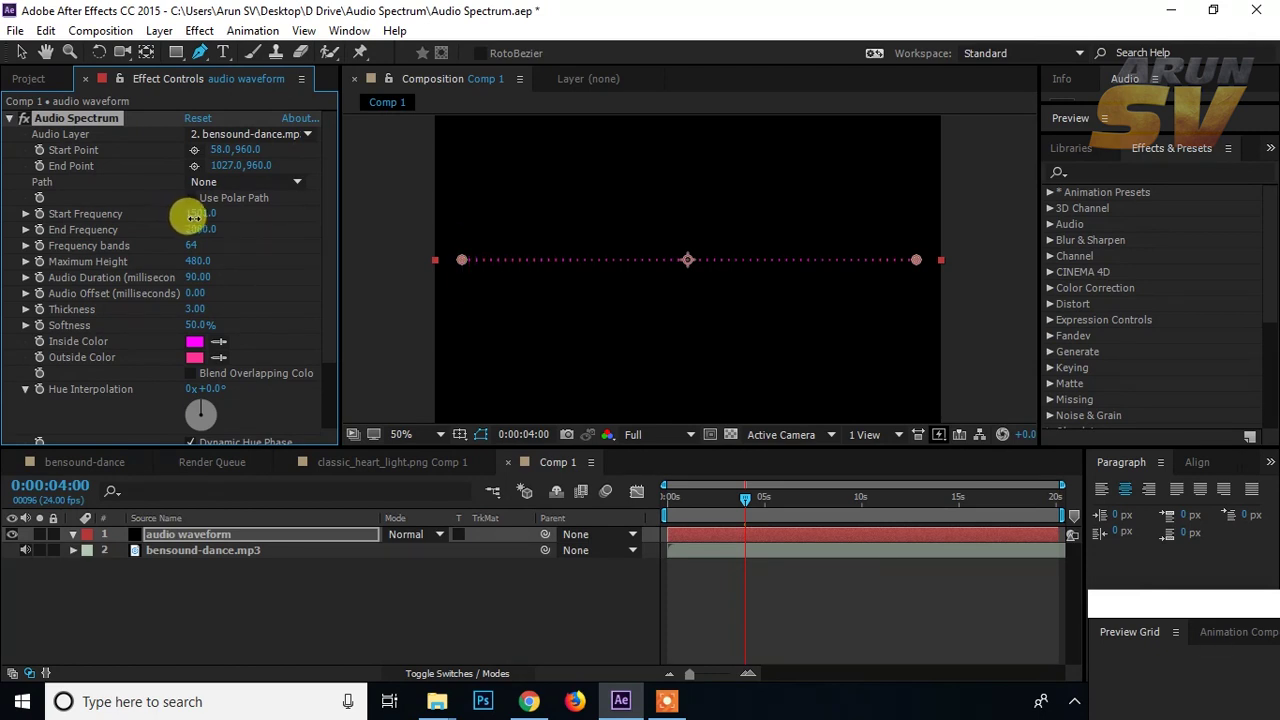
click(198, 214)
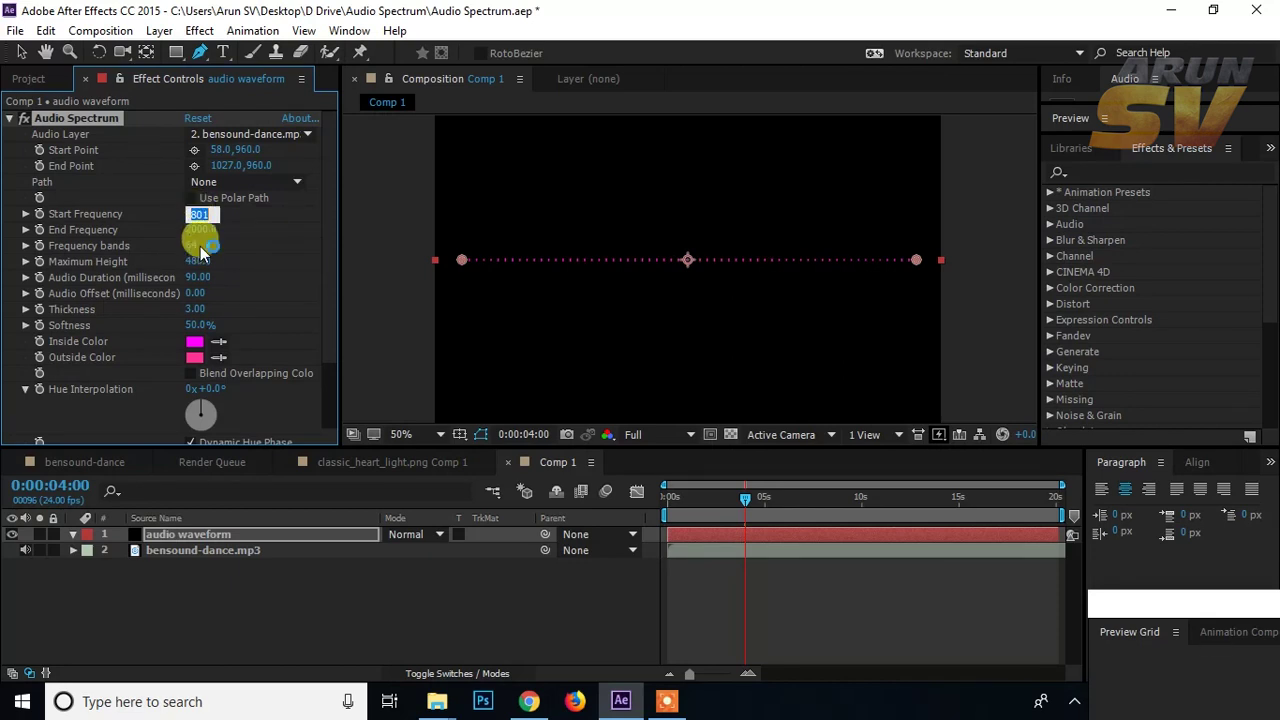
text(20)
key(Return)
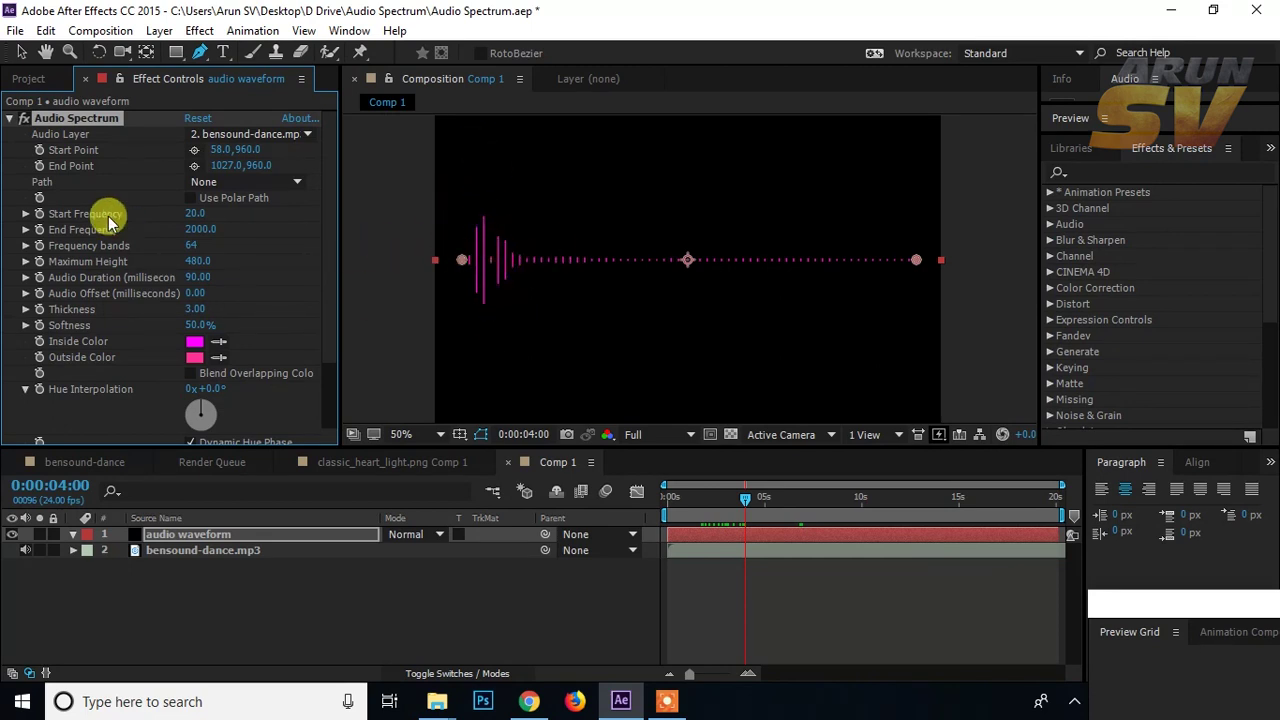
mouse_move(186, 212)
mouse_down()
mouse_move(197, 208)
mouse_move(183, 209)
mouse_up()
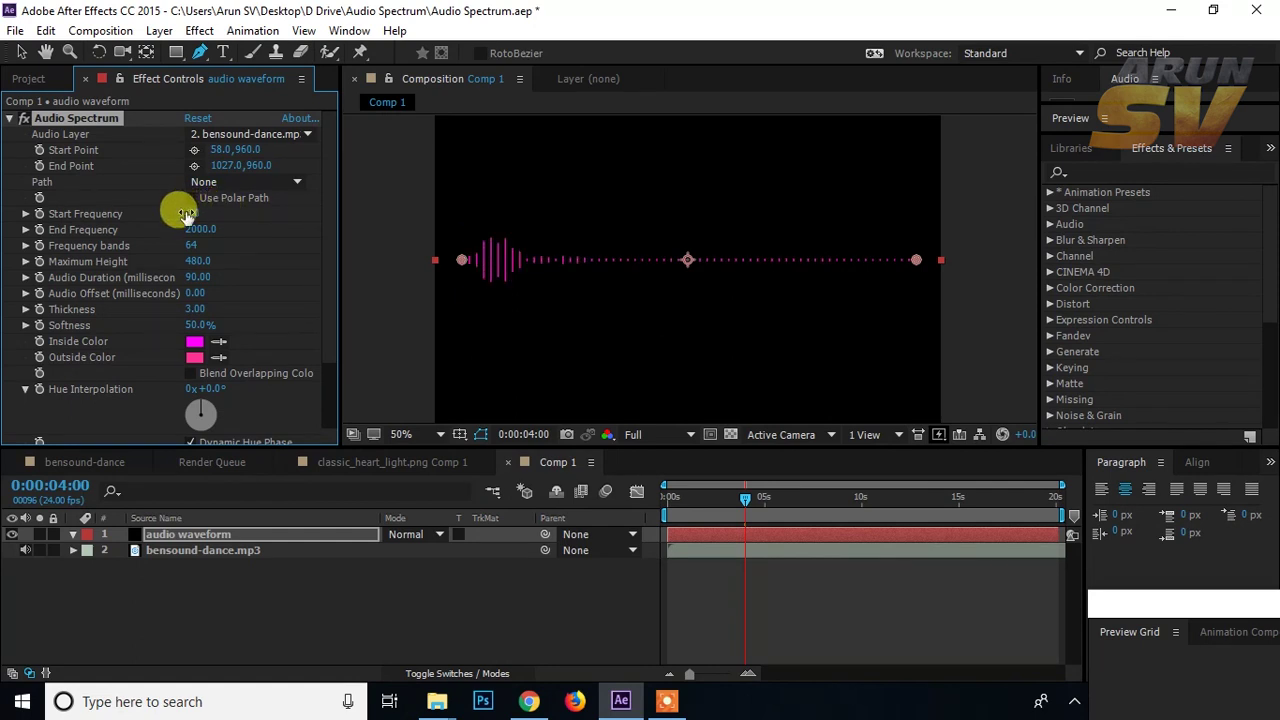
Step: Set Start Frequency to 20 and End Frequency to 301.0, then scrub back to about 0:00:01:22
click(189, 212)
text(20)
key(Return)
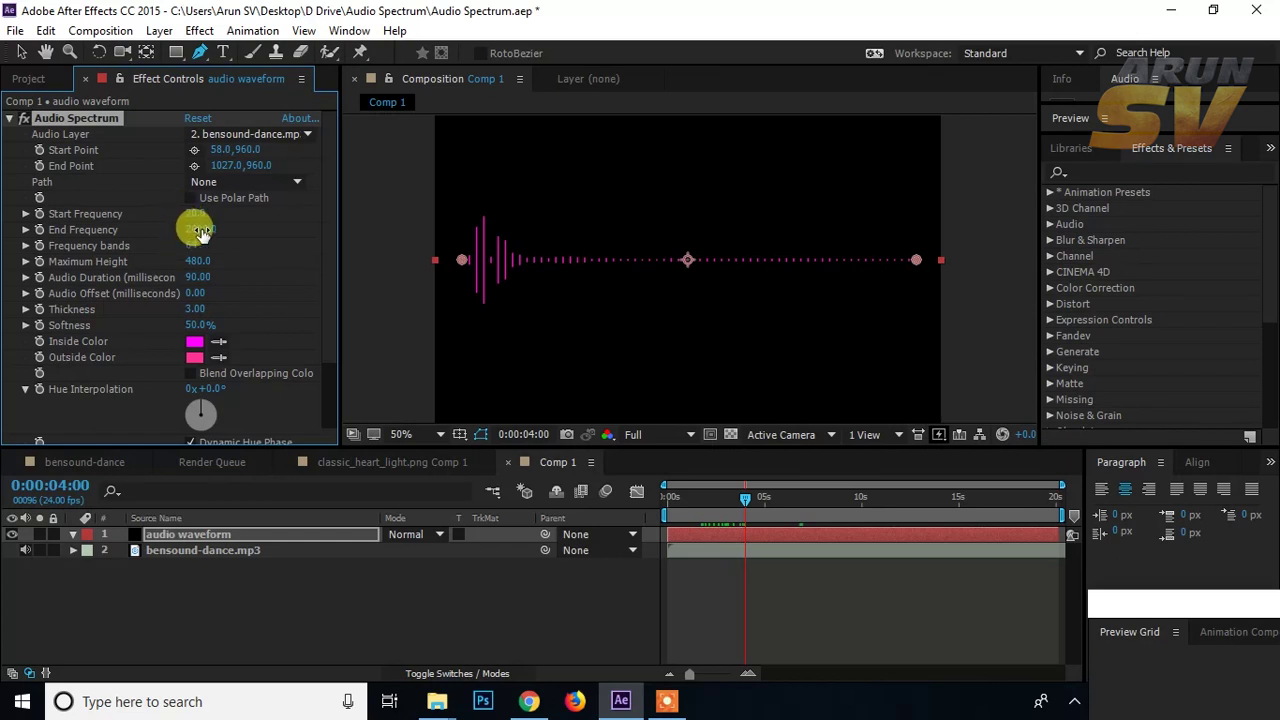
drag(201, 232, 184, 236)
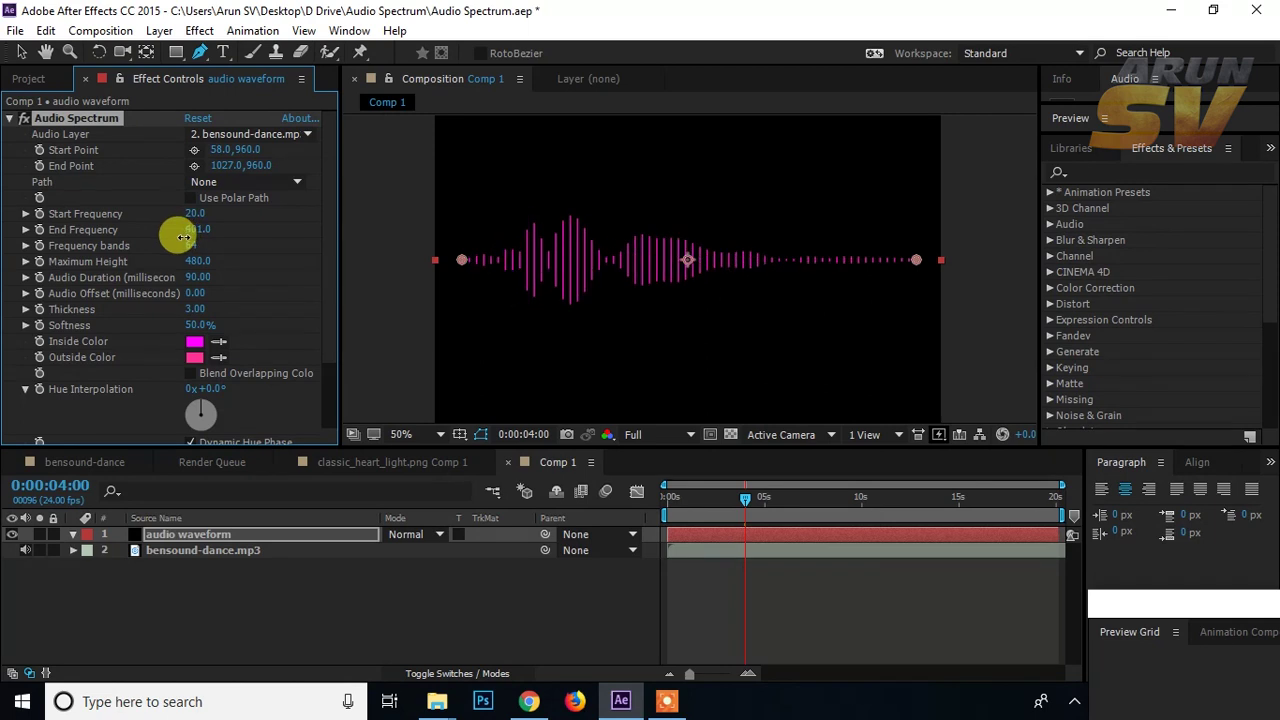
drag(183, 237, 183, 238)
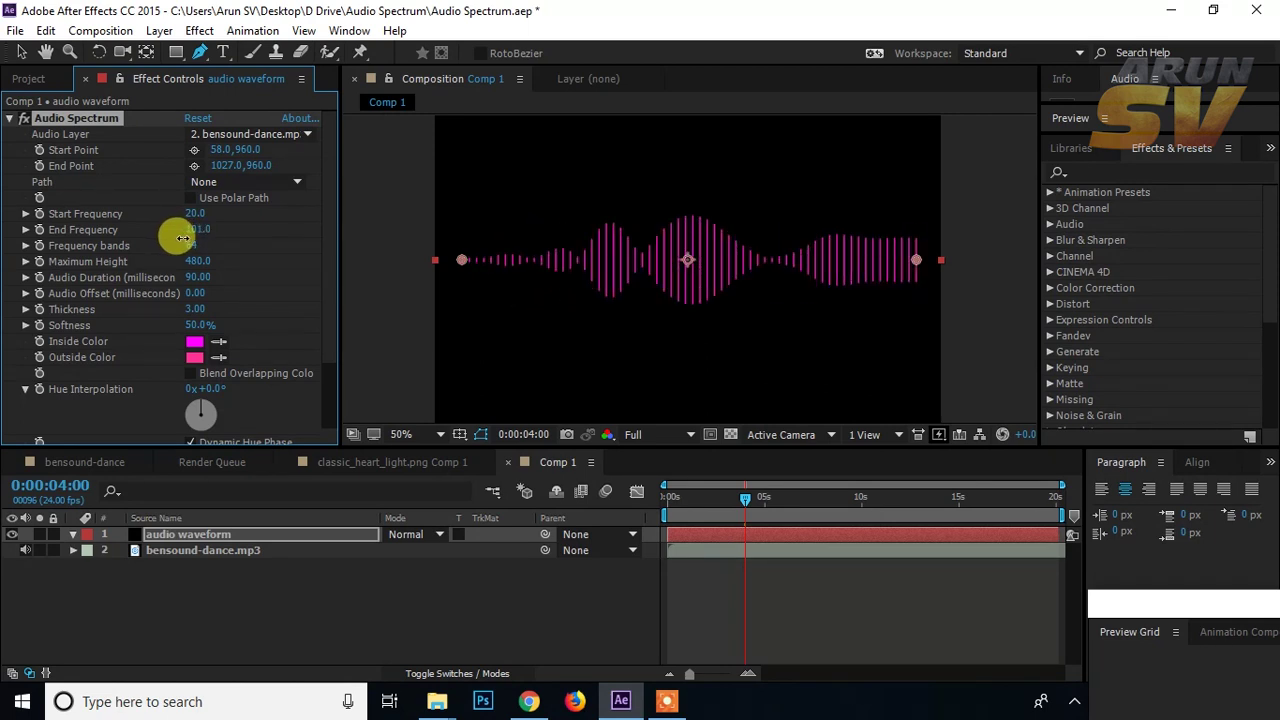
drag(183, 238, 181, 235)
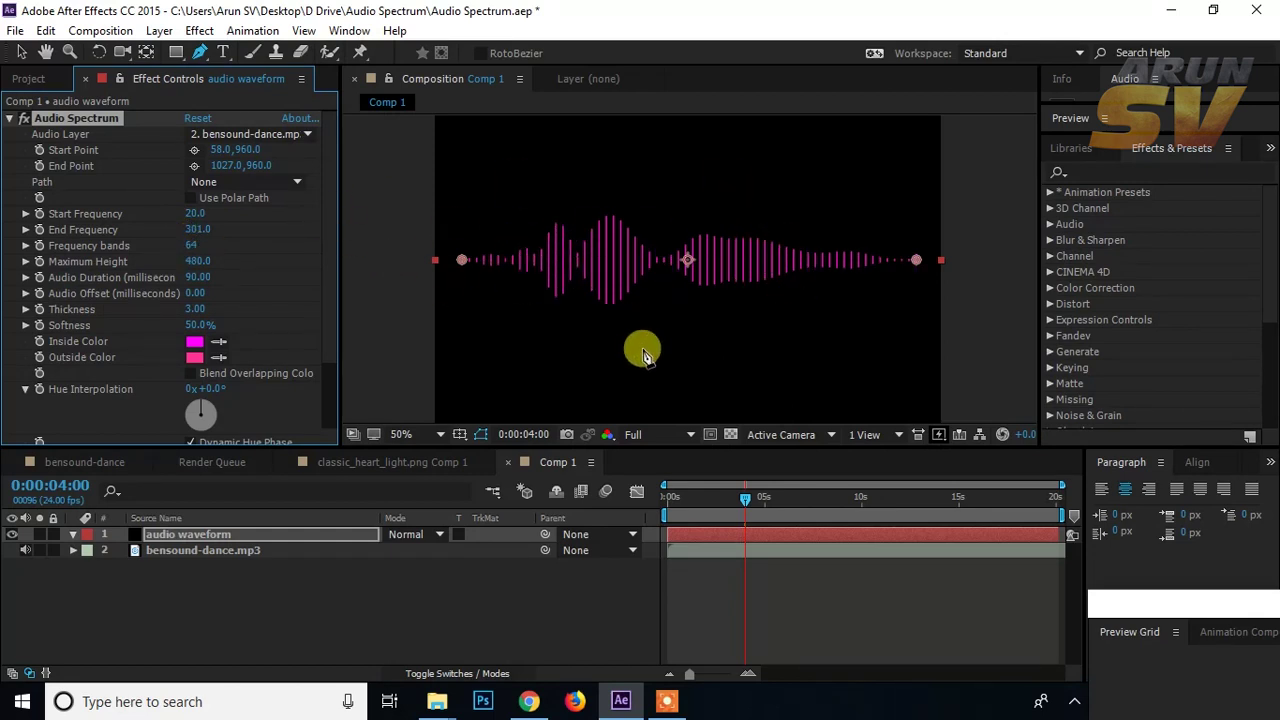
drag(744, 500, 705, 496)
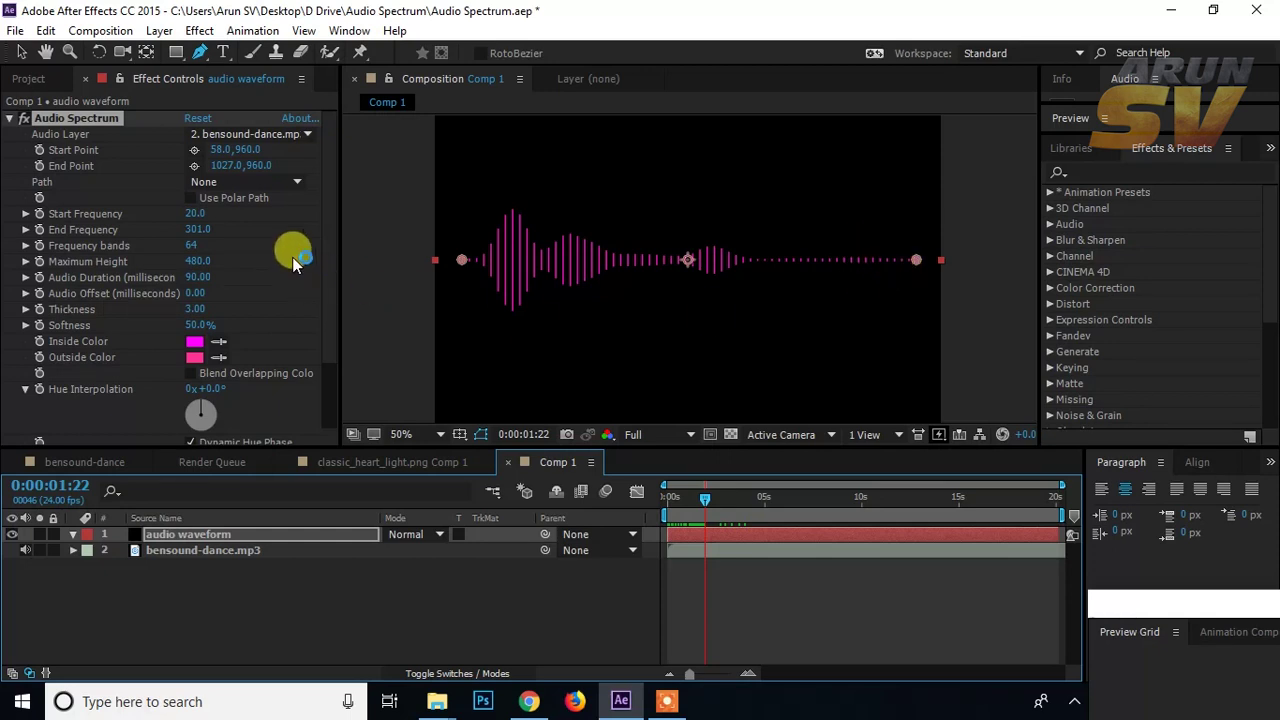
Step: Lower End Frequency to 201.0 and, after overshooting, settle Frequency bands at 58
drag(190, 230, 190, 240)
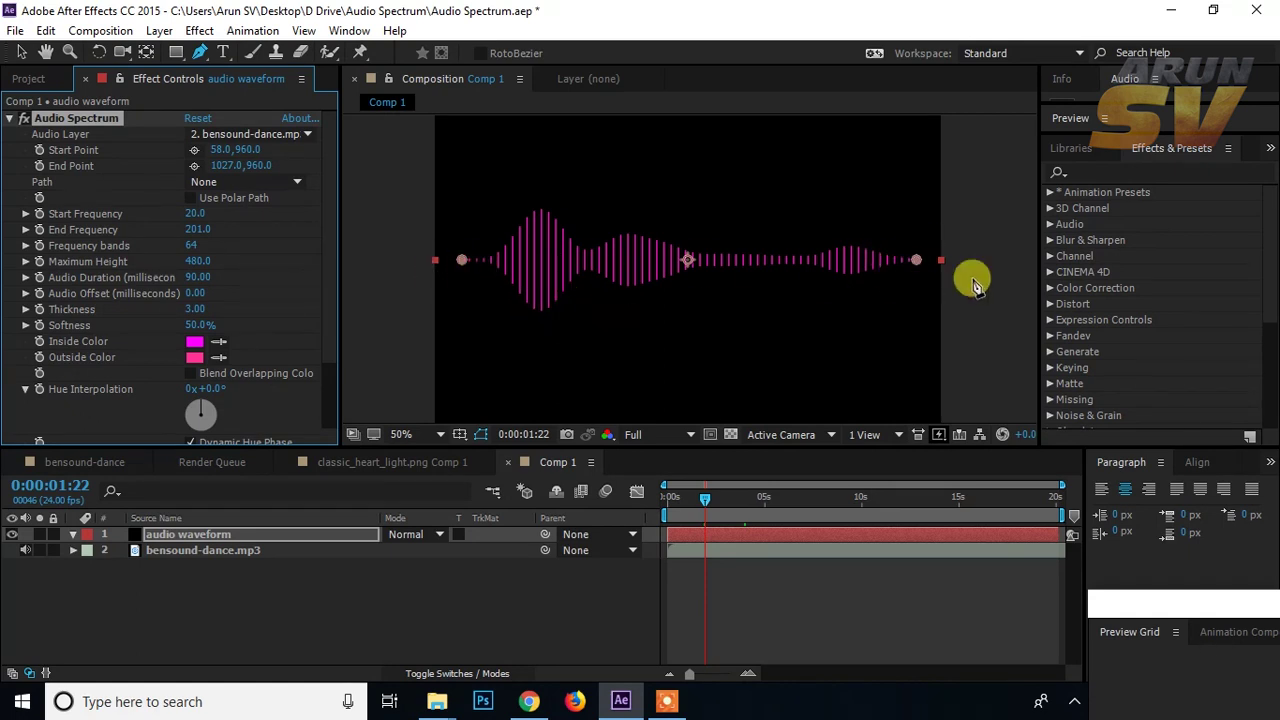
drag(190, 247, 256, 247)
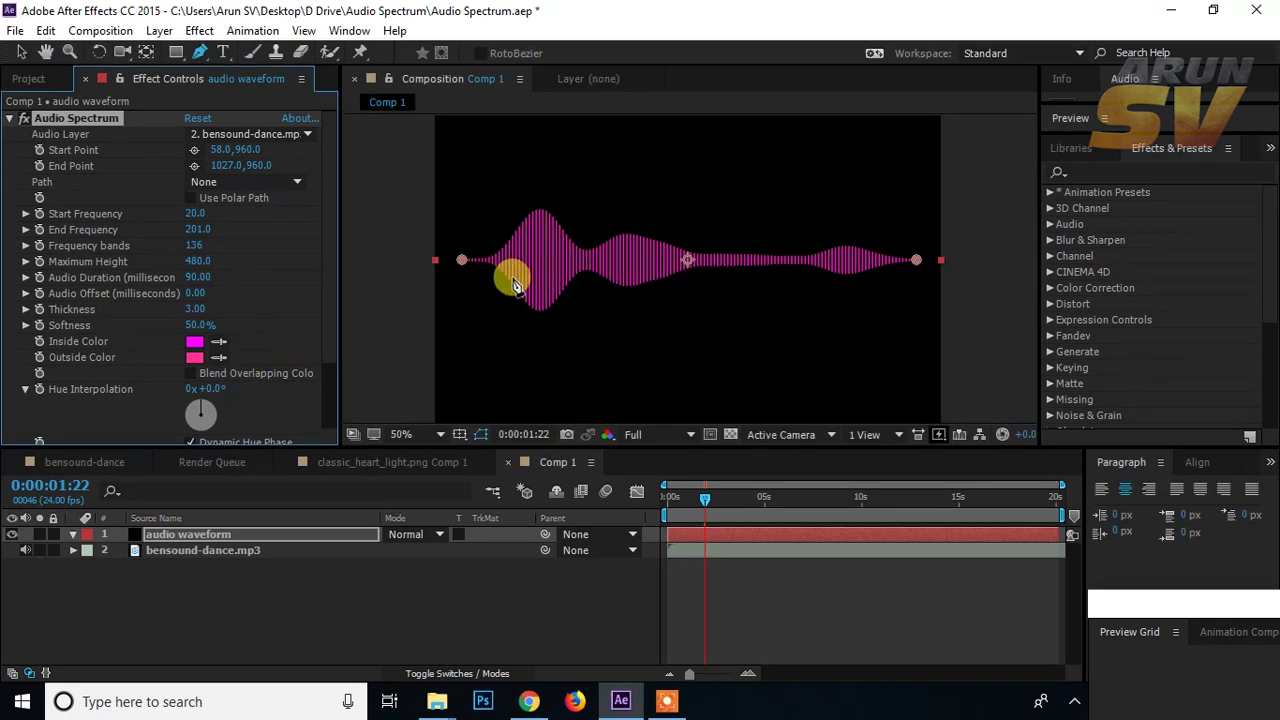
drag(192, 248, 128, 261)
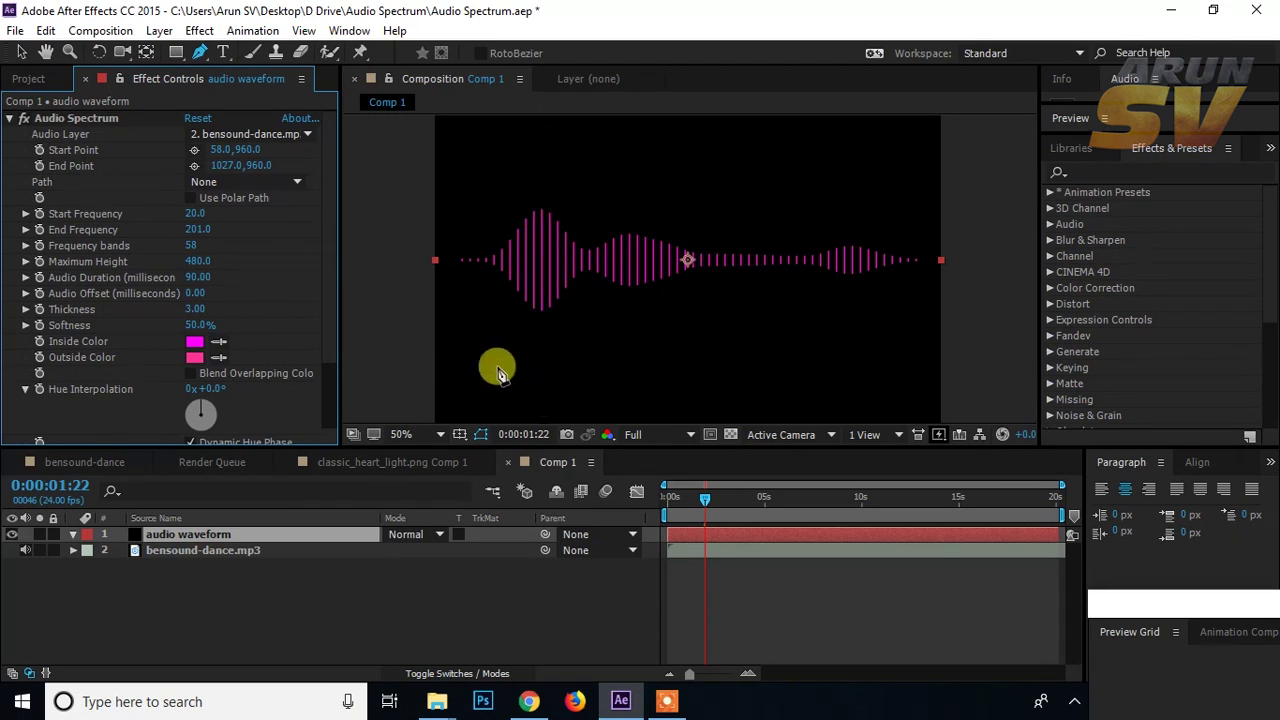
Step: Raise Maximum Height to 730.0, test Audio Duration values, and thicken the bars to 10.50
mouse_move(197, 261)
mouse_down()
mouse_move(246, 253)
mouse_move(217, 263)
mouse_up()
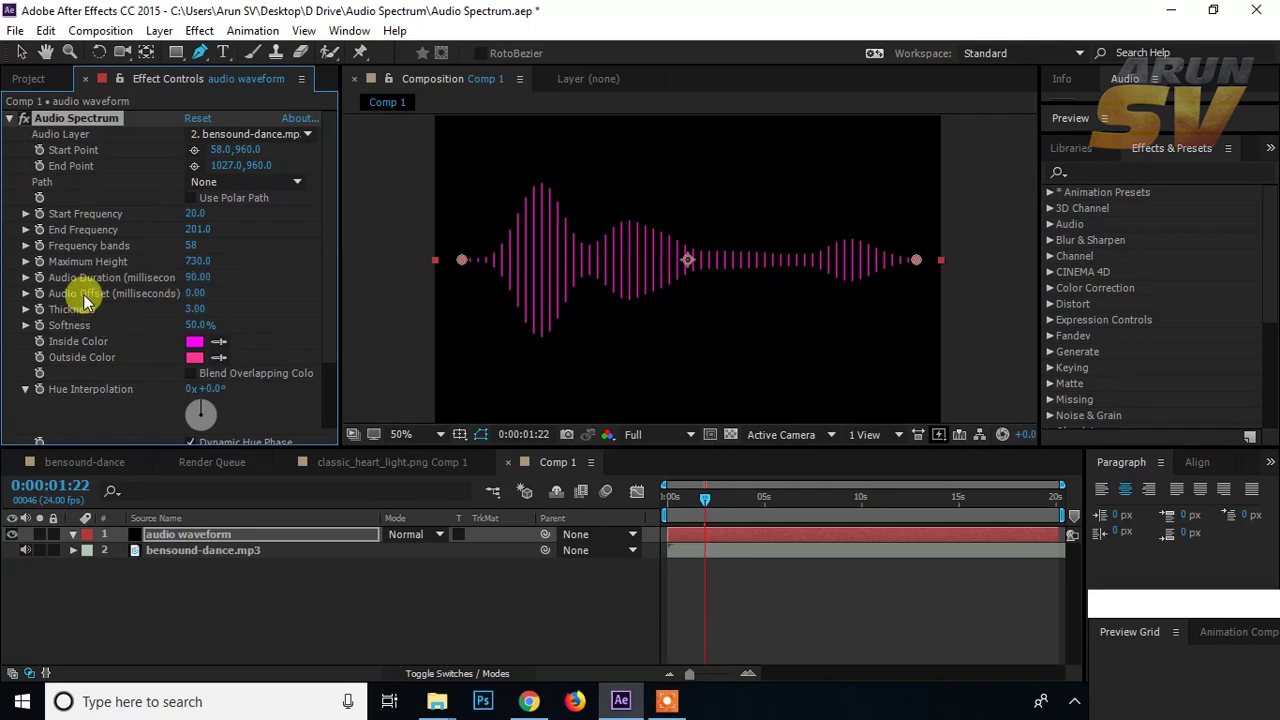
mouse_move(190, 276)
mouse_down()
mouse_move(214, 272)
mouse_move(198, 284)
mouse_up()
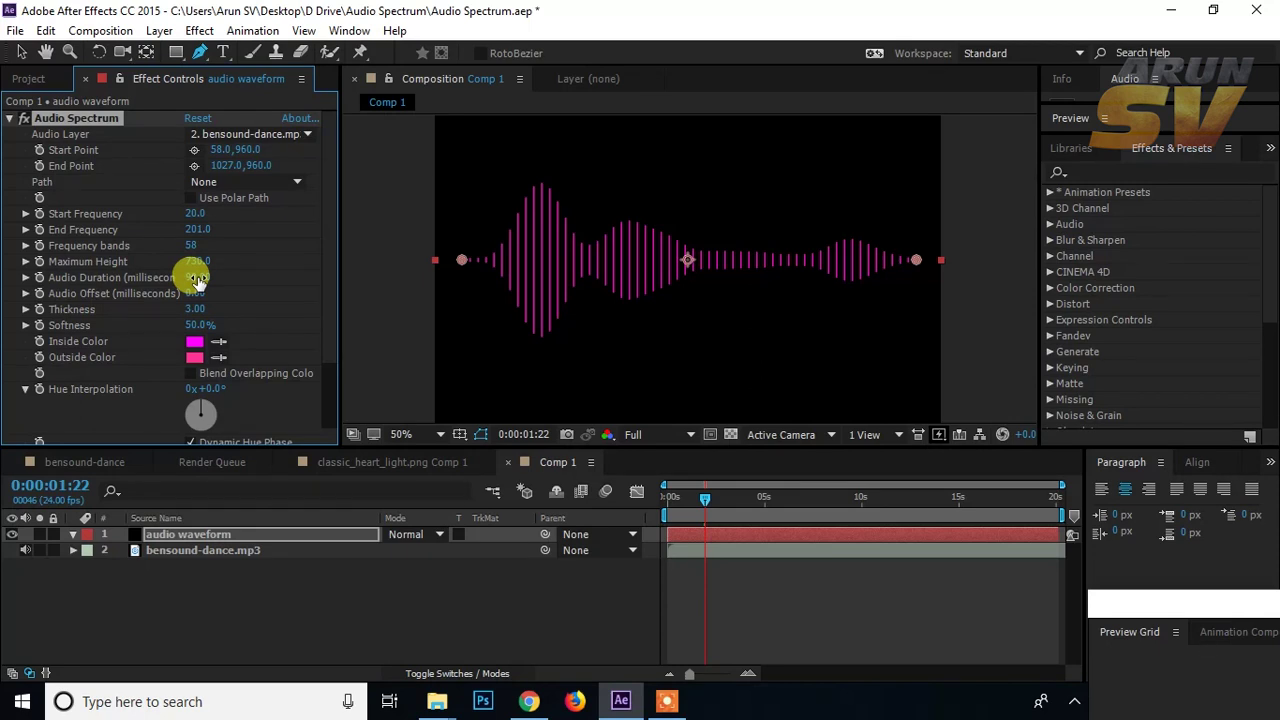
drag(197, 281, 208, 285)
drag(187, 305, 274, 300)
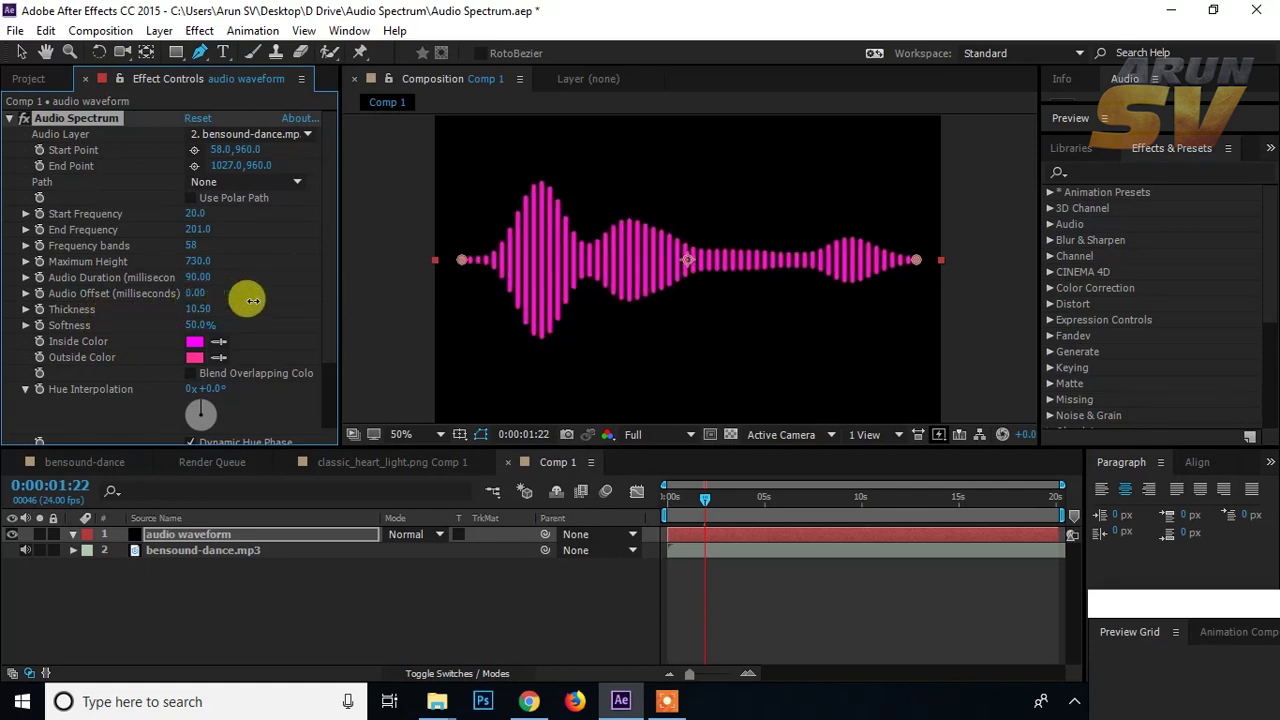
Step: Experiment with bar Thickness, ranging from about 22 down to zero
drag(274, 300, 350, 291)
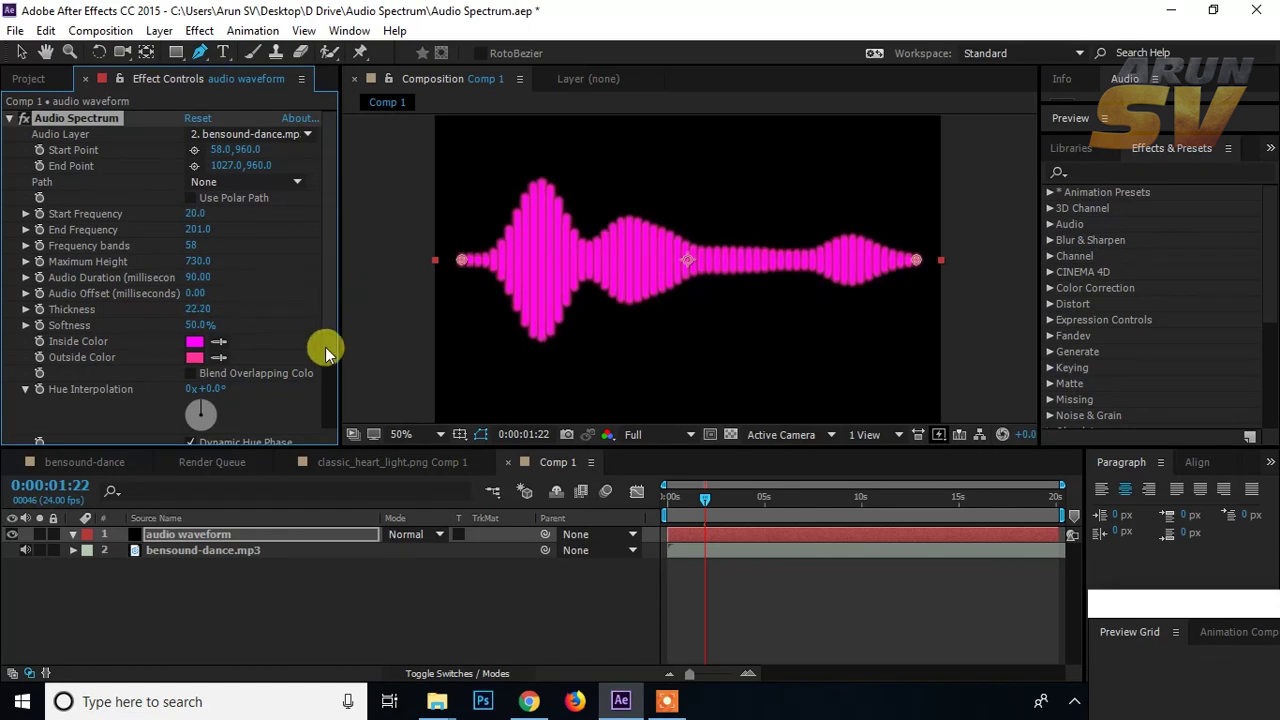
drag(201, 316, 38, 332)
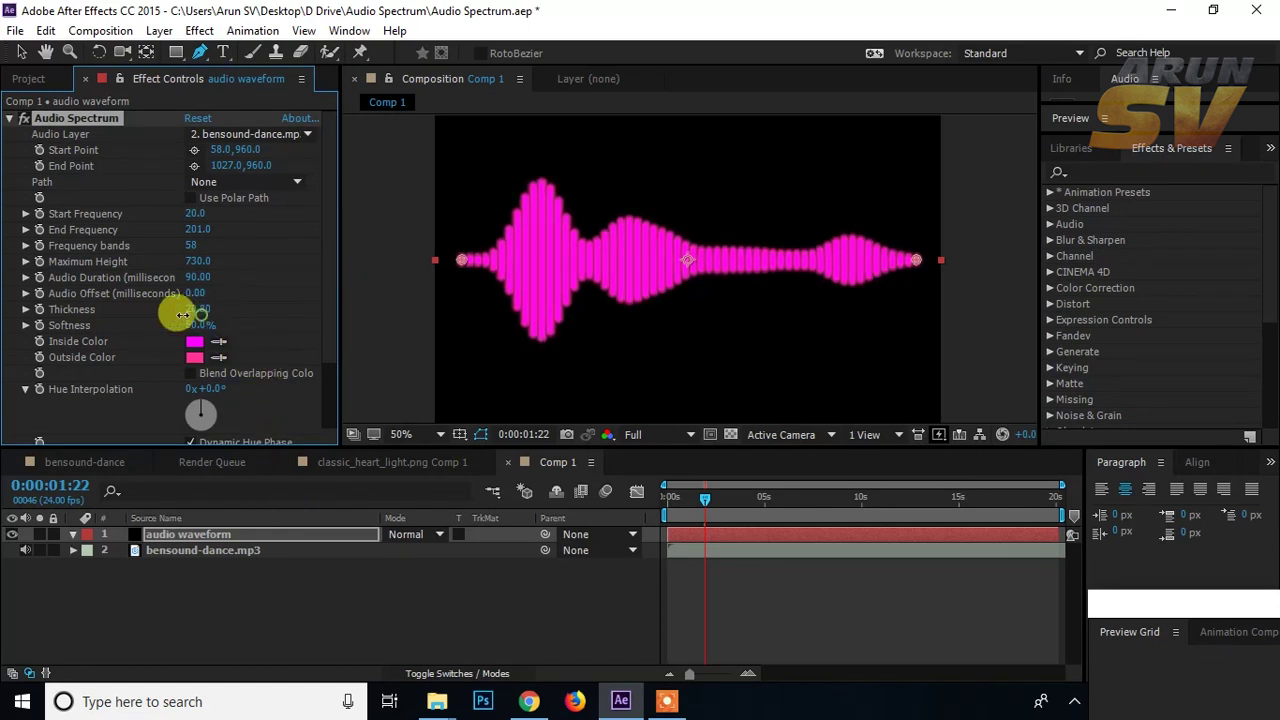
click(27, 325)
click(253, 295)
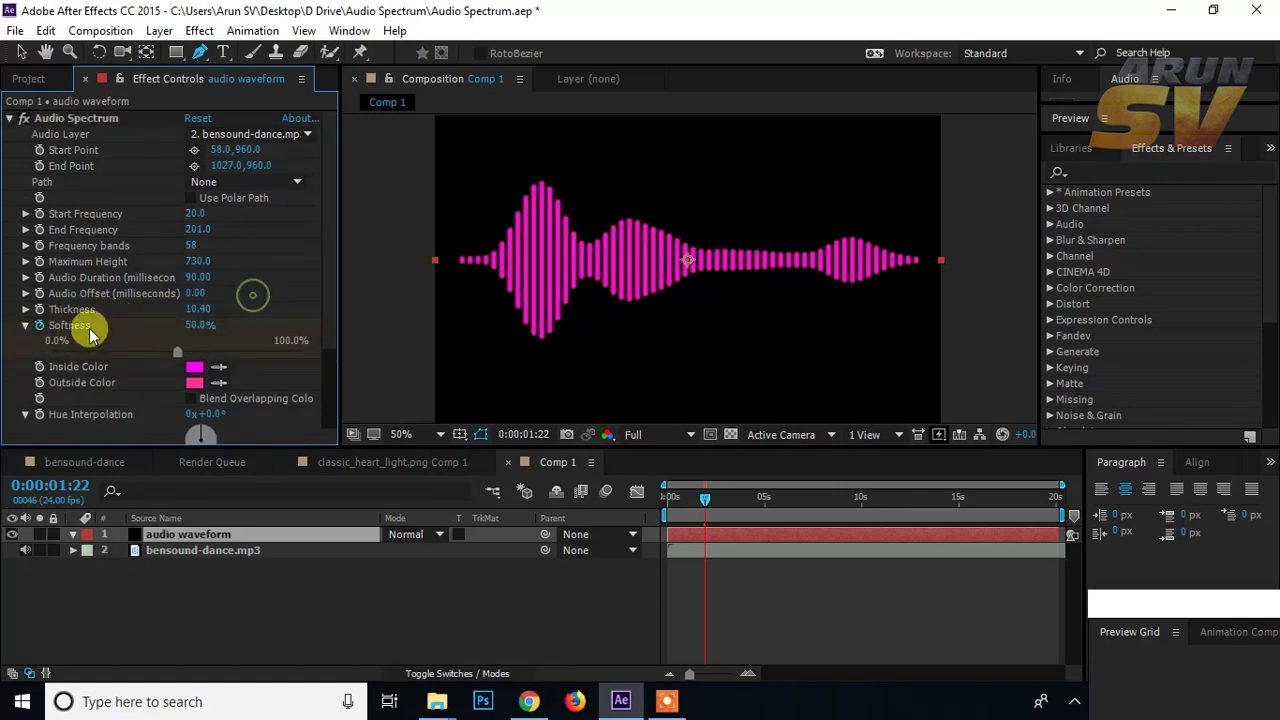
click(34, 322)
click(26, 325)
drag(197, 310, 133, 314)
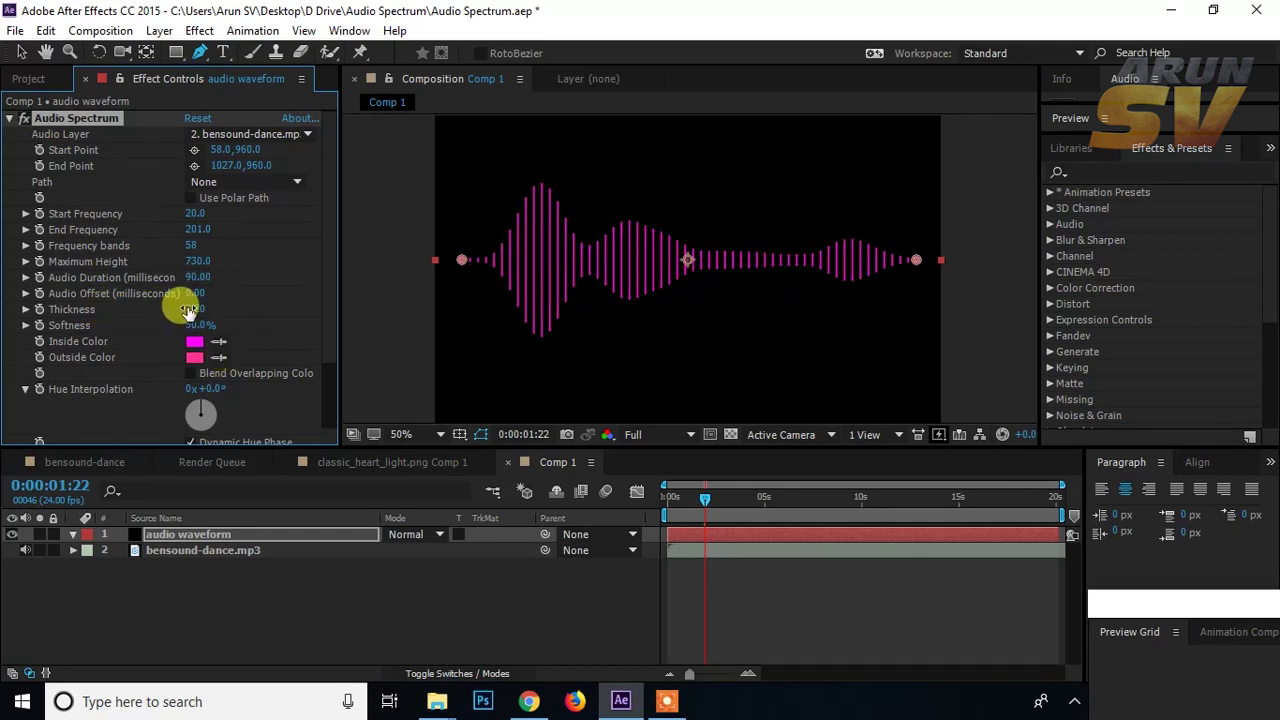
drag(188, 310, 135, 310)
mouse_move(135, 308)
mouse_down()
mouse_move(120, 304)
mouse_move(216, 324)
mouse_move(193, 341)
mouse_move(313, 333)
mouse_up()
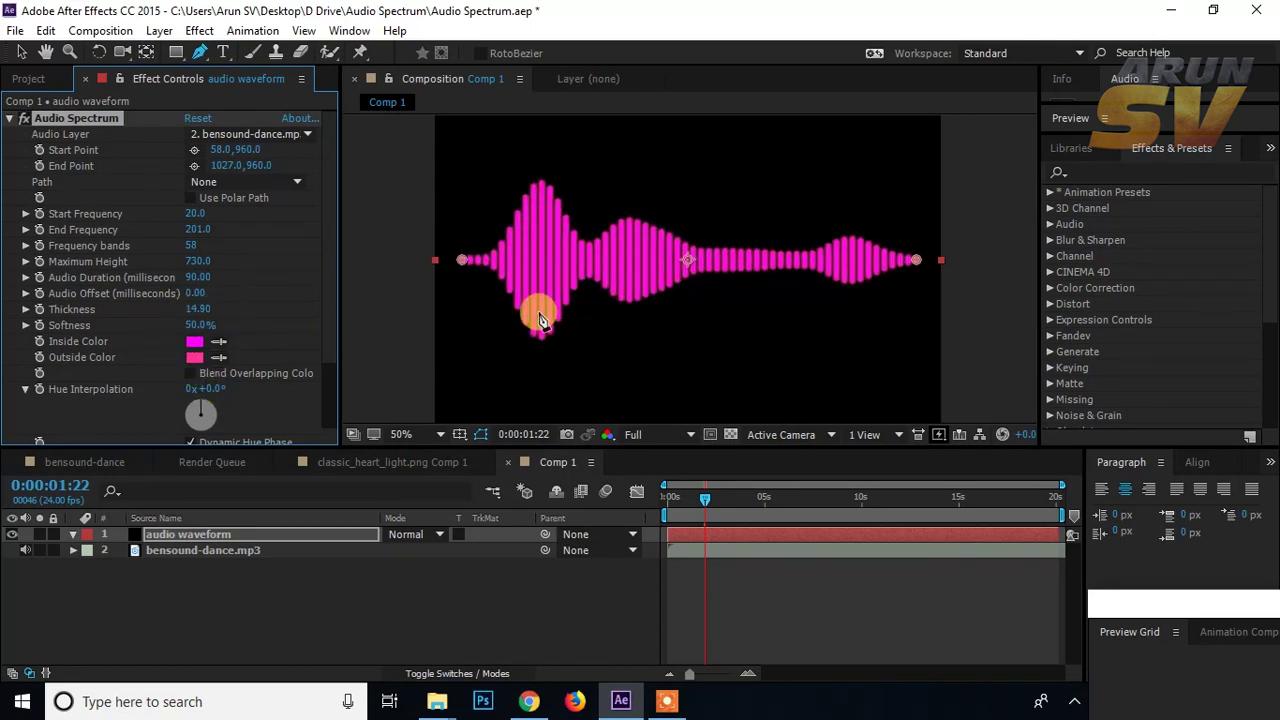
Step: Adjust Softness to about 49%, then set Thickness to 9.50
drag(198, 325, 131, 329)
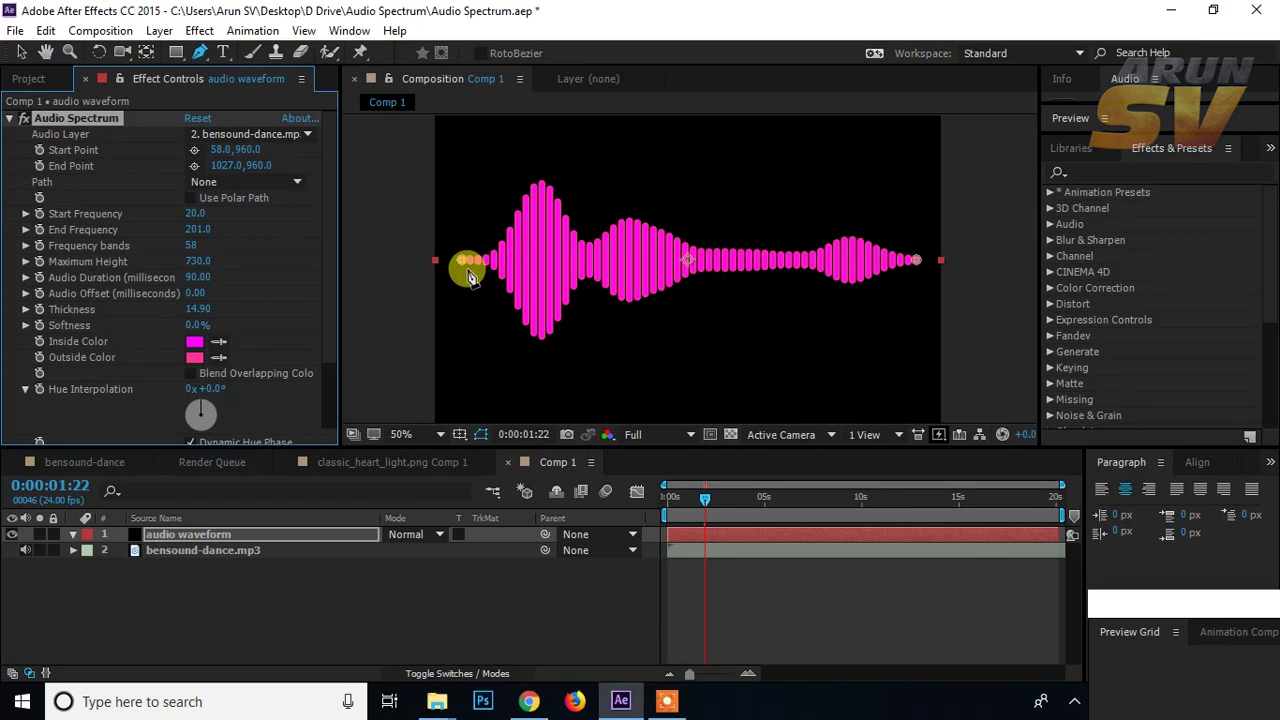
drag(188, 322, 257, 318)
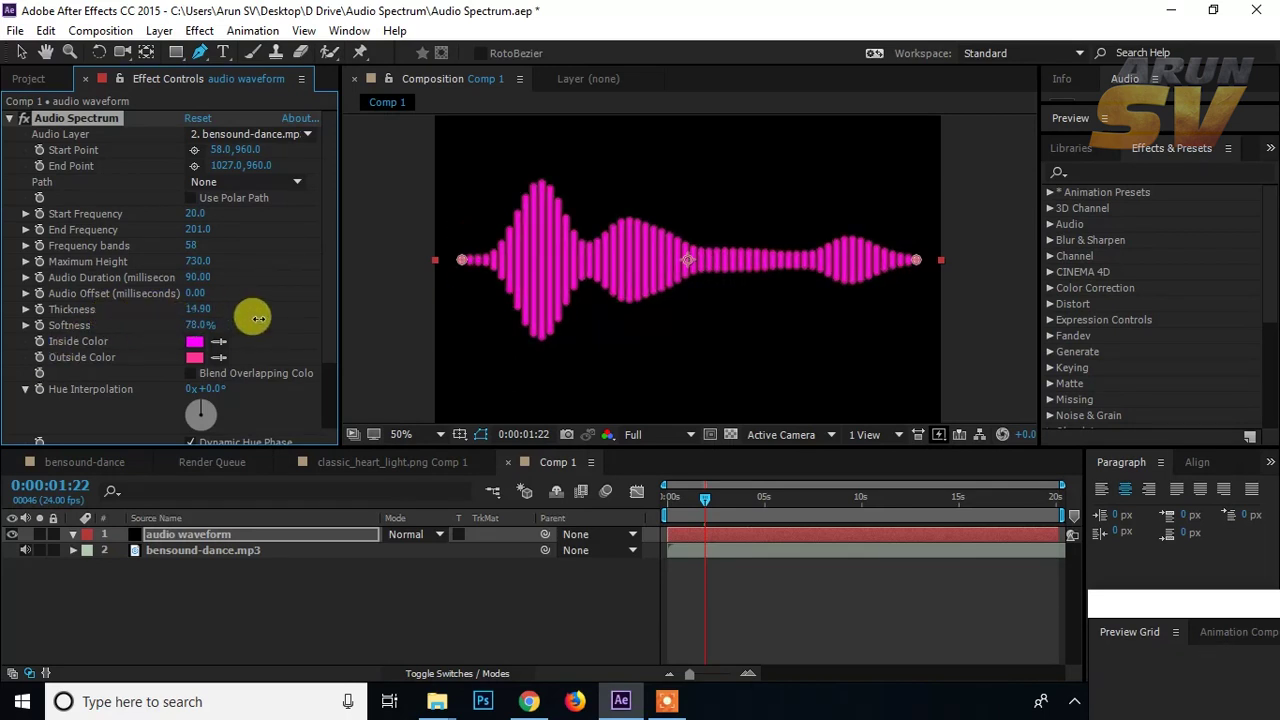
drag(258, 318, 242, 319)
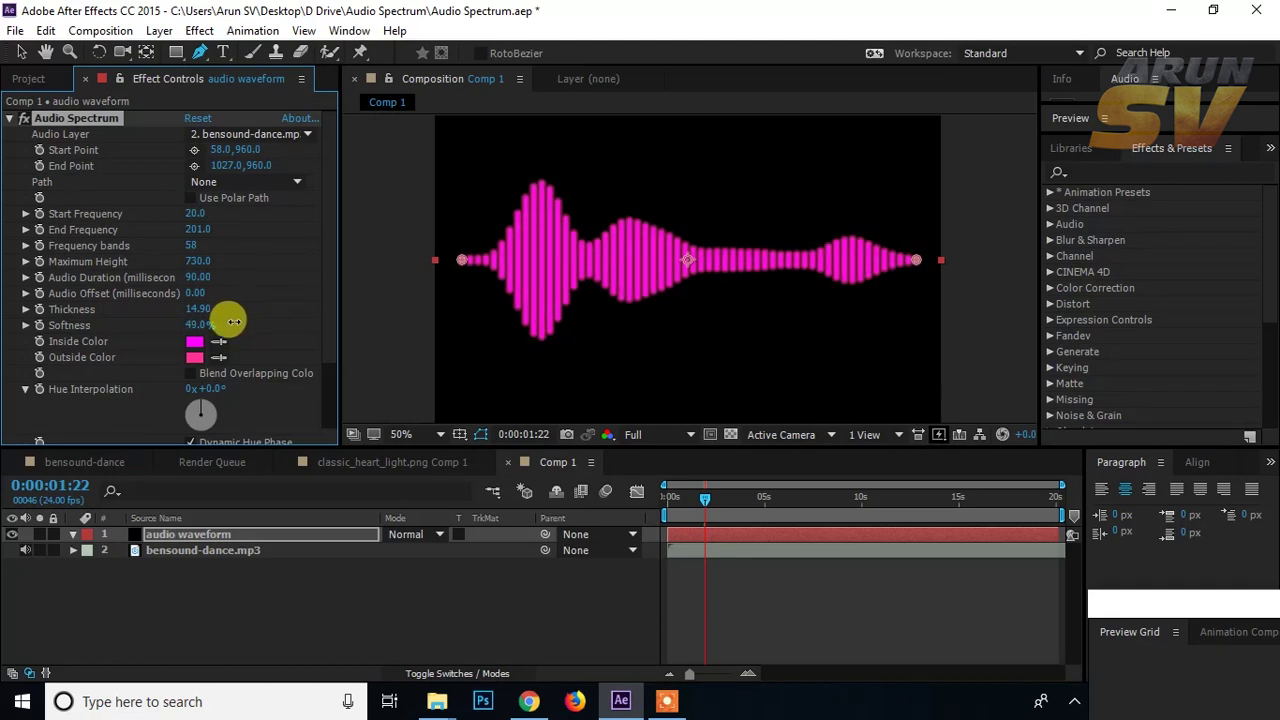
mouse_move(198, 314)
mouse_down()
mouse_move(158, 318)
mouse_move(129, 366)
mouse_up()
Step: Change the Inside Color to cyan-green 00FFB4
scroll(224, 310, down, 2)
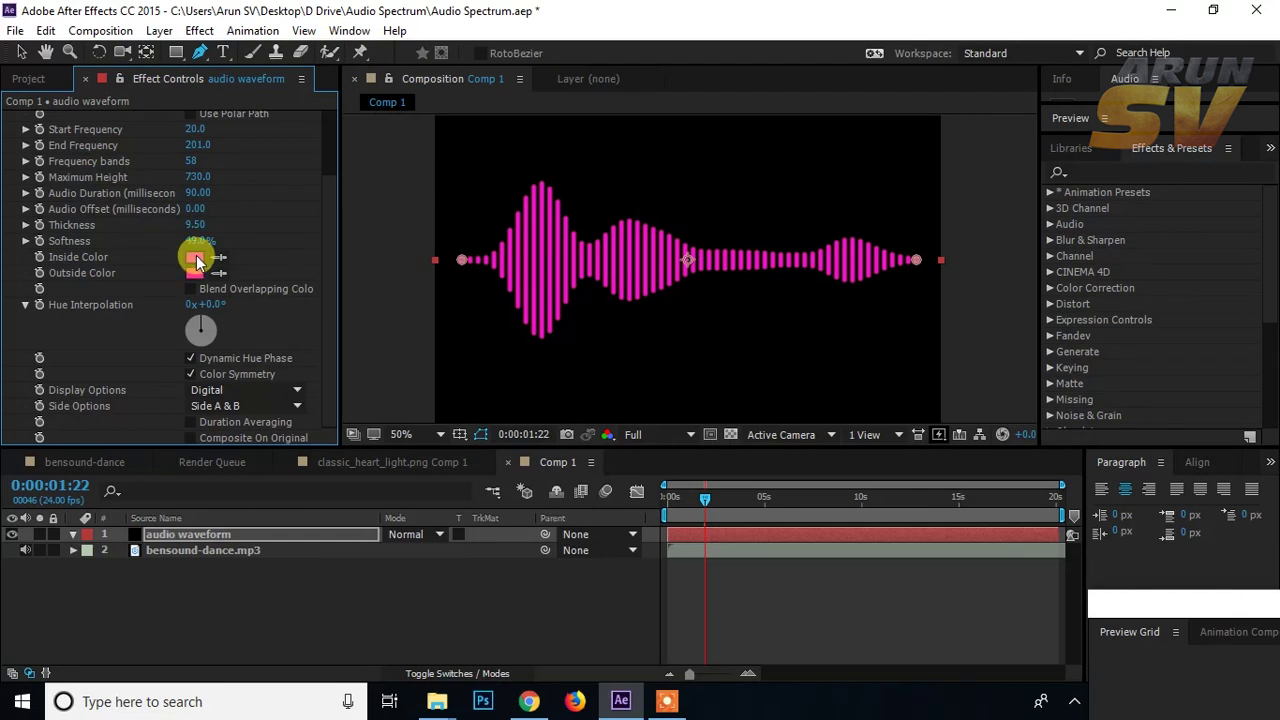
click(197, 260)
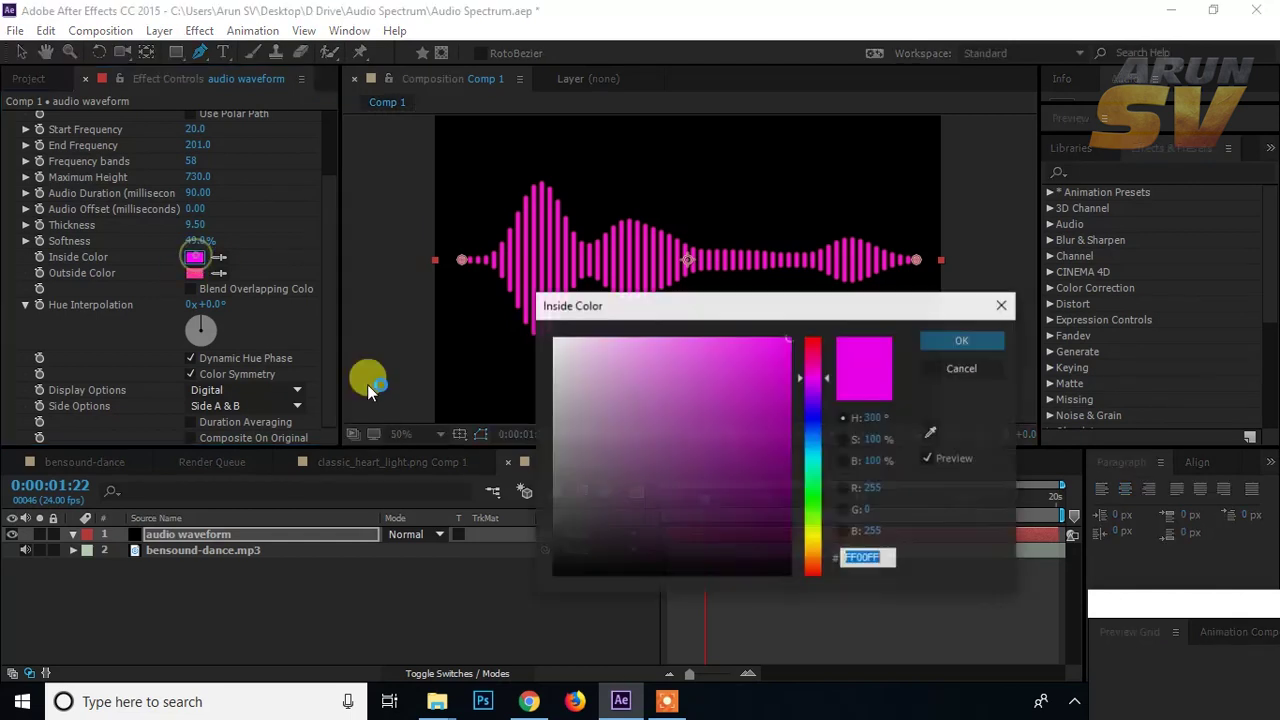
drag(814, 400, 818, 473)
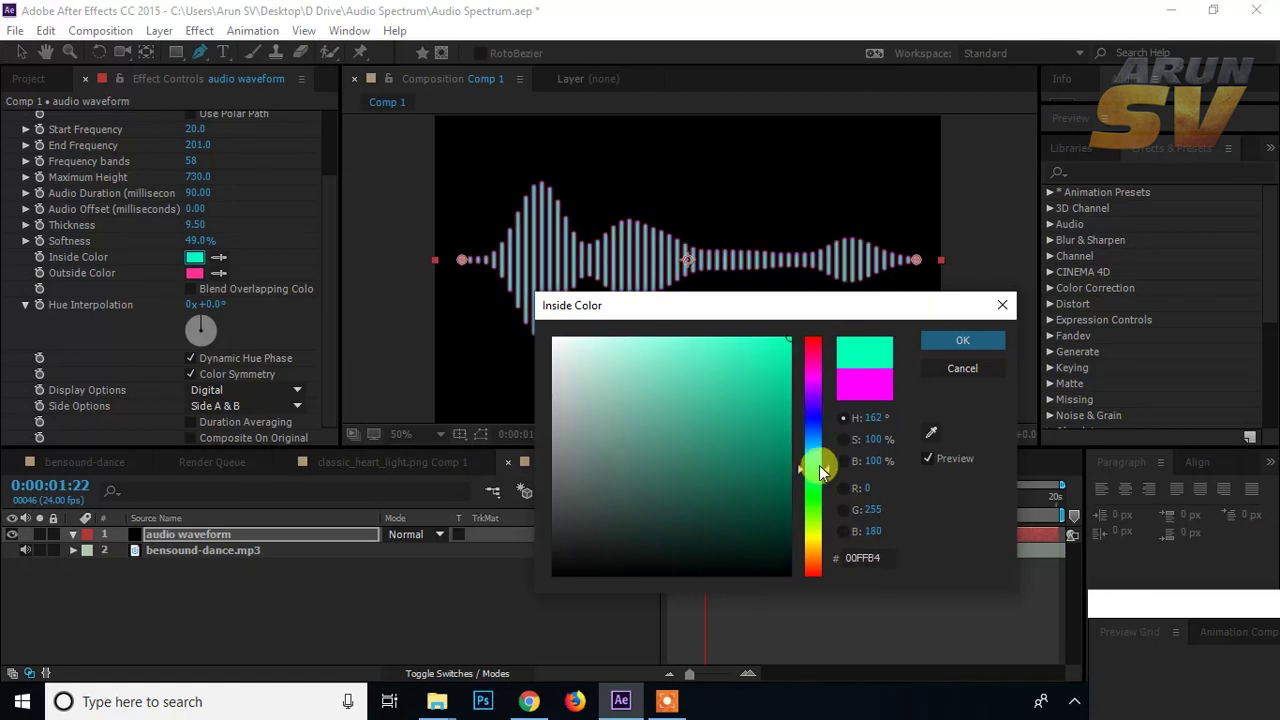
click(962, 340)
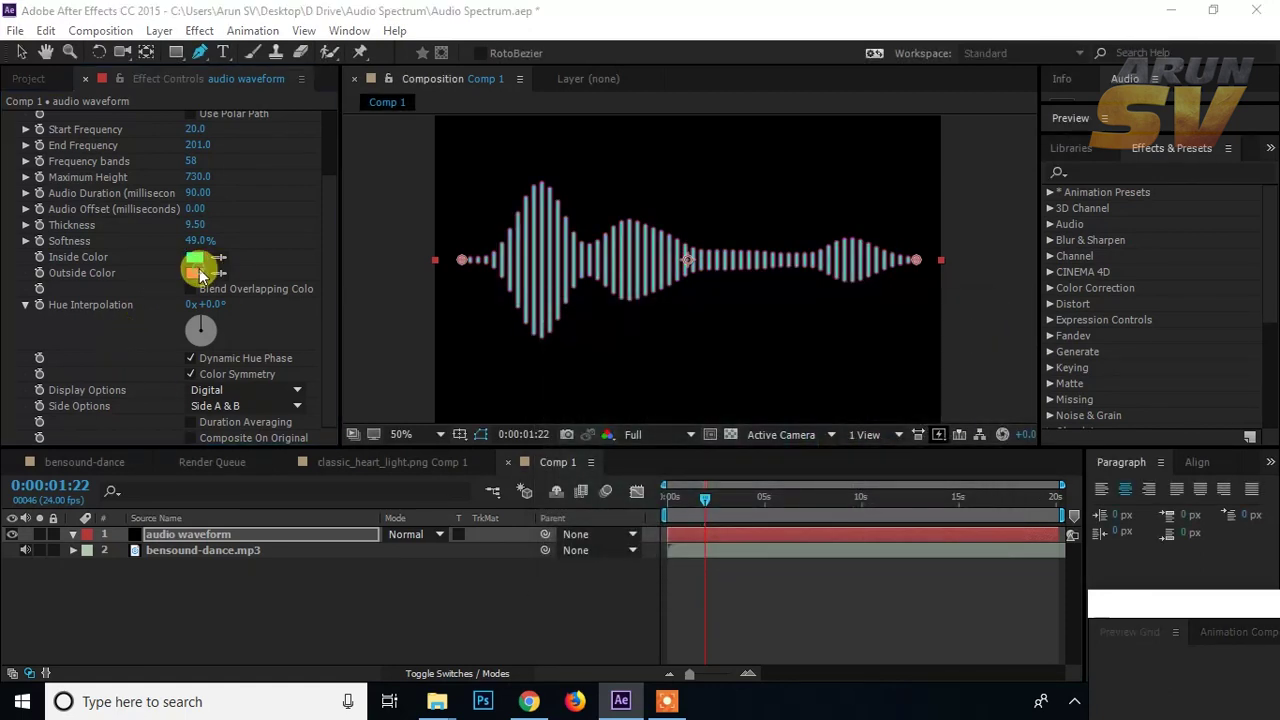
Step: Change the Outside Color to bright green 45FF32
click(200, 273)
drag(815, 432, 818, 507)
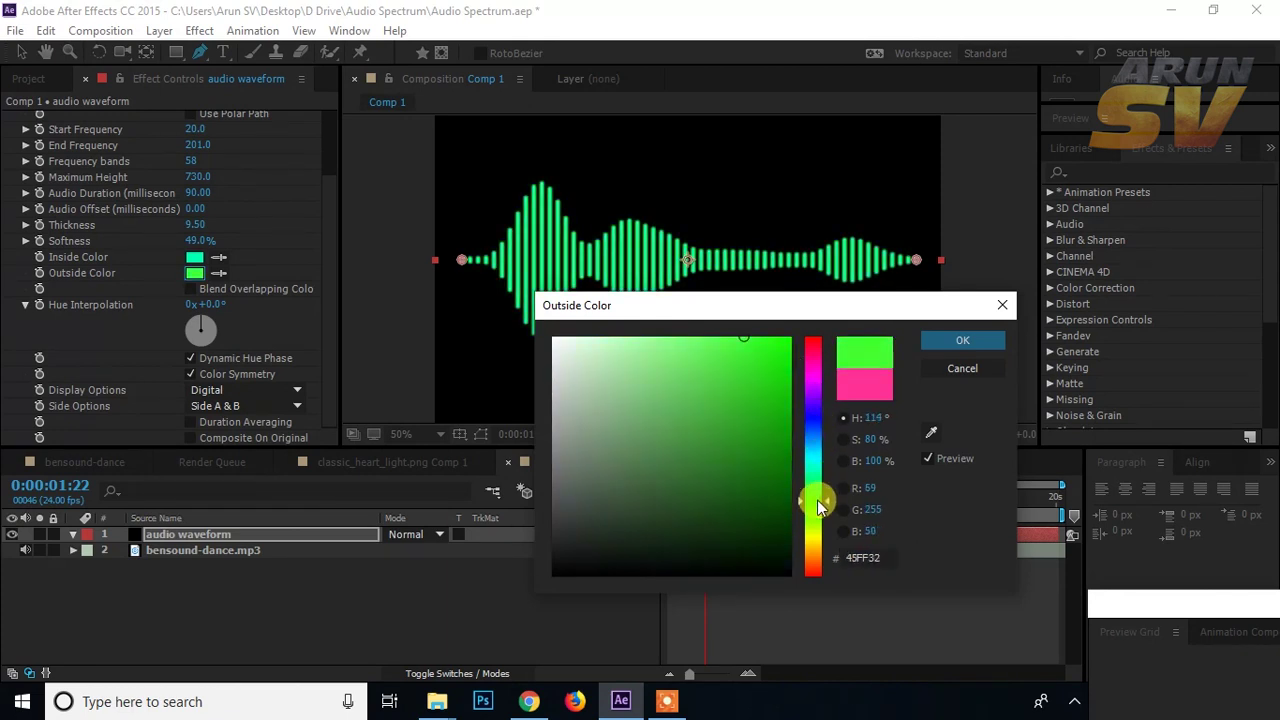
click(961, 340)
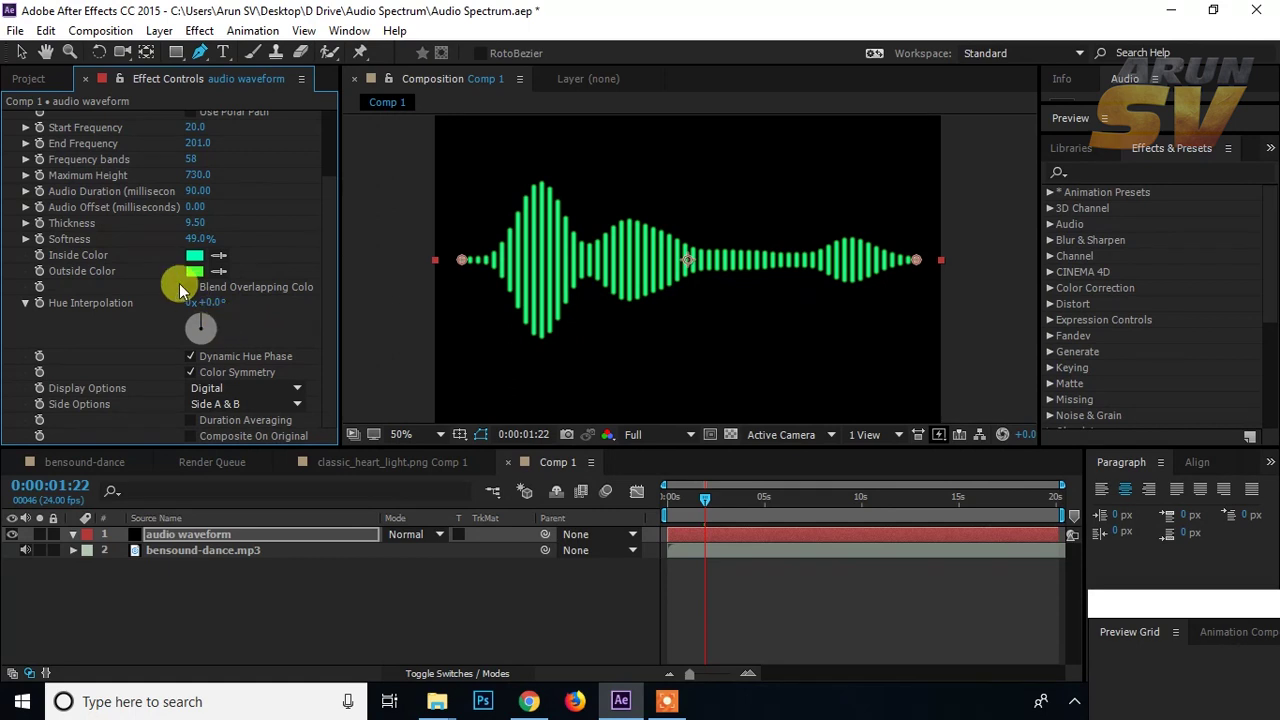
click(193, 300)
click(190, 289)
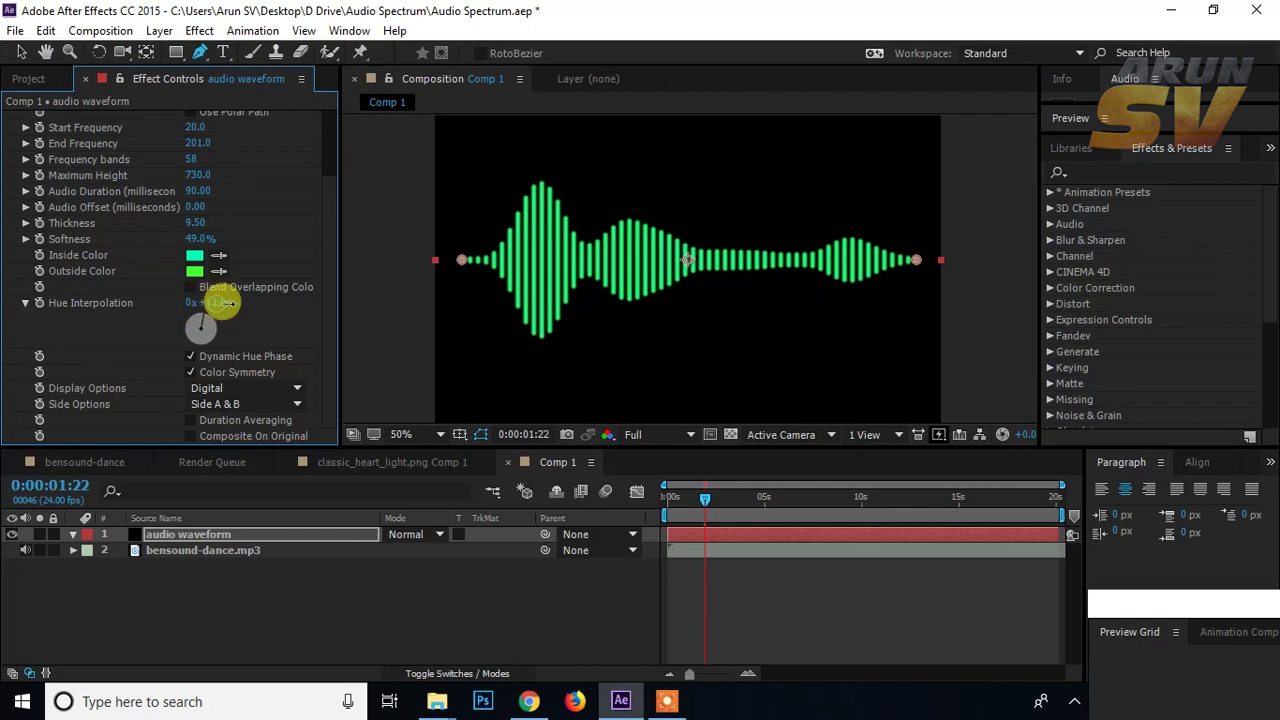
Step: Raise Hue Interpolation in stages past 177° and 229° to 0x+352.0°
drag(247, 299, 325, 277)
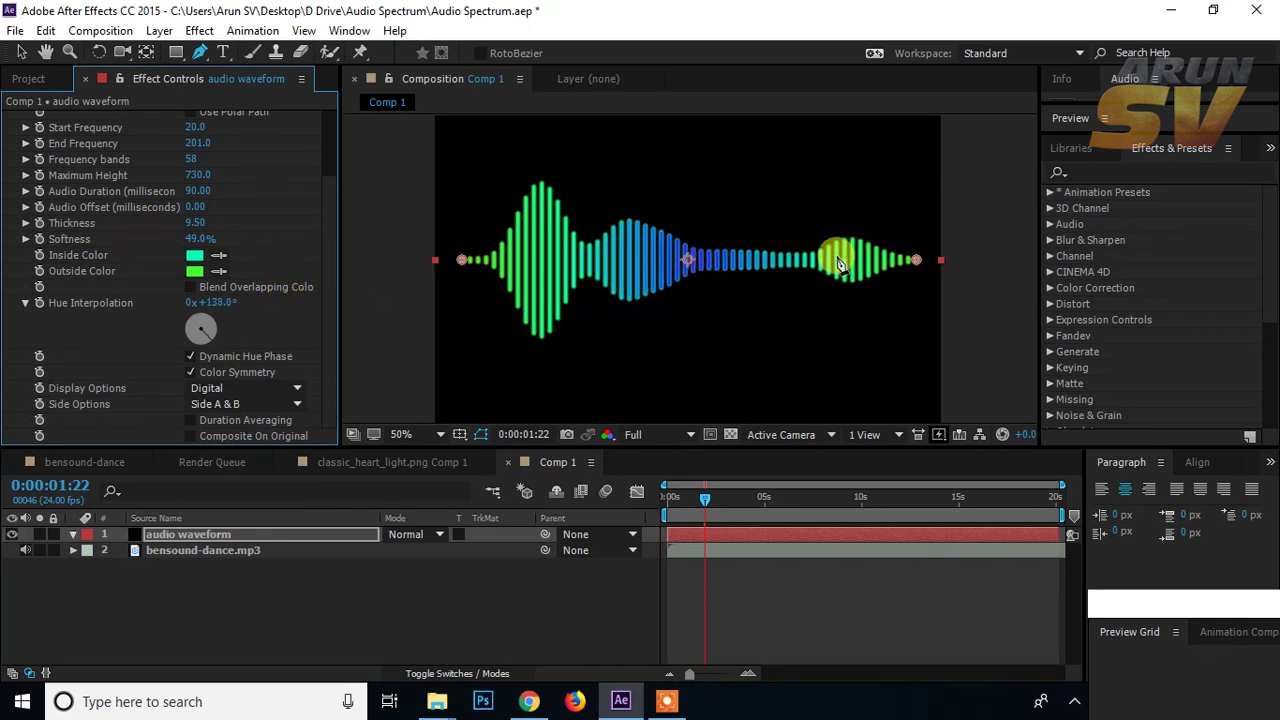
drag(221, 307, 248, 299)
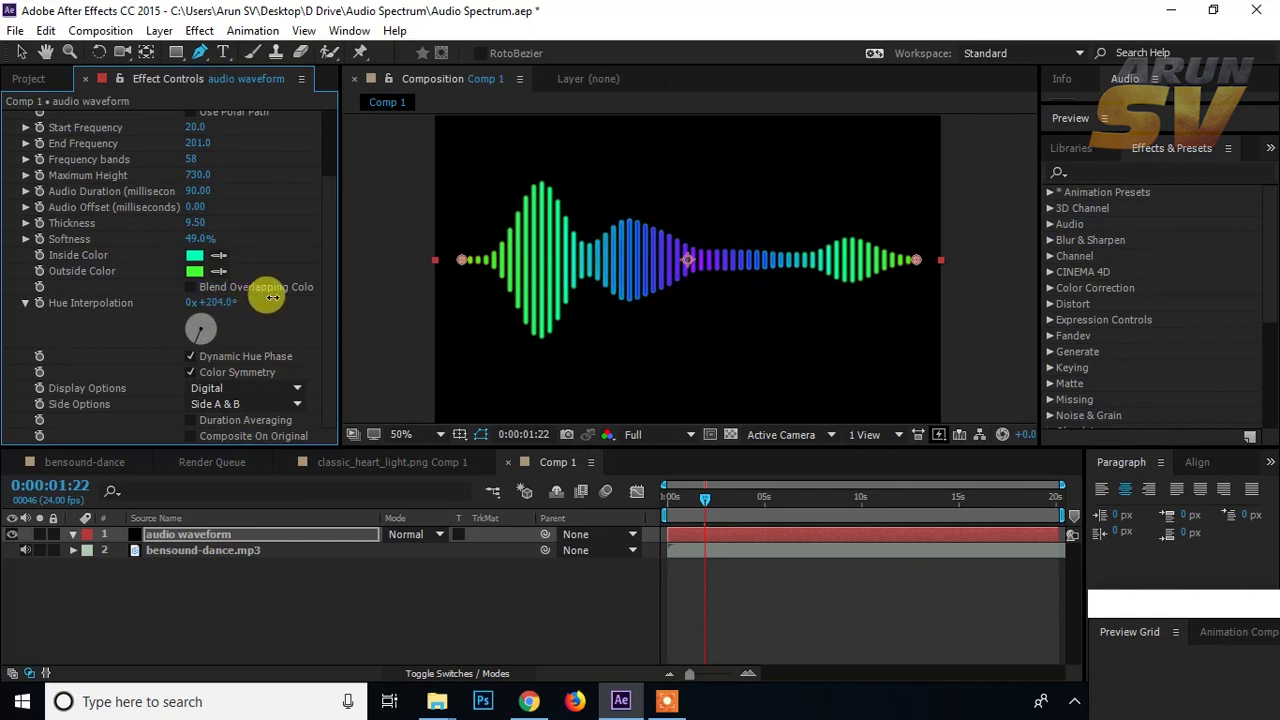
drag(272, 297, 297, 297)
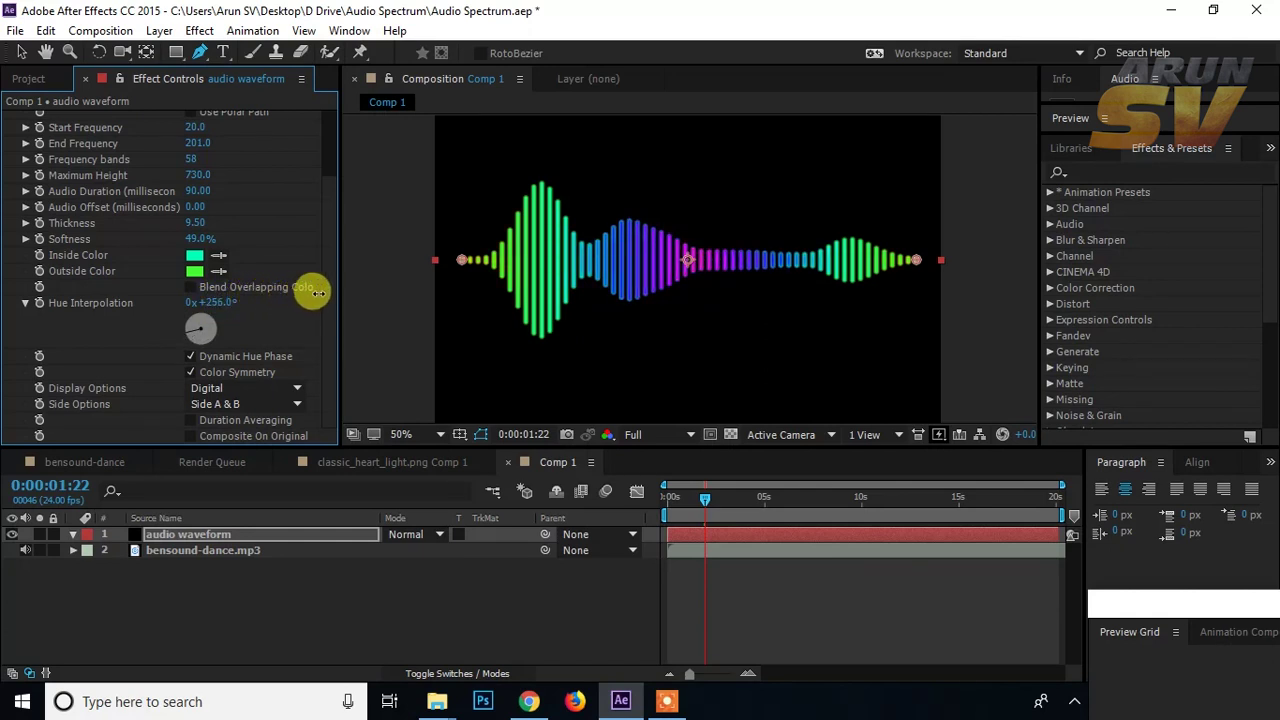
mouse_move(348, 291)
mouse_down()
mouse_move(415, 287)
mouse_move(402, 294)
mouse_up()
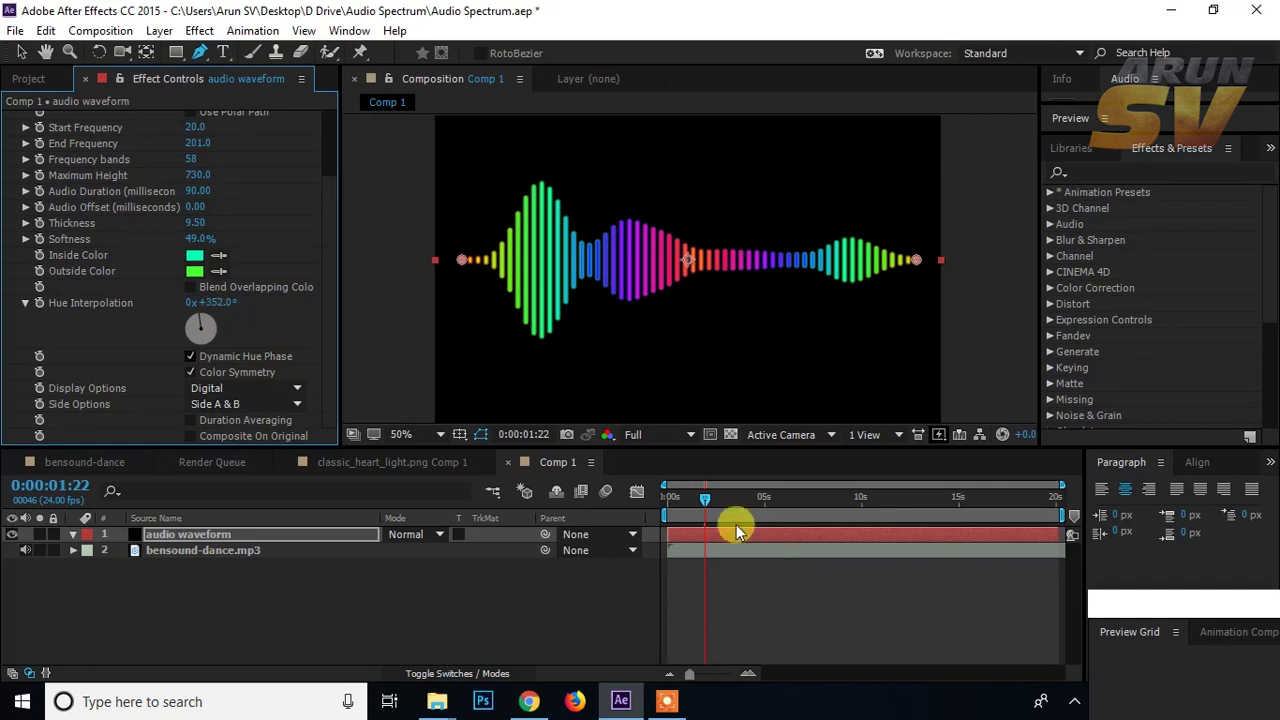
Step: Reset Hue Interpolation degrees to 0 and set its revolutions to 2x
drag(700, 500, 655, 490)
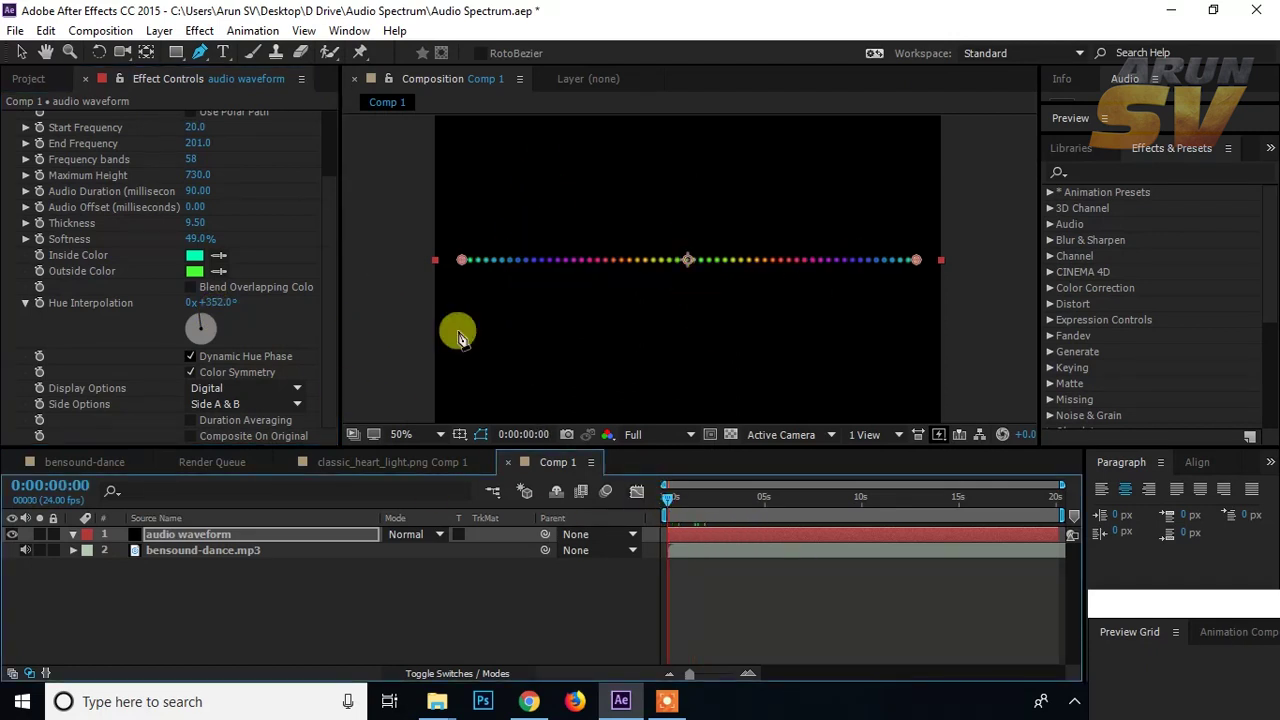
click(45, 303)
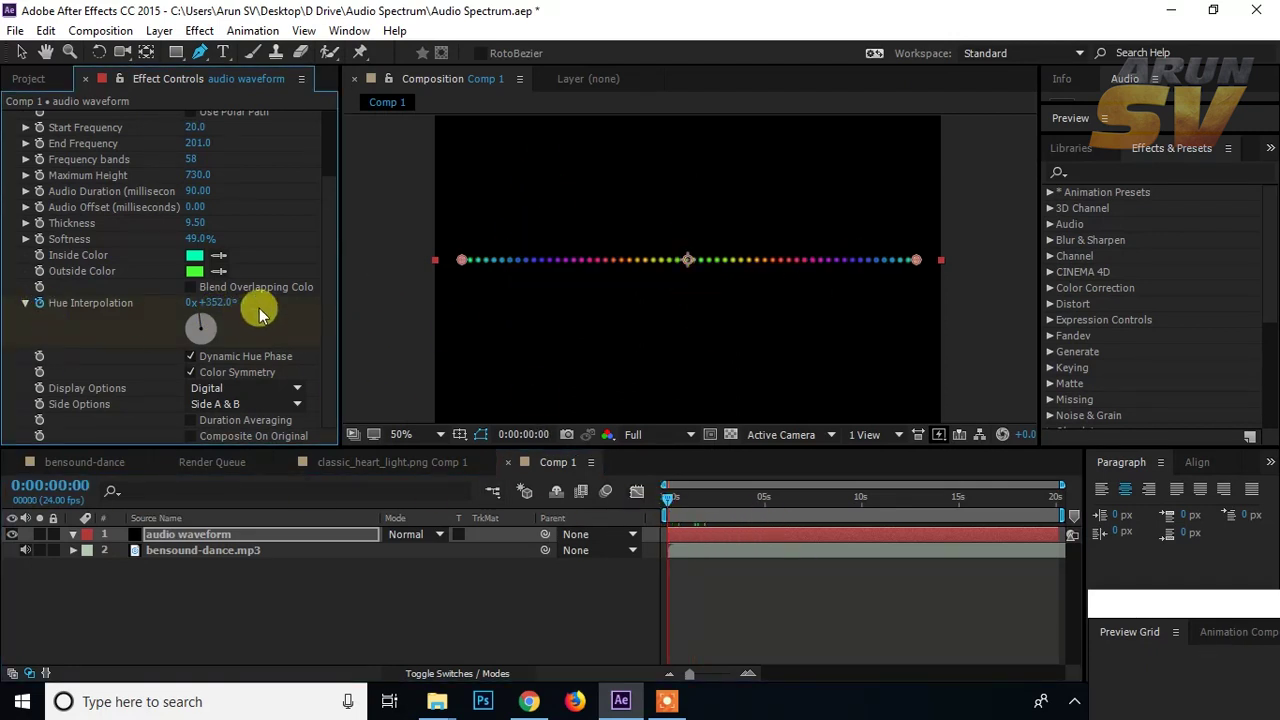
click(227, 303)
text(0)
key(Return)
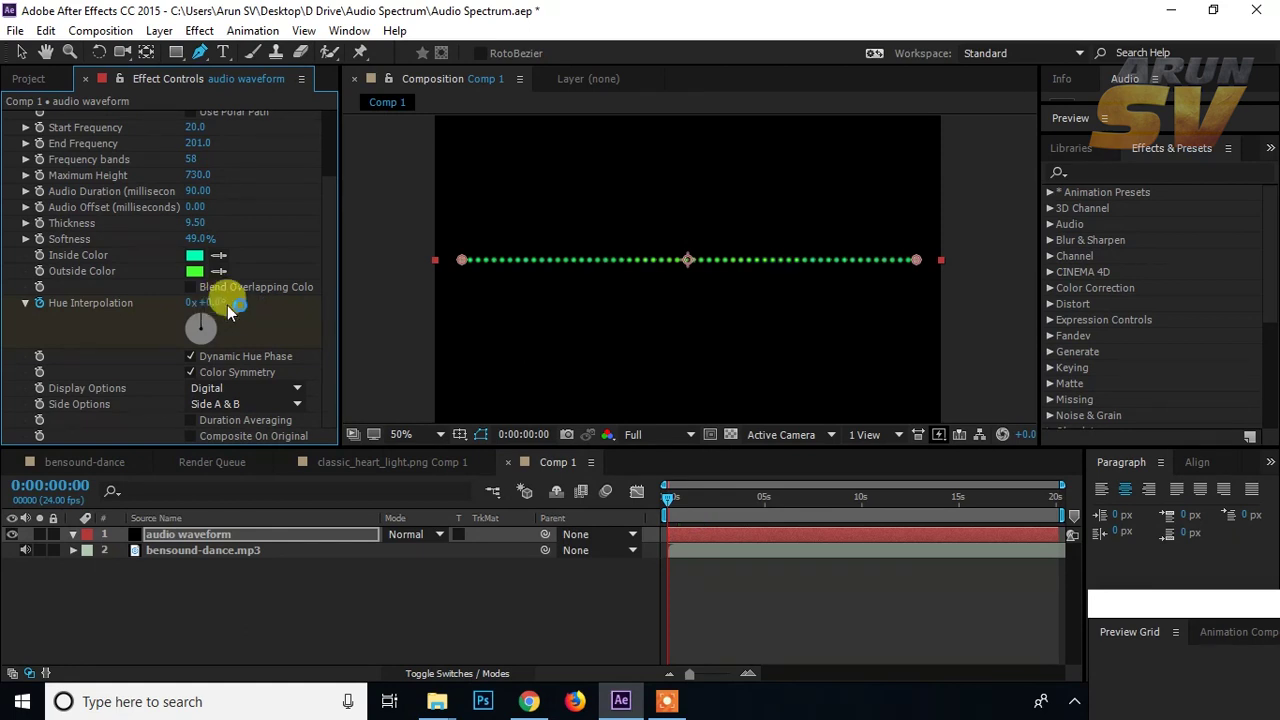
drag(665, 497, 766, 500)
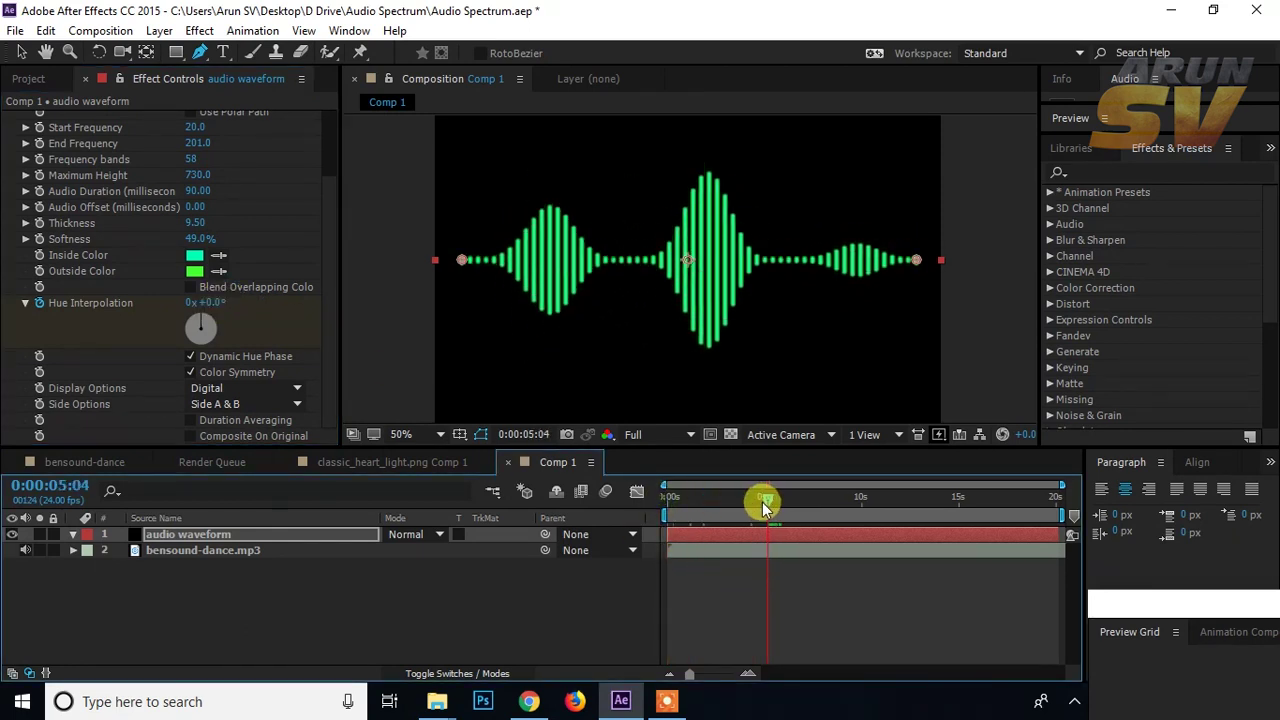
click(188, 304)
text(2)
key(Return)
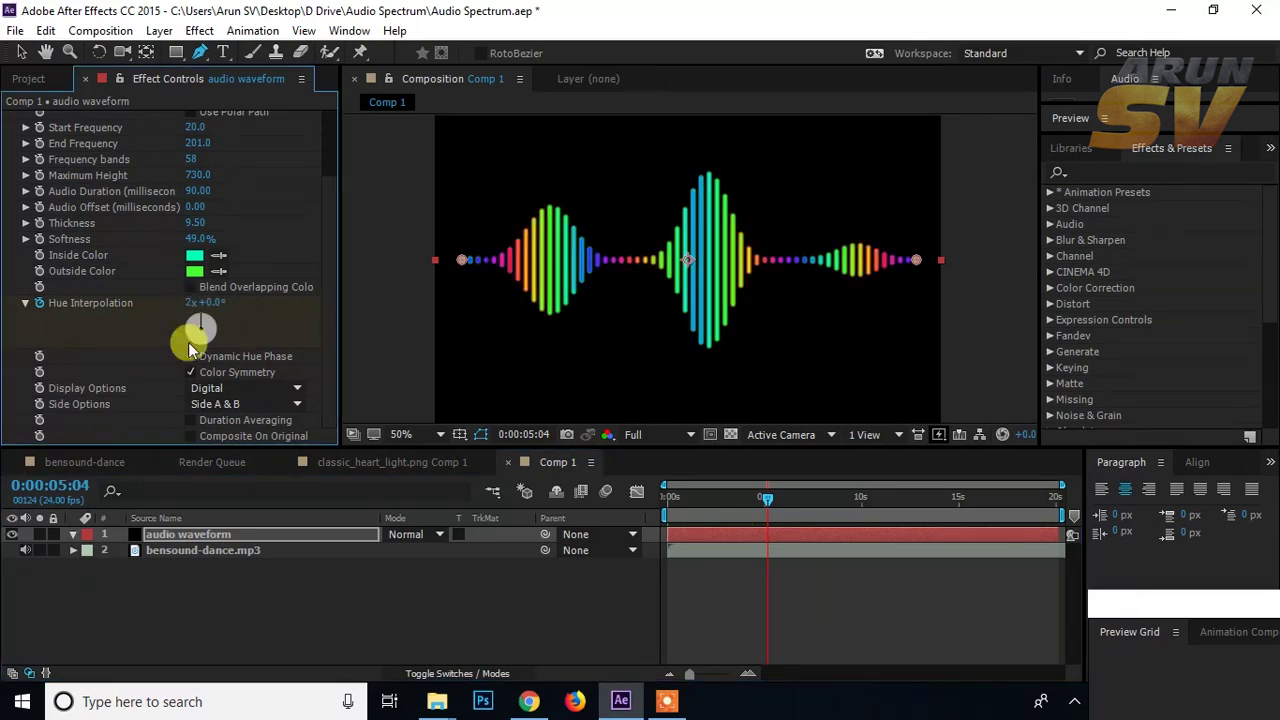
Step: End the work area at 0:00:05:04, preview, and toggle the Hue Interpolation stopwatch on and off
key(n)
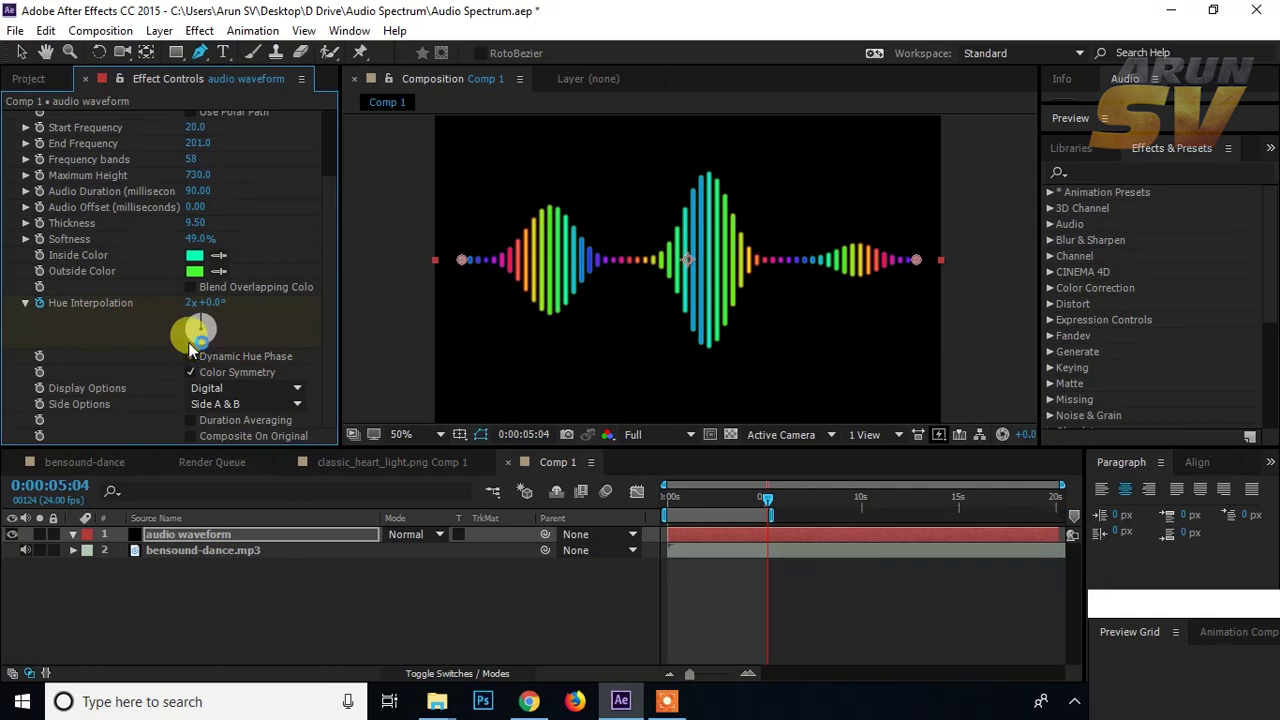
key(space)
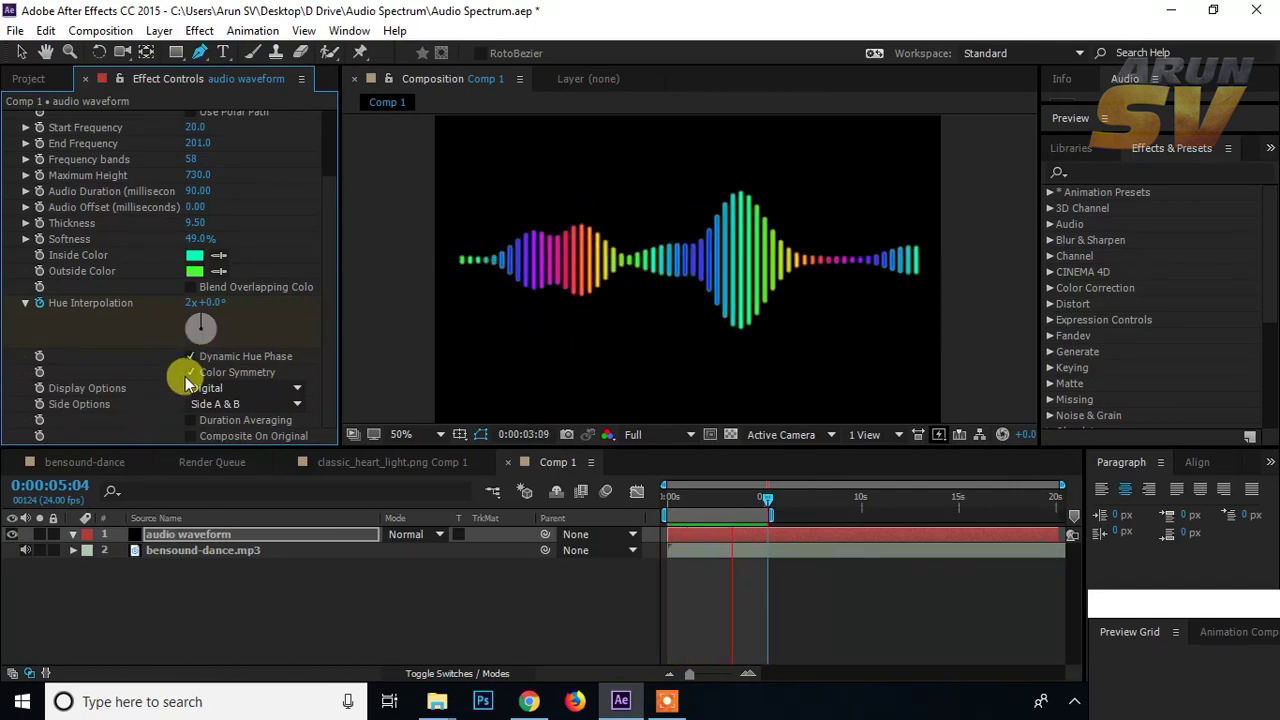
click(707, 500)
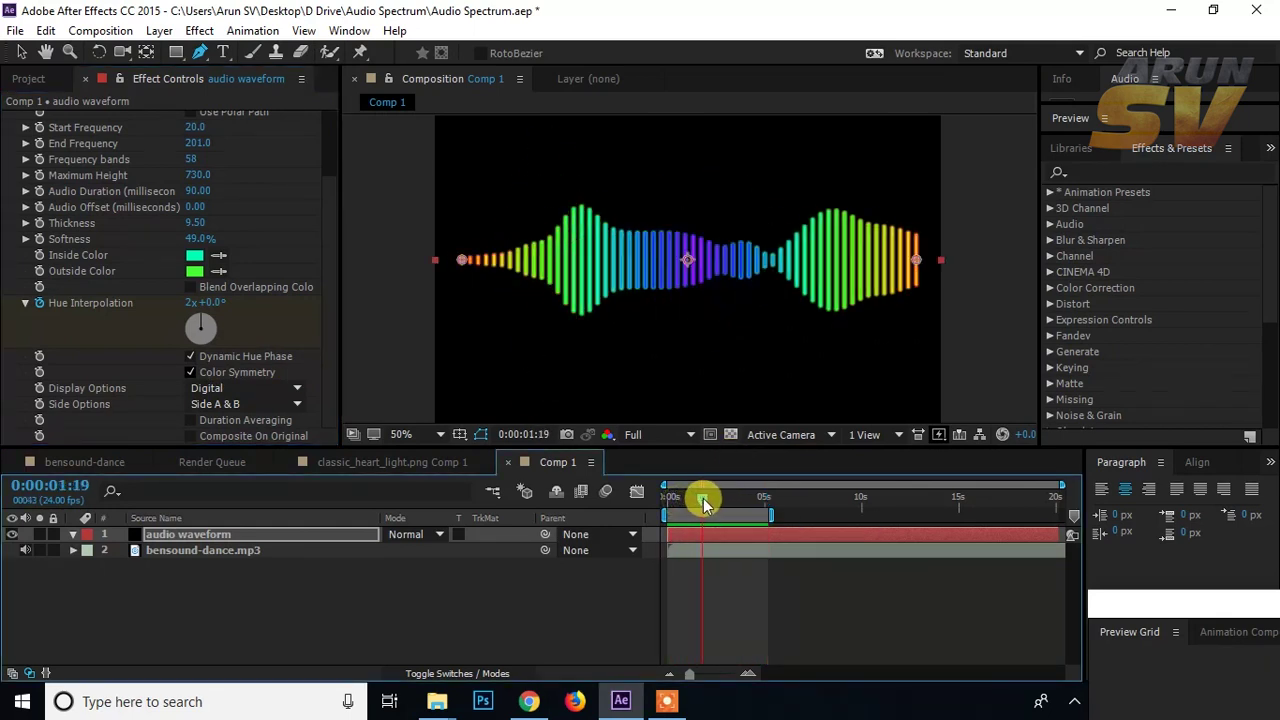
drag(707, 500, 718, 497)
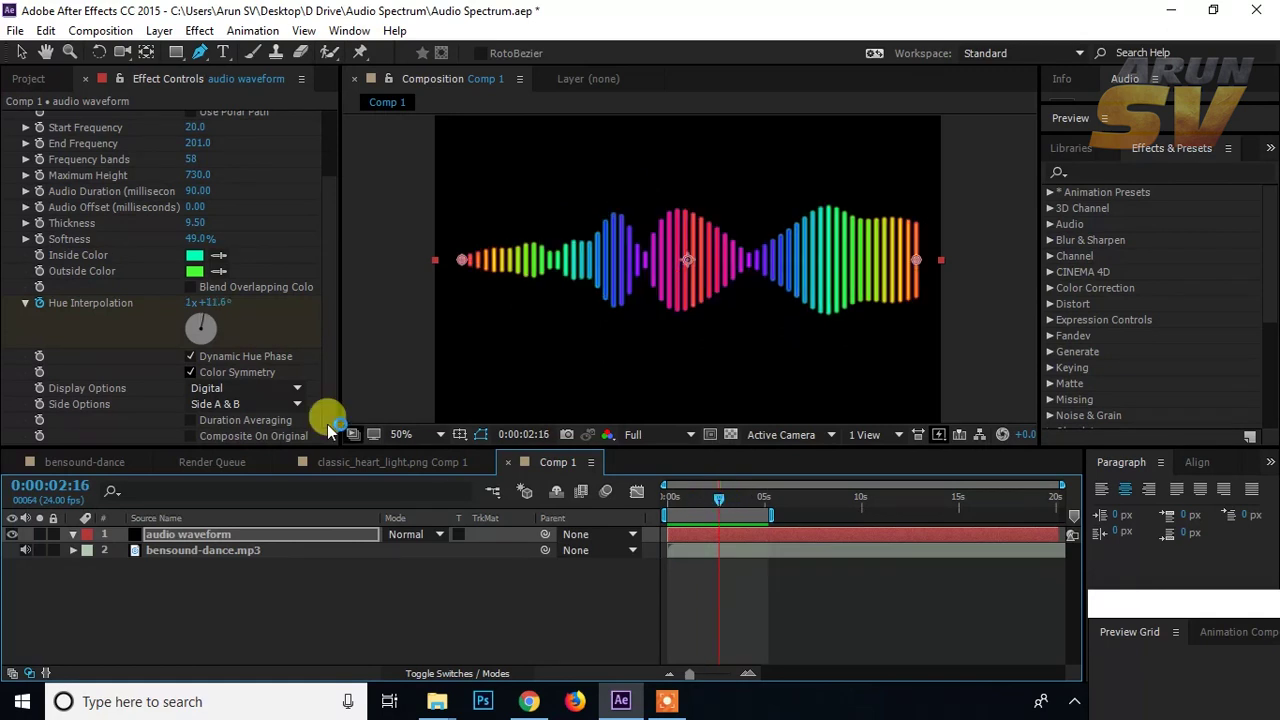
click(39, 303)
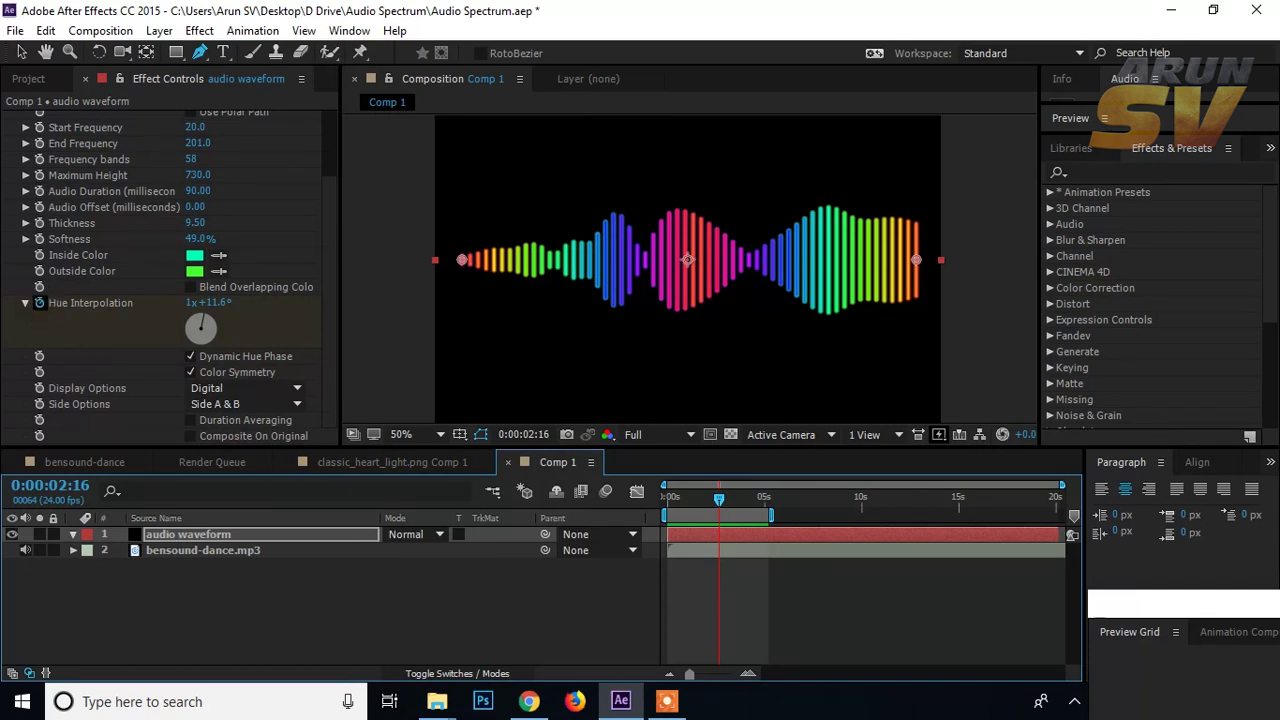
click(39, 303)
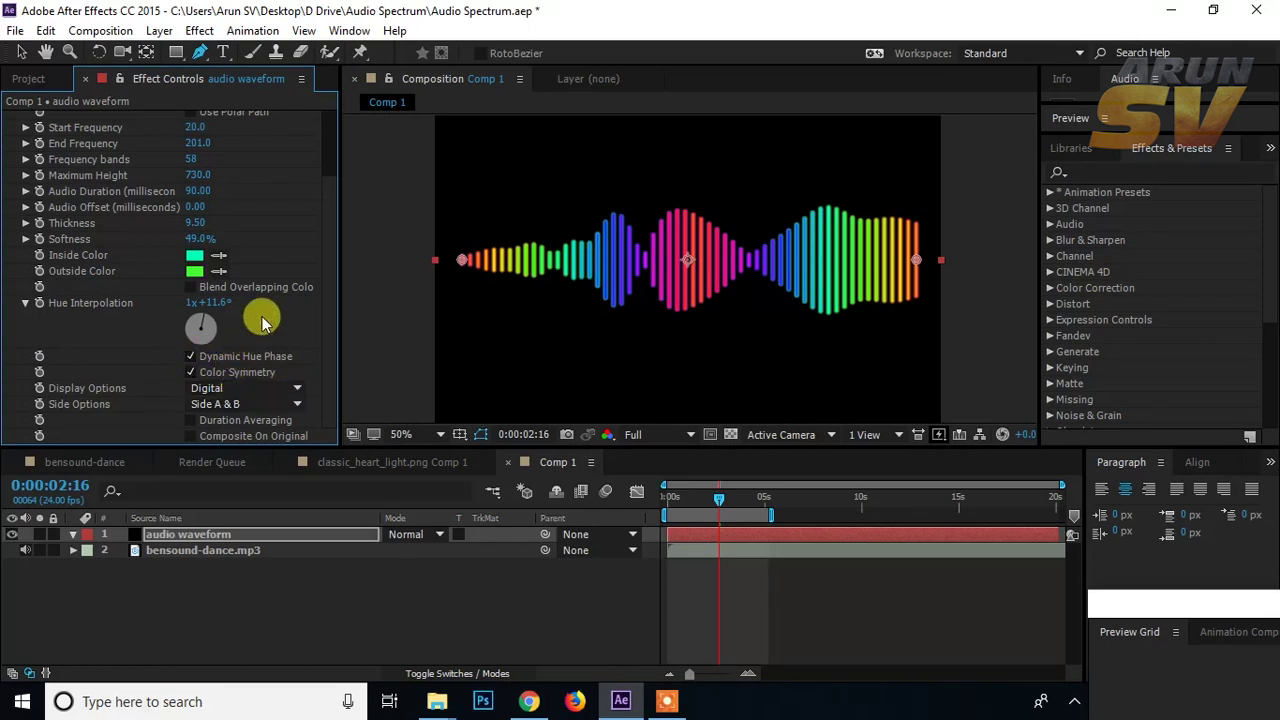
Step: Toggle Dynamic Hue Phase and Color Symmetry, comparing colours around 0:00:02:19
click(191, 357)
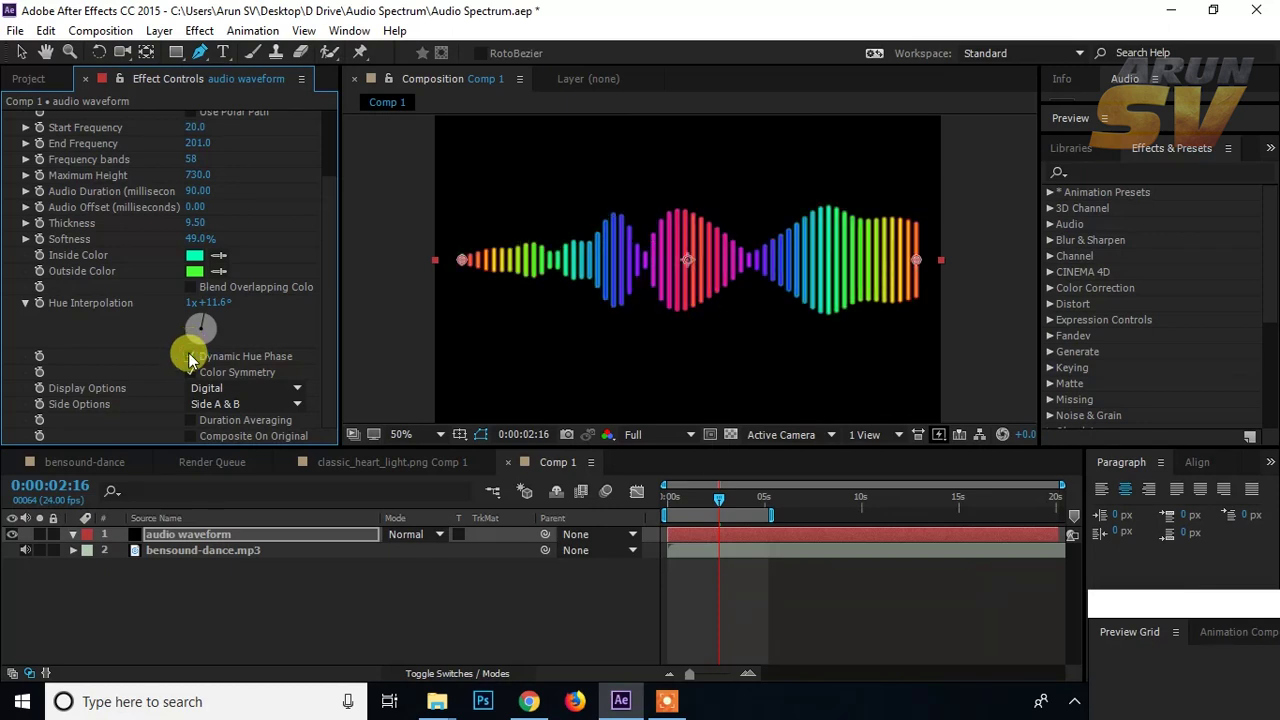
click(191, 372)
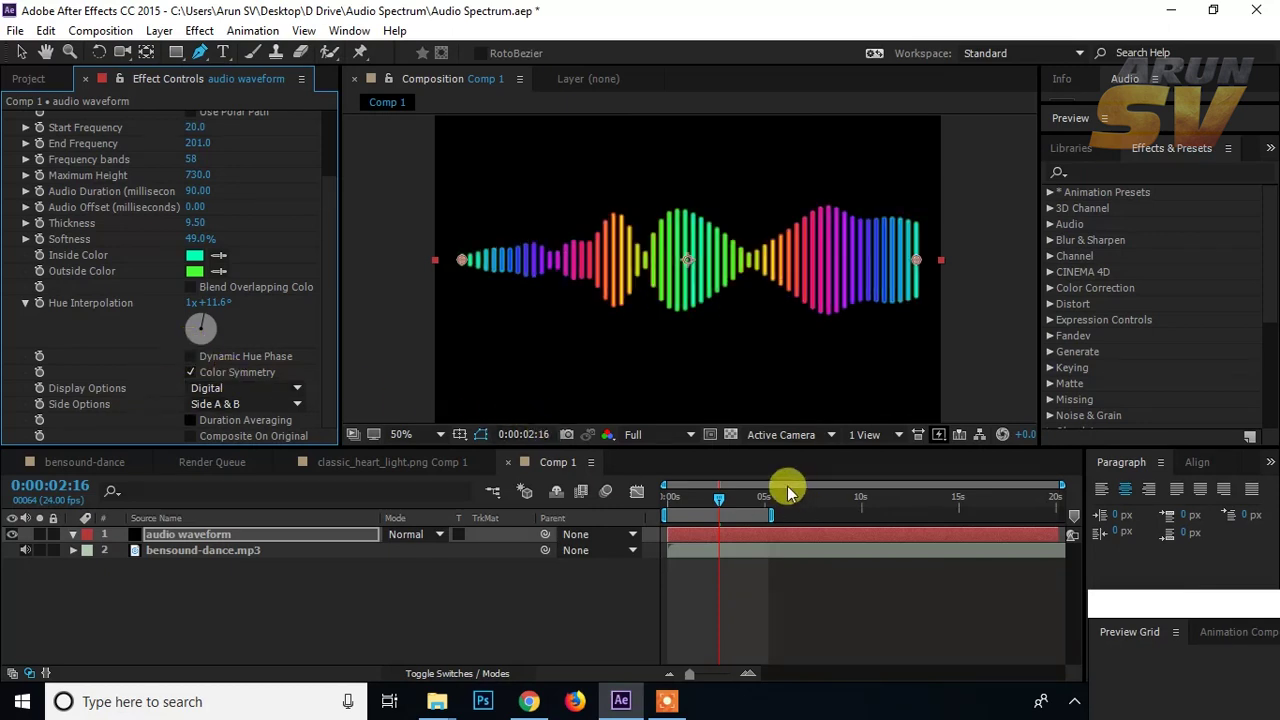
drag(720, 497, 722, 497)
click(191, 356)
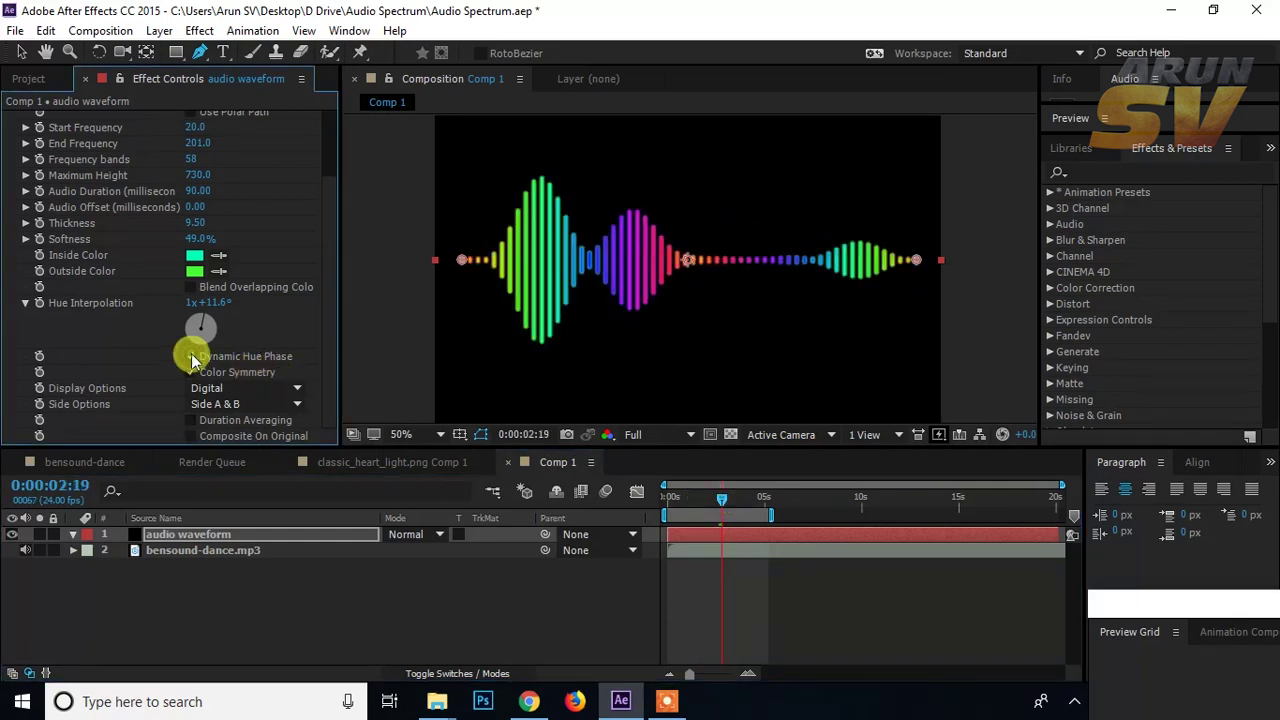
click(191, 356)
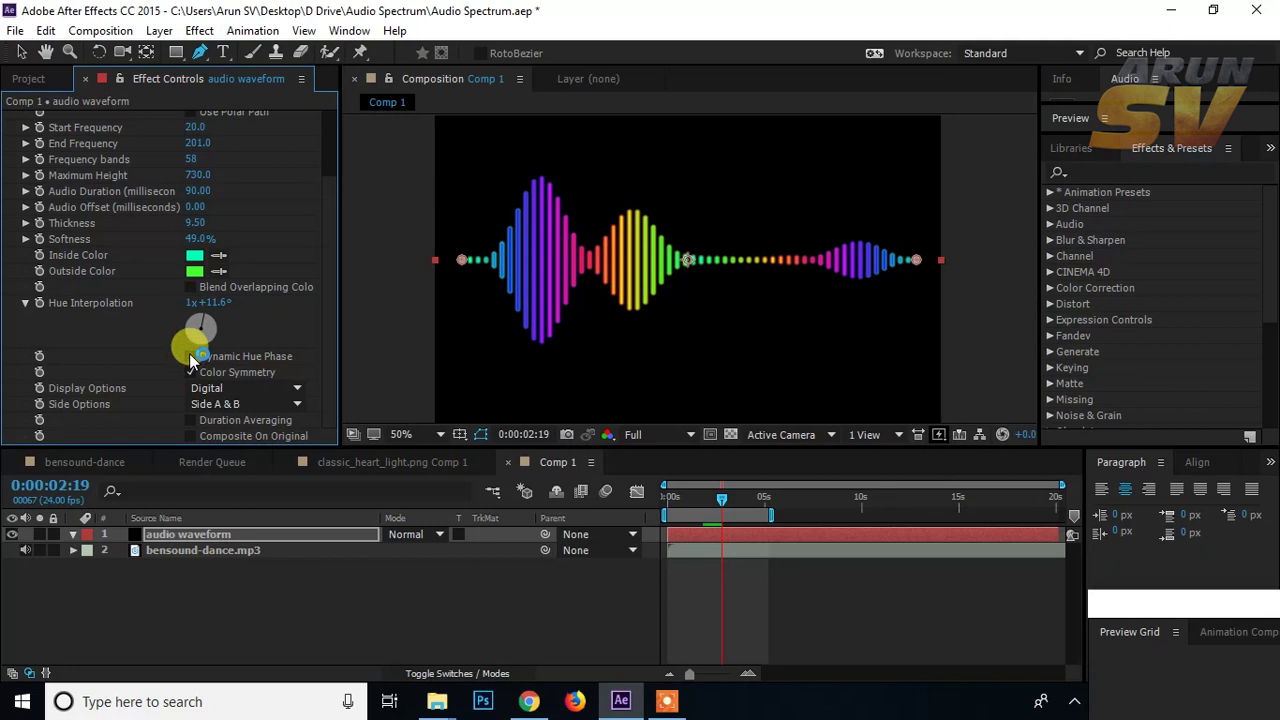
click(191, 356)
click(191, 356)
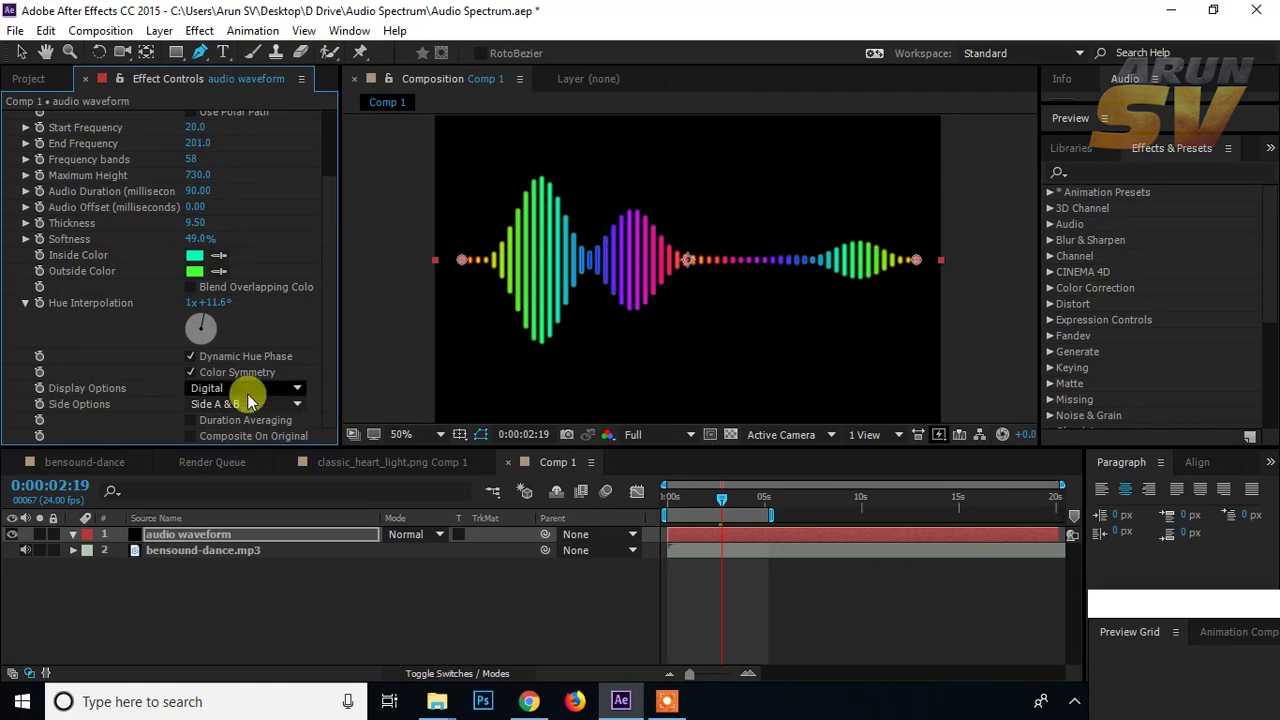
Step: Leave Dynamic Hue Phase and Color Symmetry both on and open the Display Options list
click(192, 358)
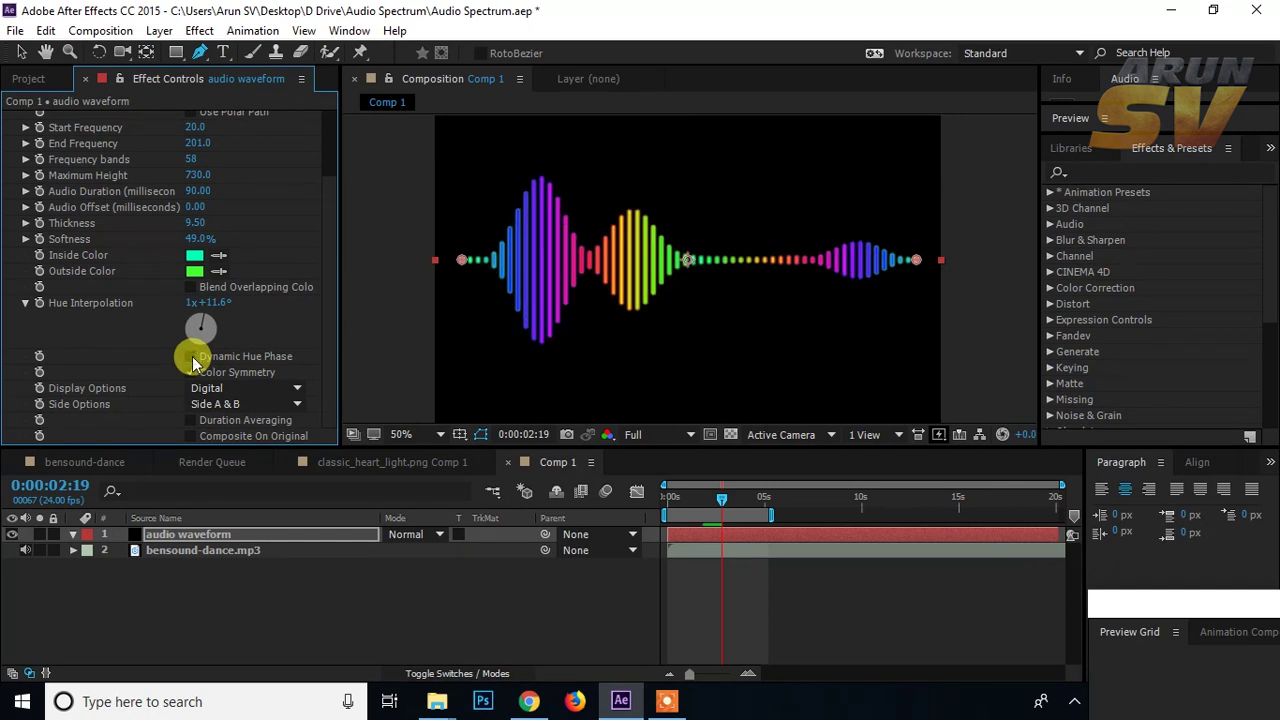
click(192, 366)
click(189, 362)
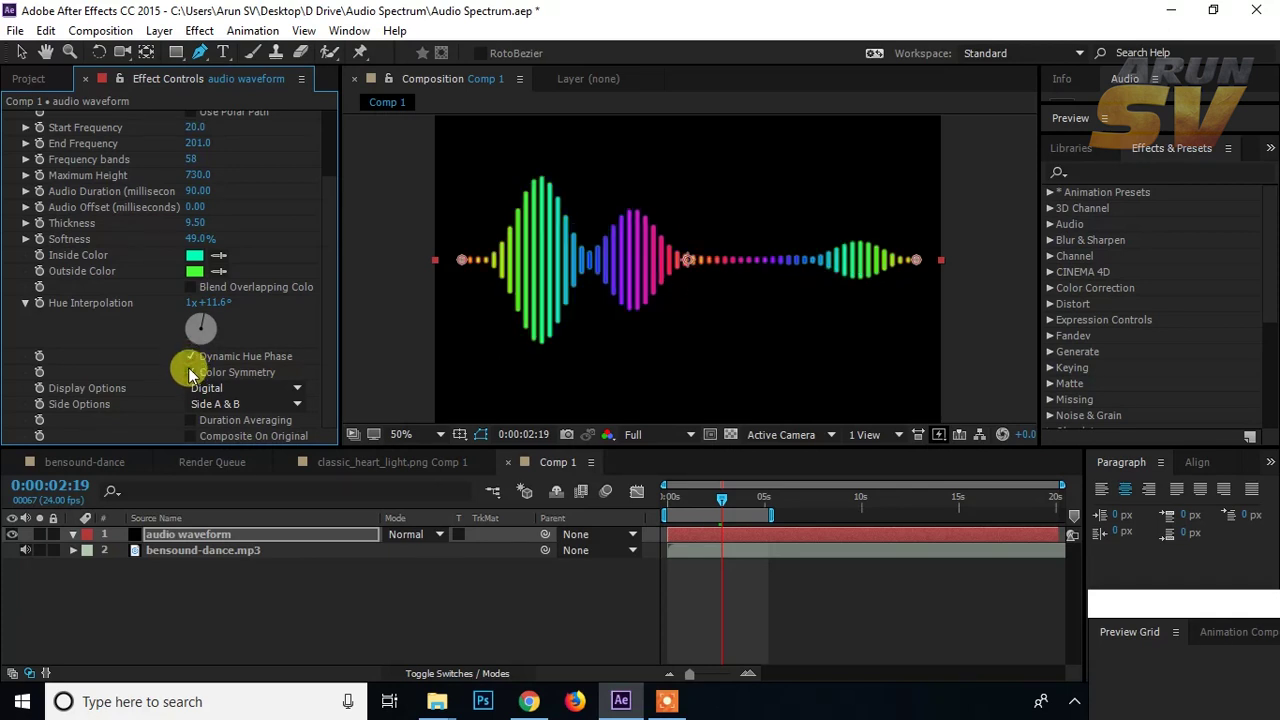
click(190, 370)
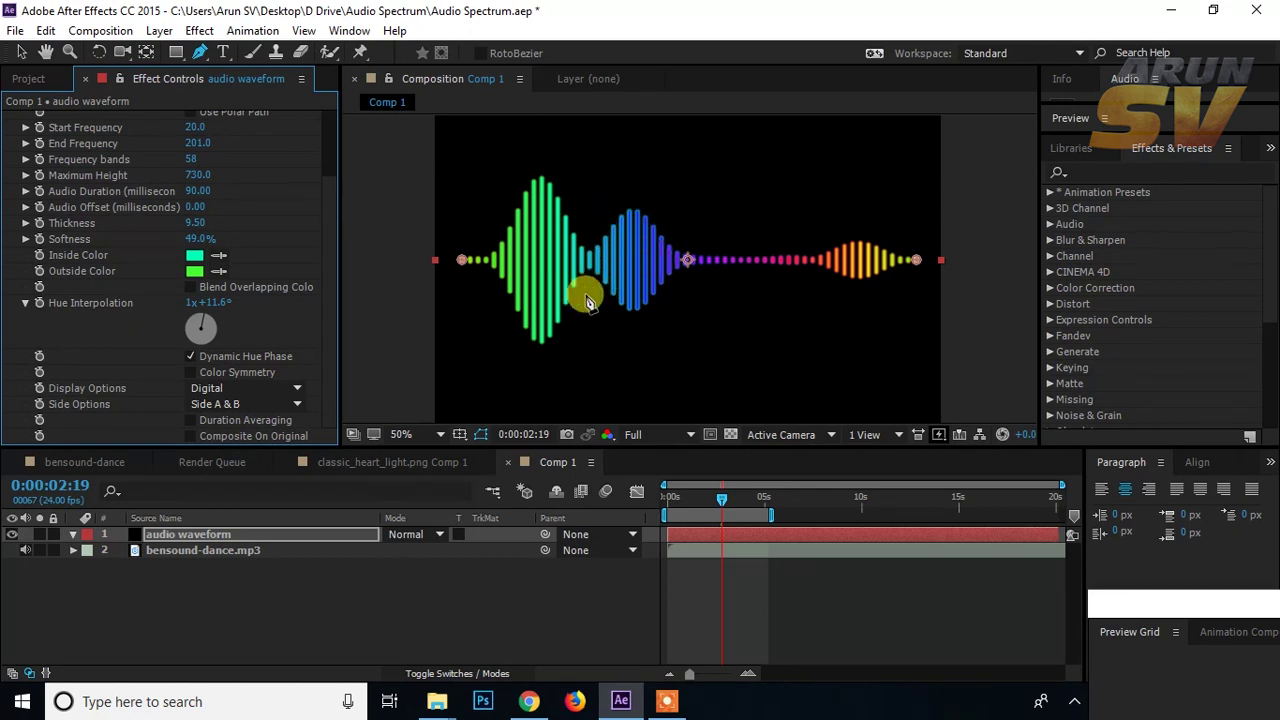
click(172, 372)
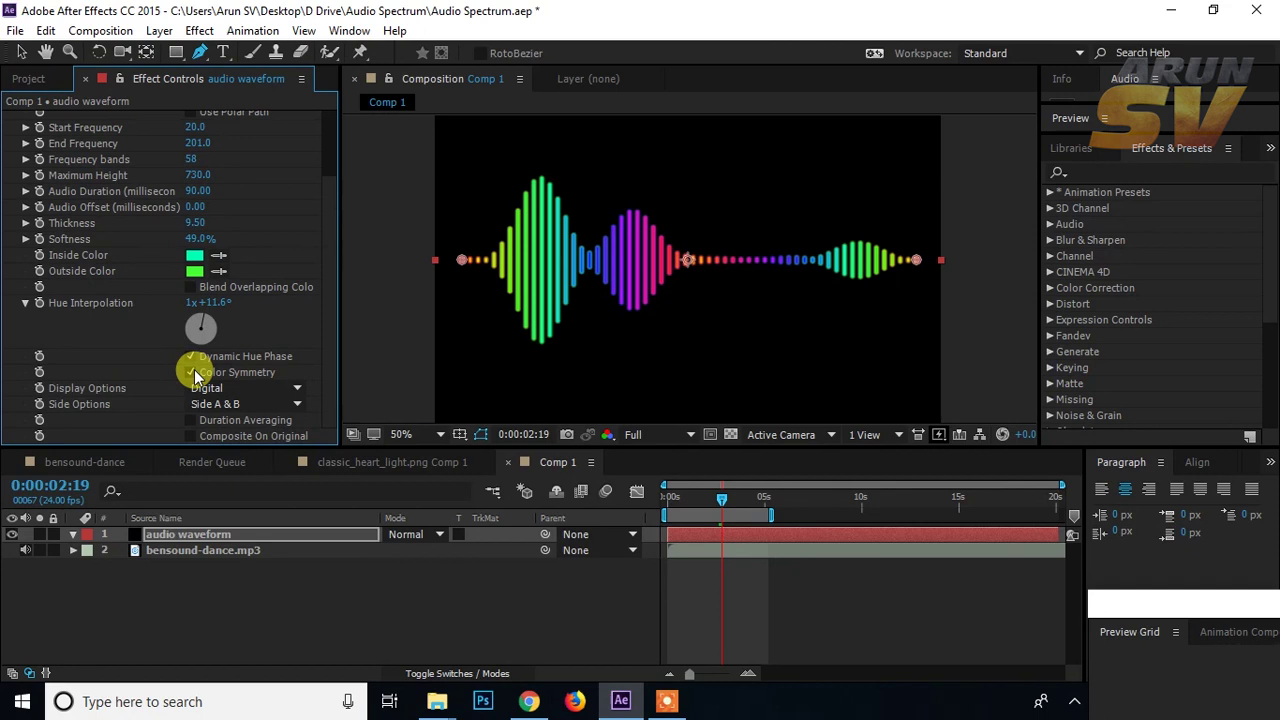
click(249, 390)
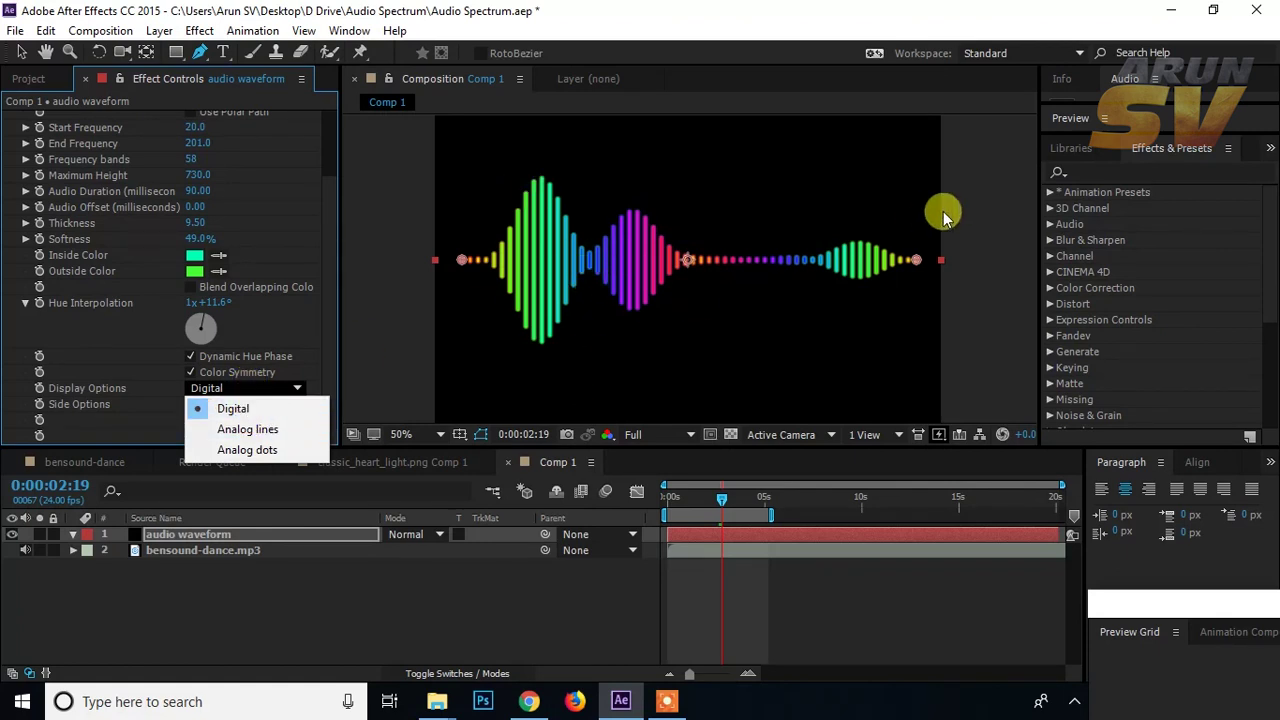
Step: Switch Display Options to Analog lines and preview from the start
click(235, 432)
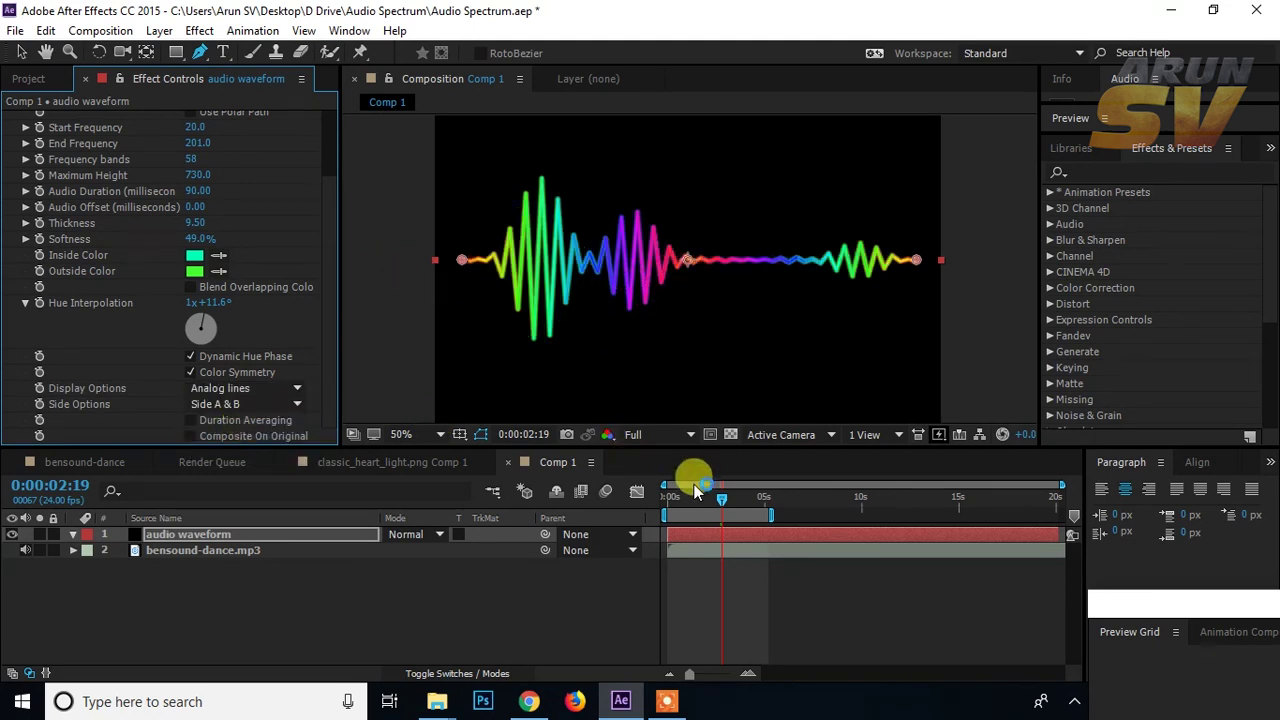
drag(705, 500, 670, 502)
key(space)
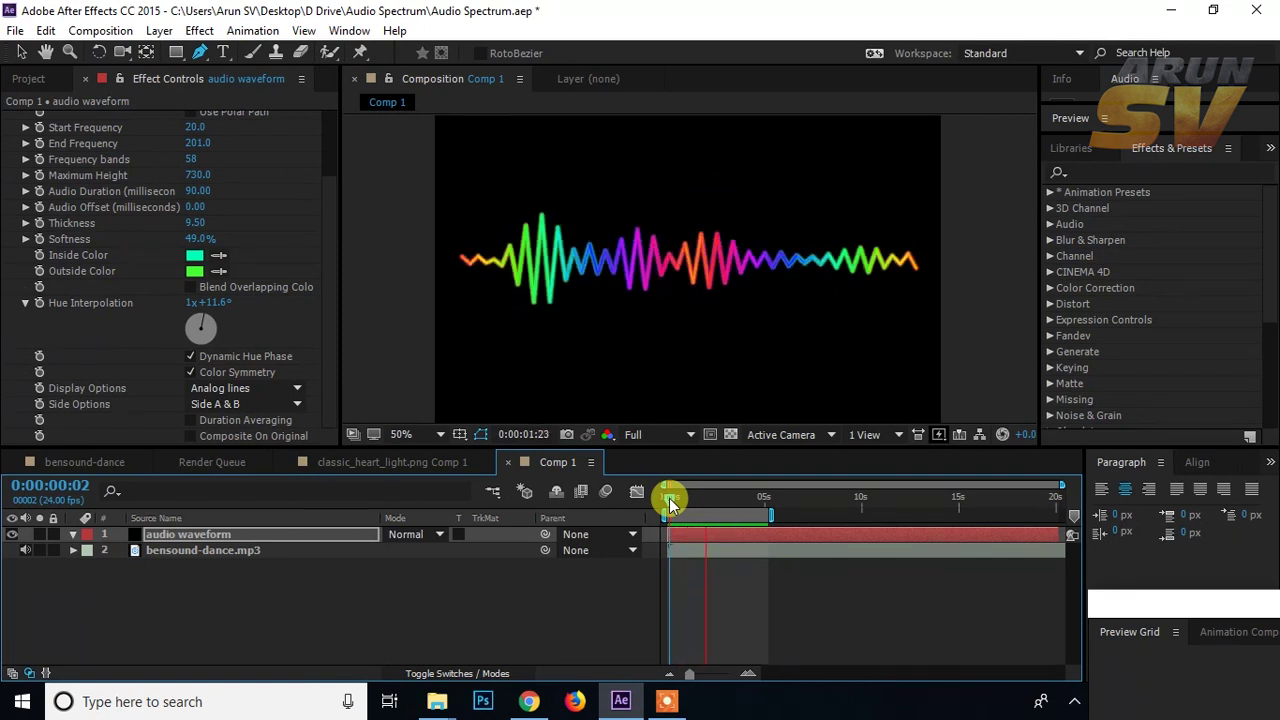
drag(669, 498, 703, 507)
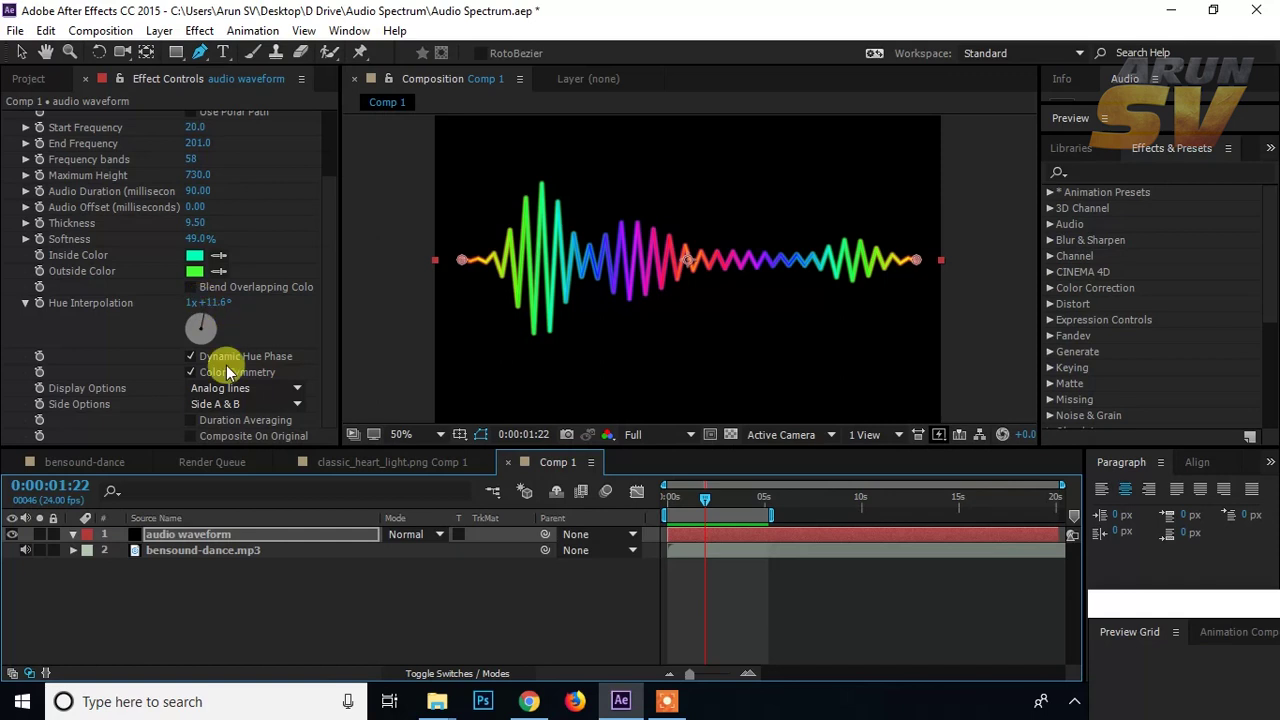
Step: Switch Display Options to Analog dots and inspect them around 0:00:01:20
click(247, 388)
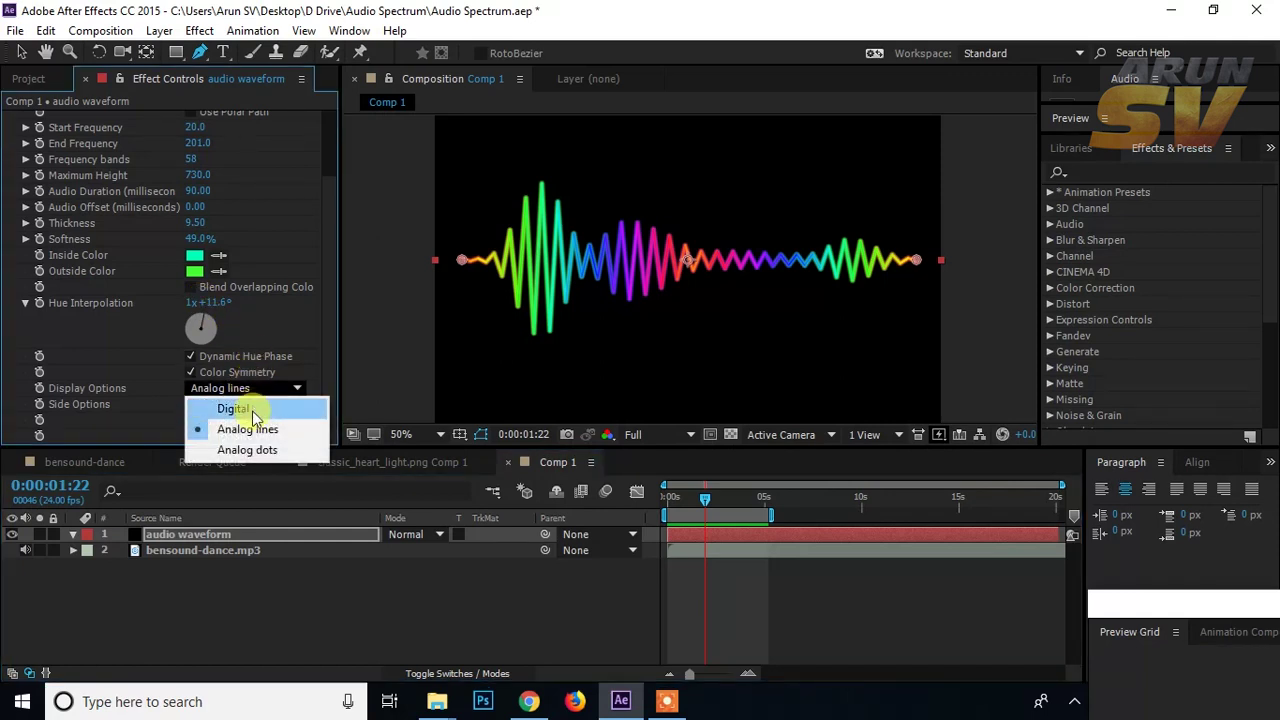
click(247, 450)
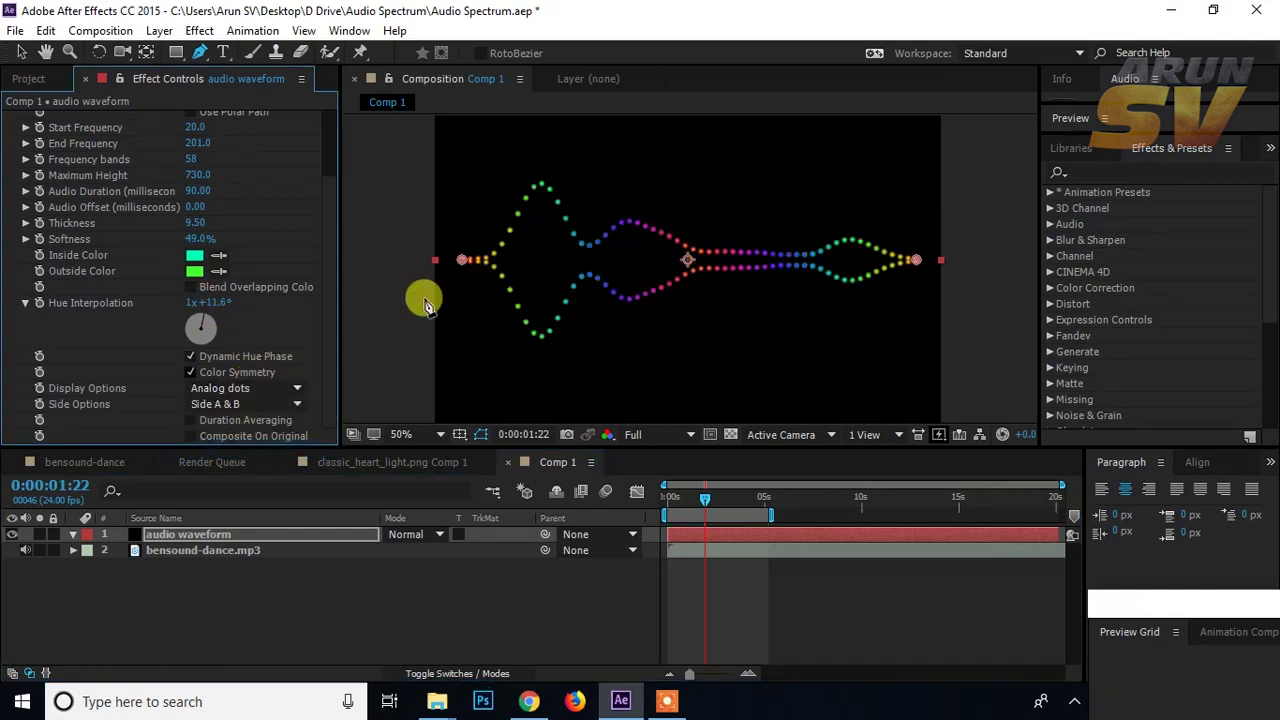
mouse_move(705, 498)
mouse_down()
mouse_move(676, 503)
mouse_move(697, 502)
mouse_up()
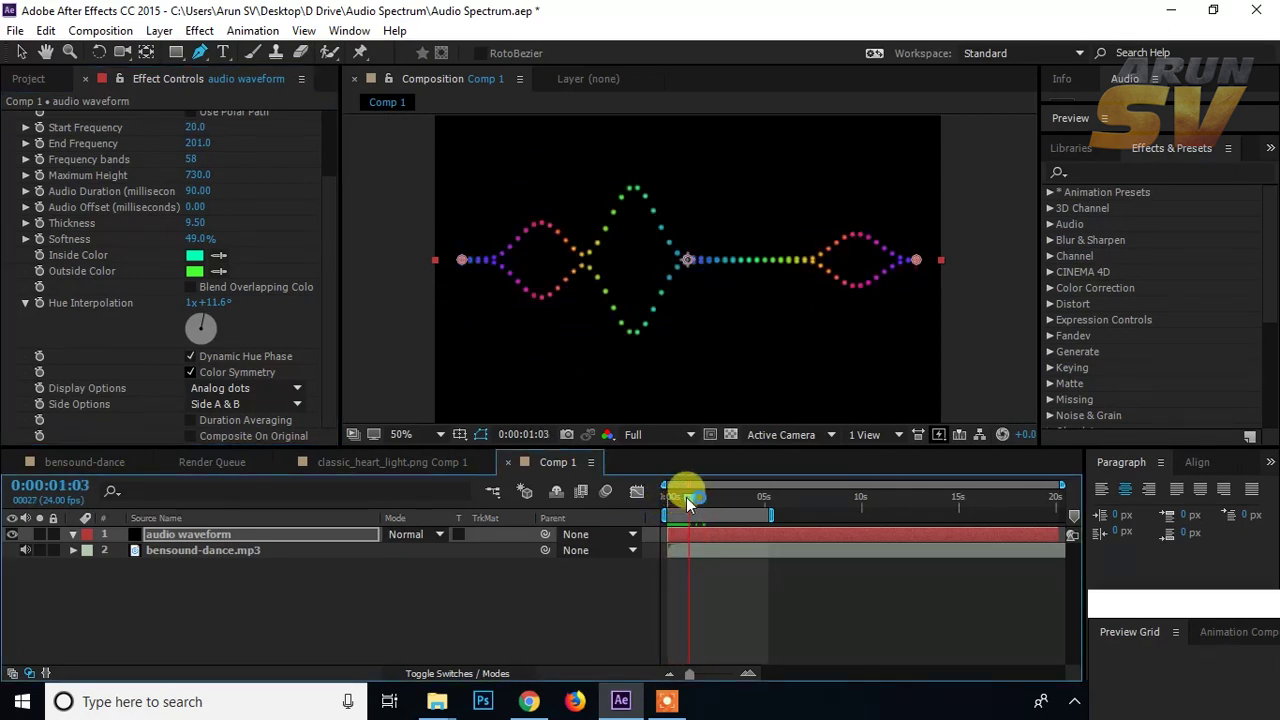
drag(697, 502, 703, 502)
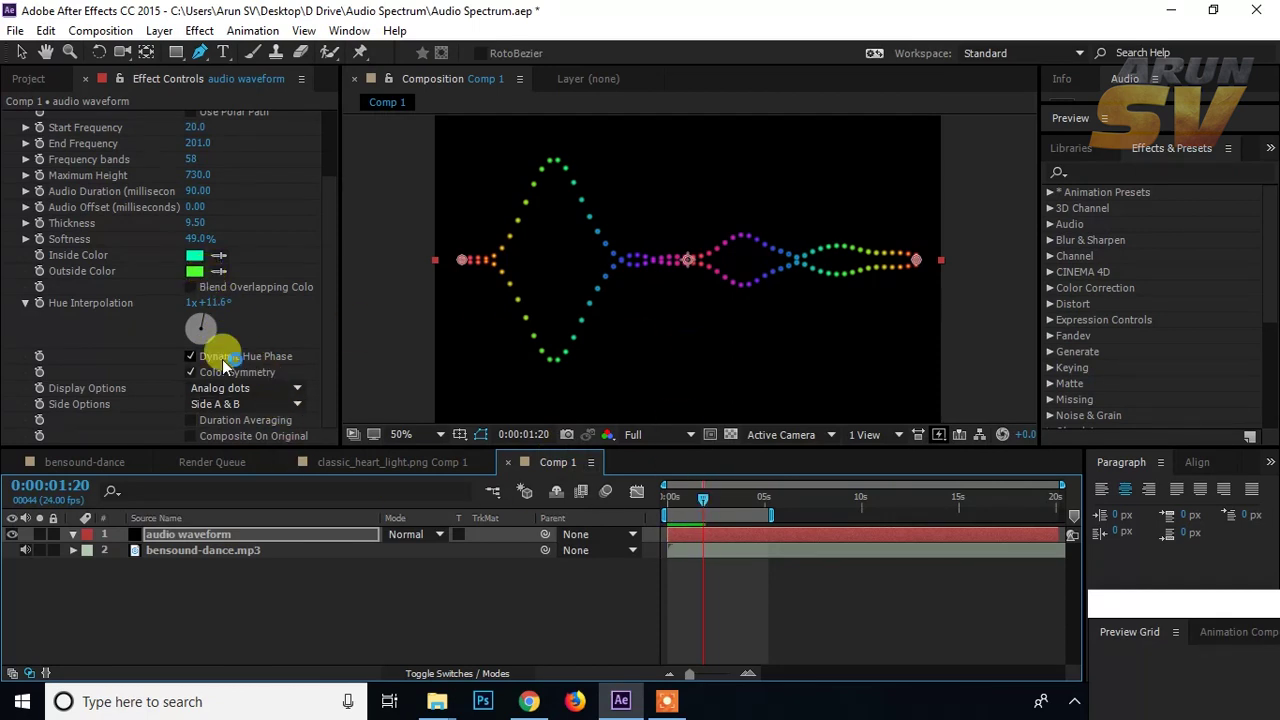
Step: Set Display Options back to Digital bars
scroll(204, 290, up, 3)
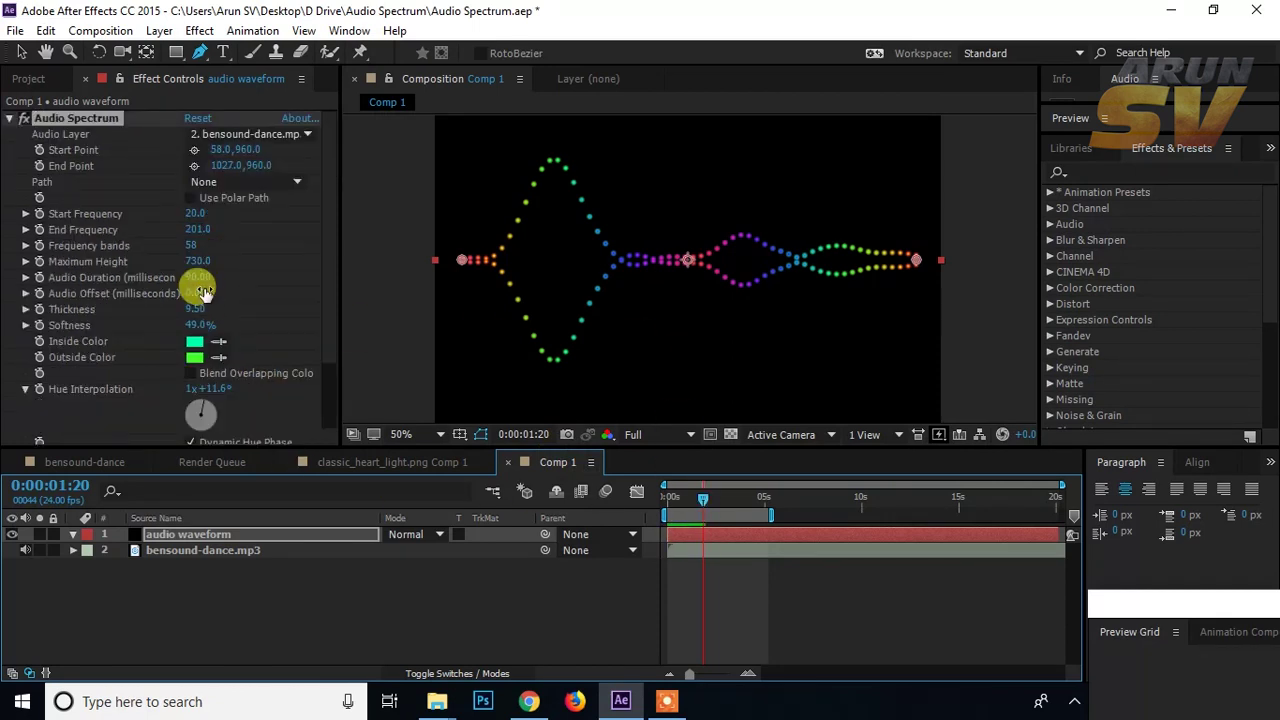
scroll(204, 291, down, 3)
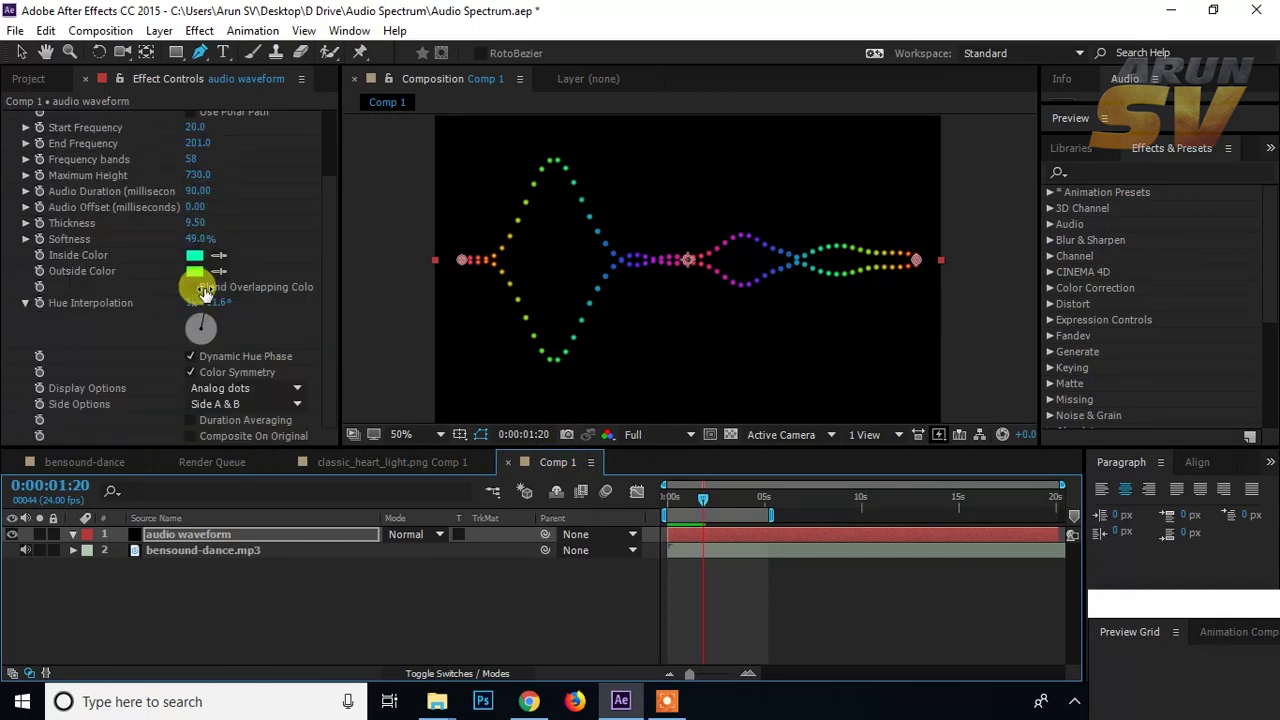
click(236, 389)
click(240, 408)
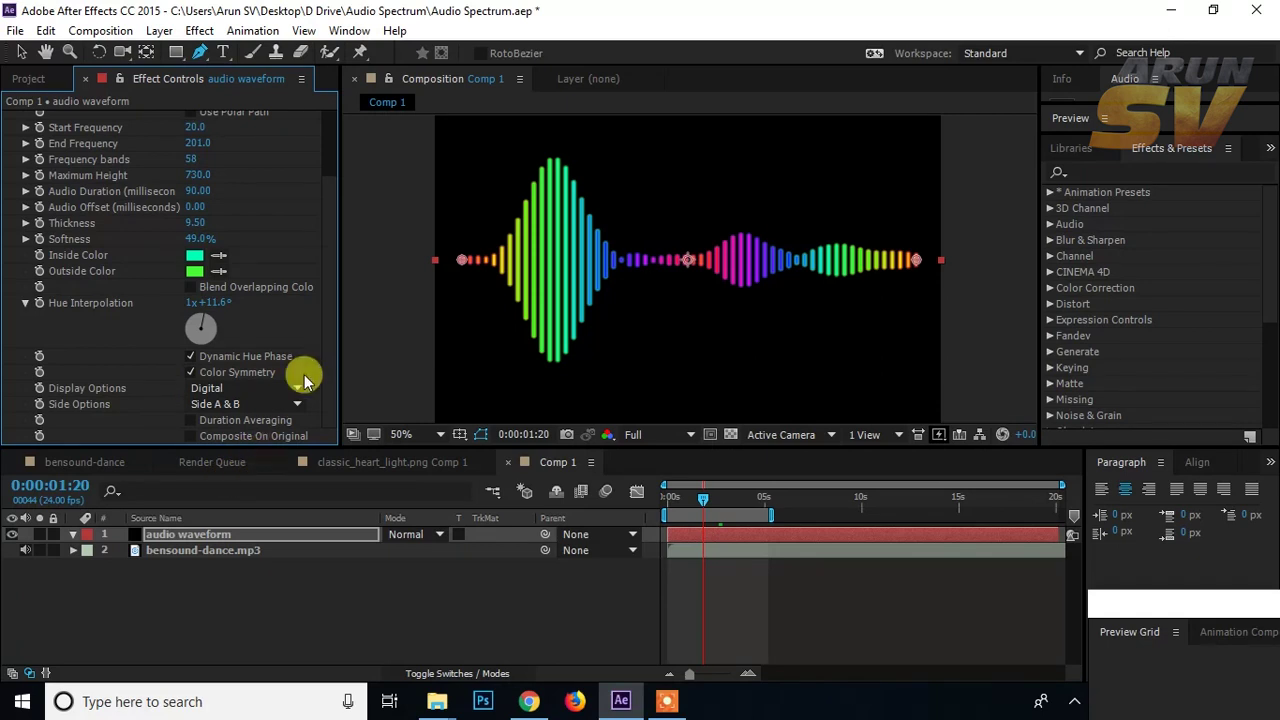
Step: Show bars on Side A only and inspect them around 1 second
click(229, 405)
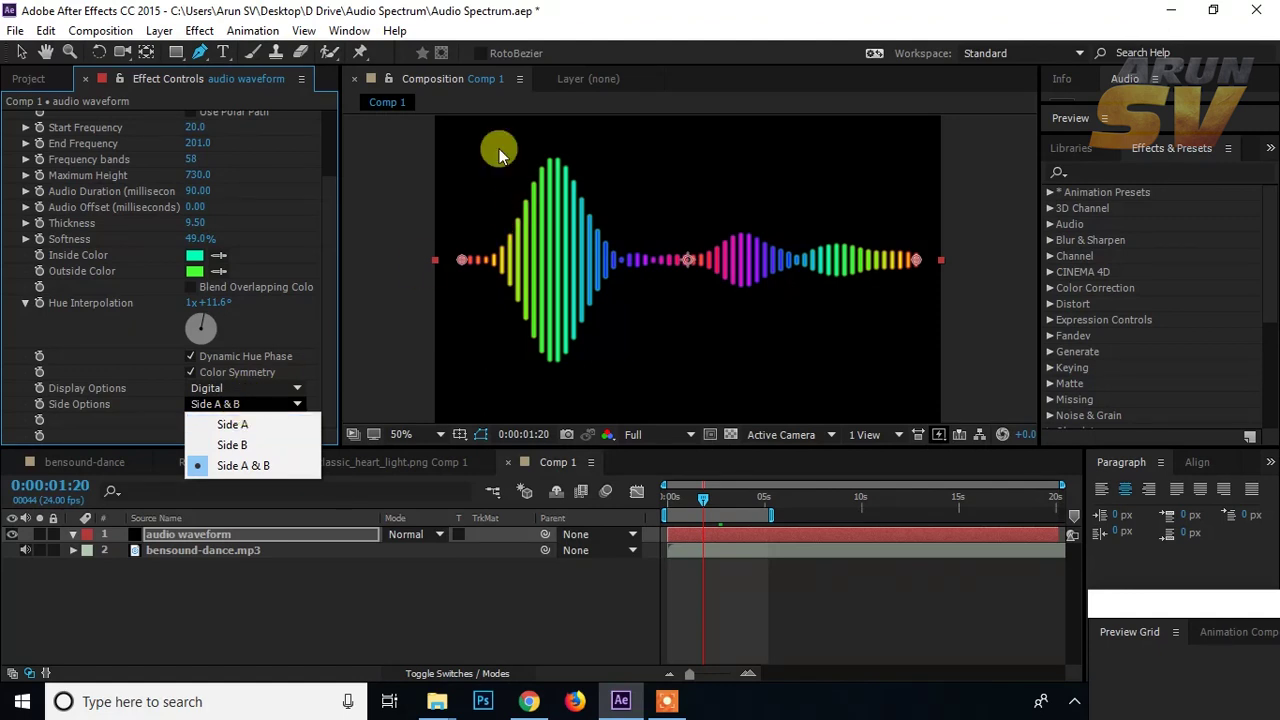
click(230, 428)
click(230, 428)
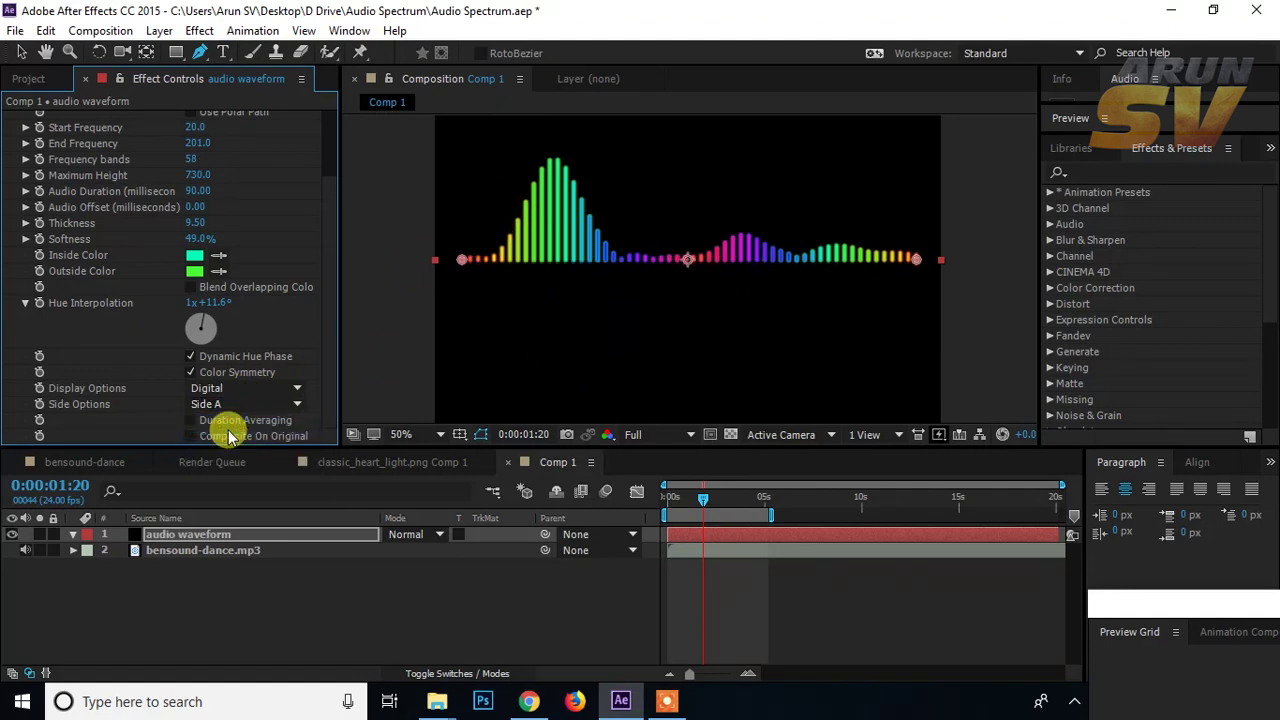
drag(703, 503, 695, 507)
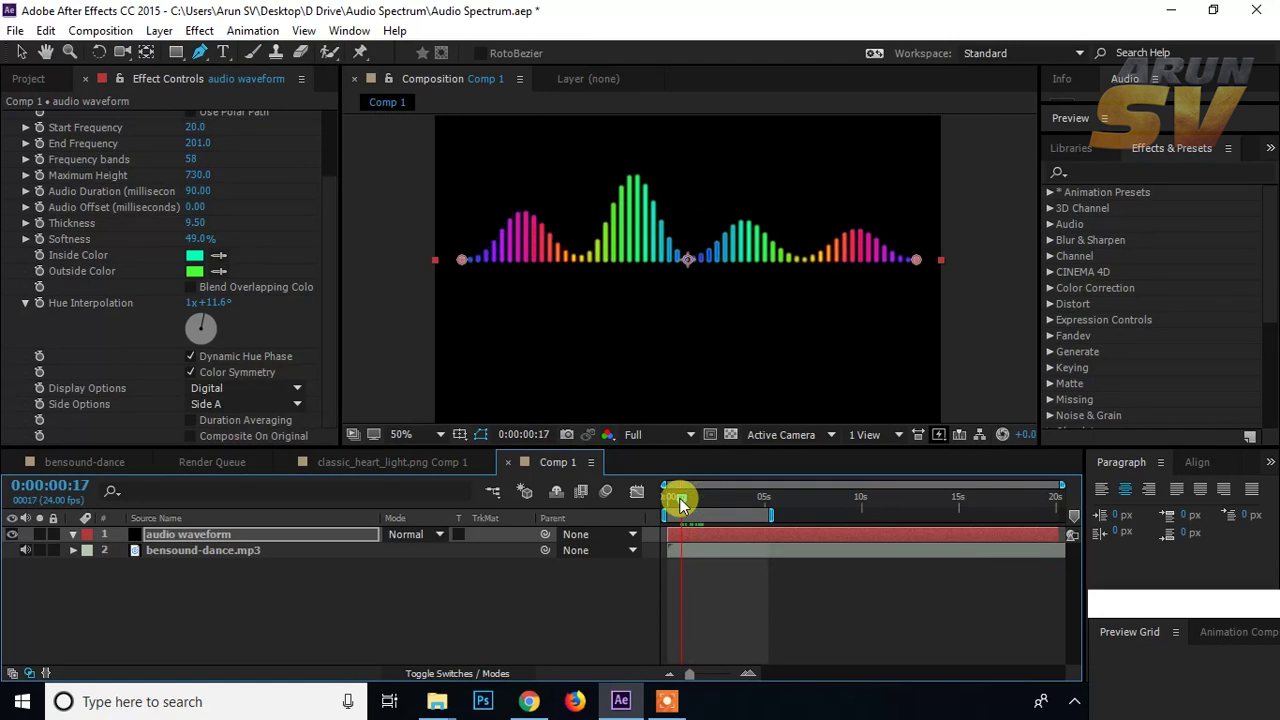
Step: Try Side B, then set Side Options back to Side A & B
click(285, 405)
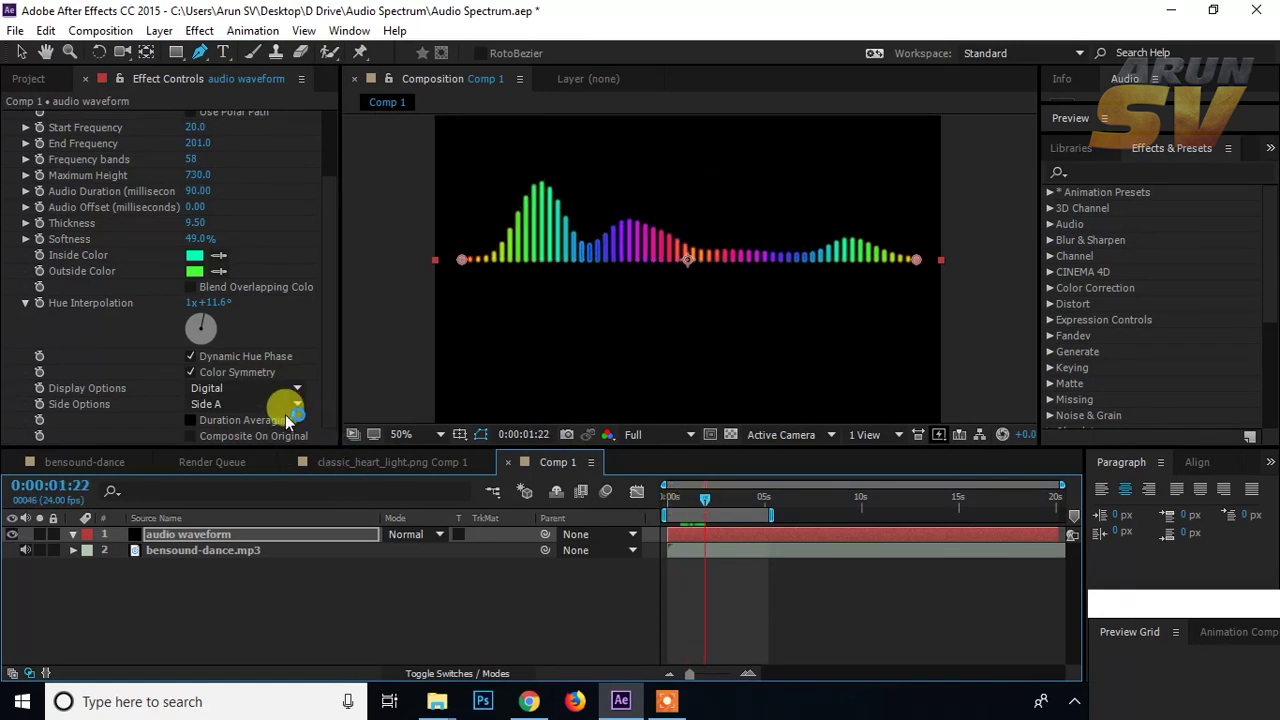
click(258, 442)
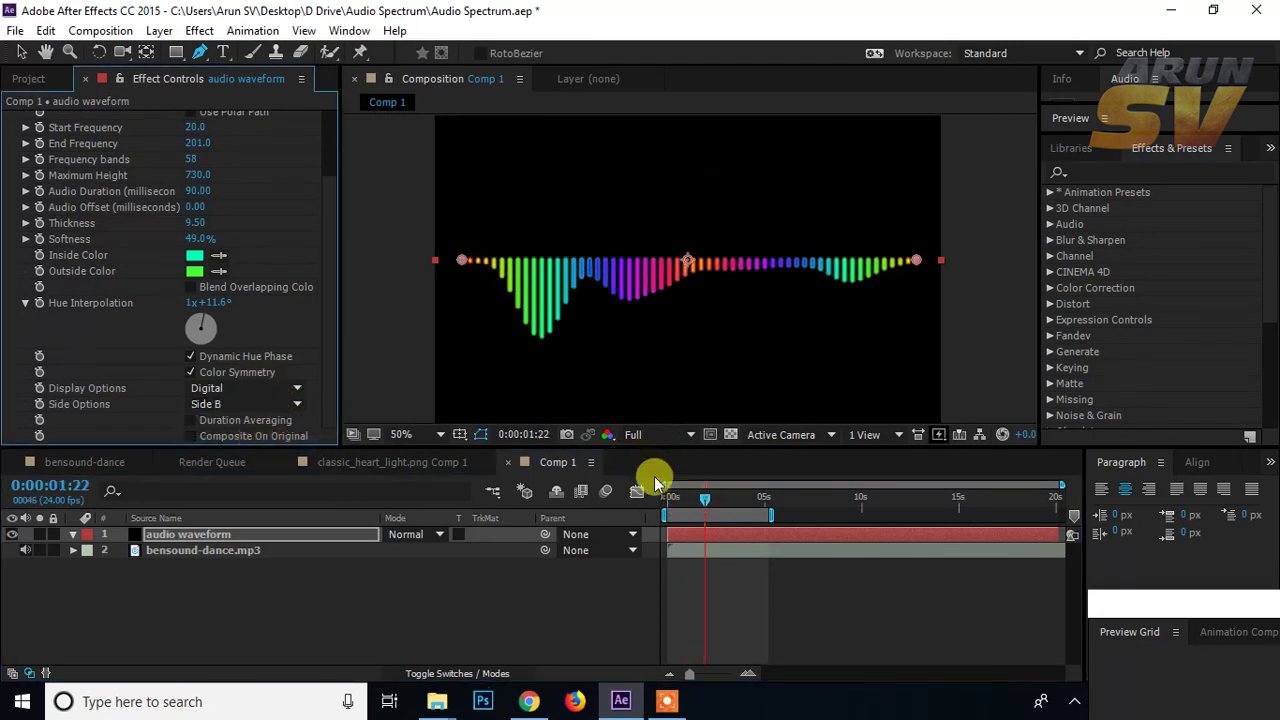
mouse_move(705, 500)
mouse_down()
mouse_move(673, 506)
mouse_move(713, 508)
mouse_up()
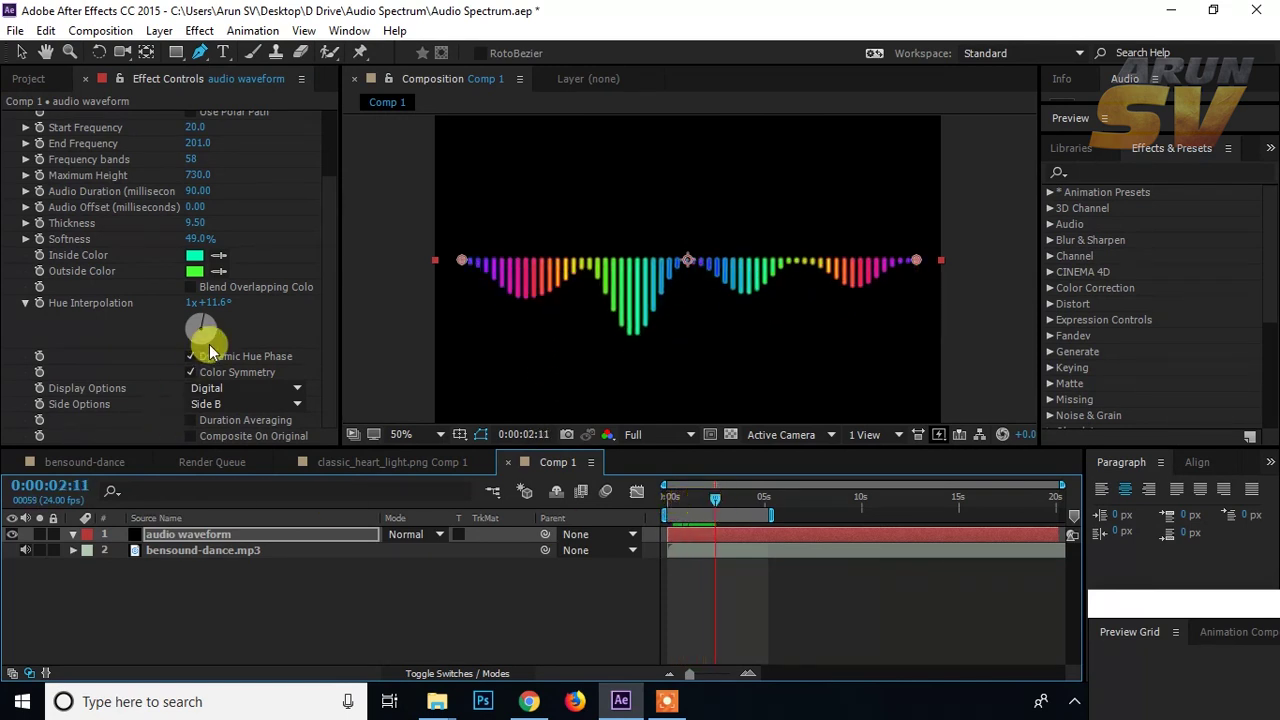
click(243, 403)
click(252, 466)
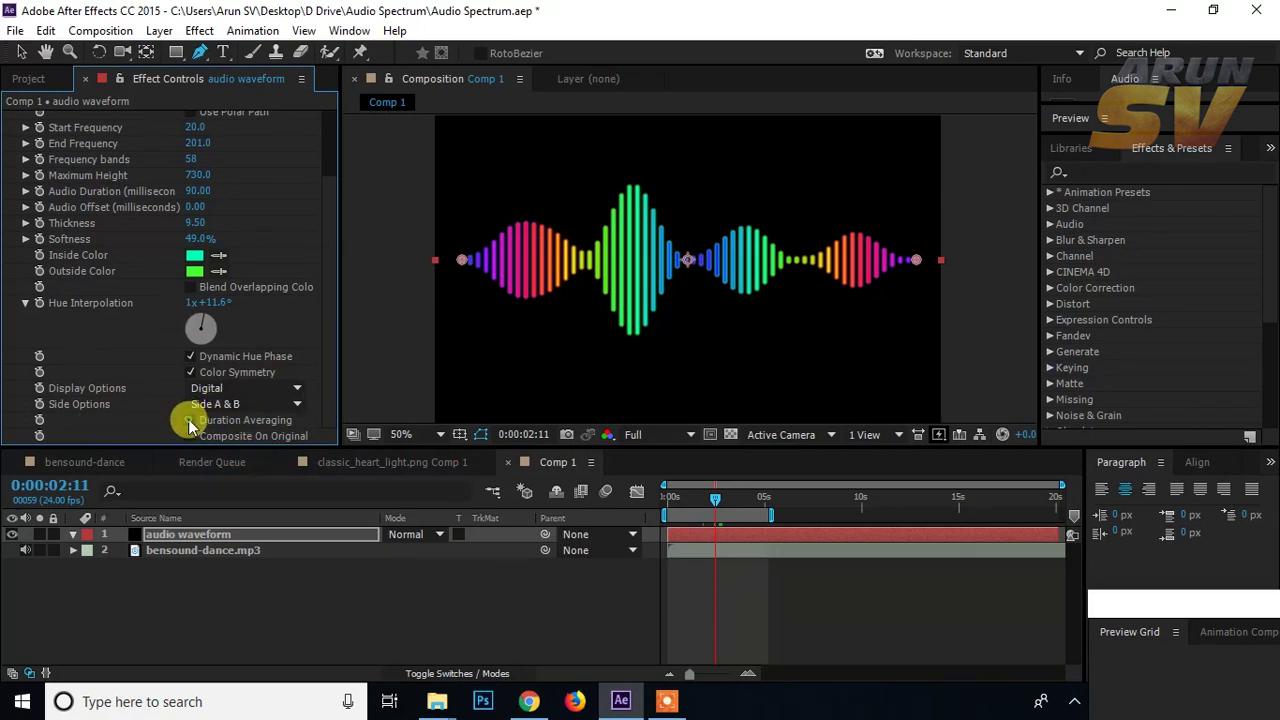
Step: Preview with Duration Averaging on, then turn it off and enable Composite On Original
click(188, 419)
mouse_move(716, 497)
mouse_down()
mouse_move(651, 507)
mouse_move(716, 500)
mouse_up()
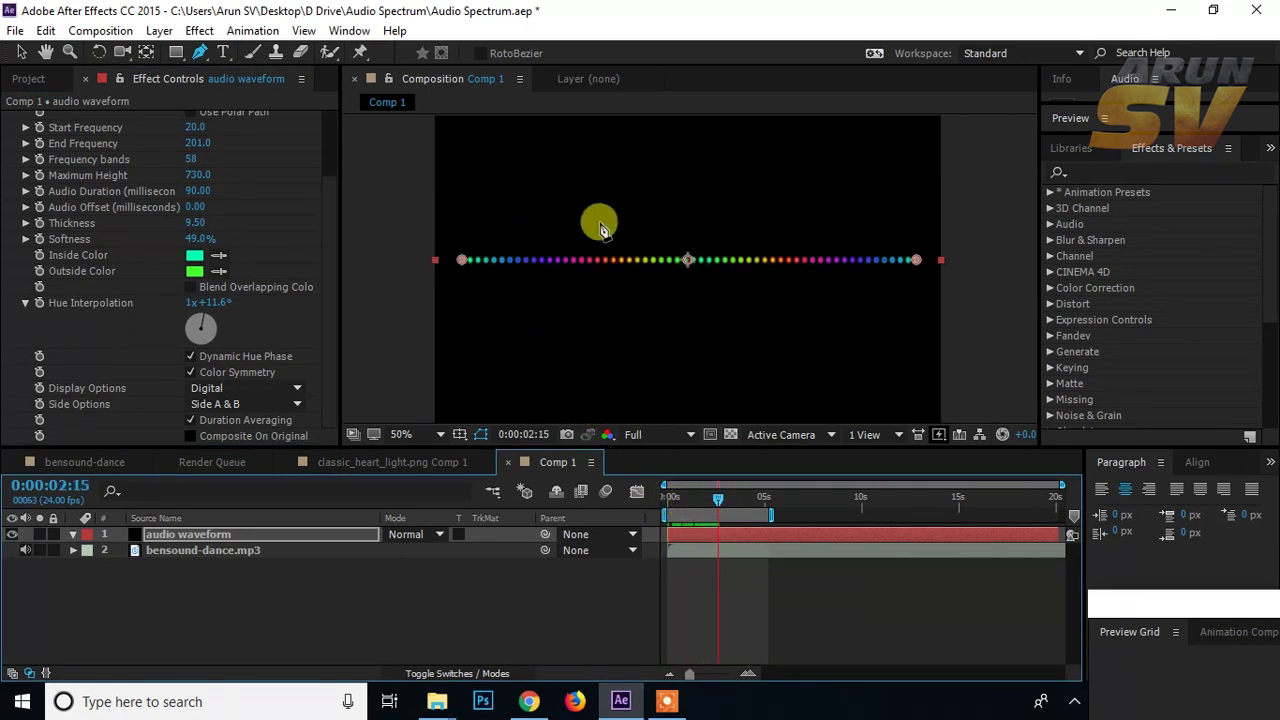
drag(723, 508, 667, 509)
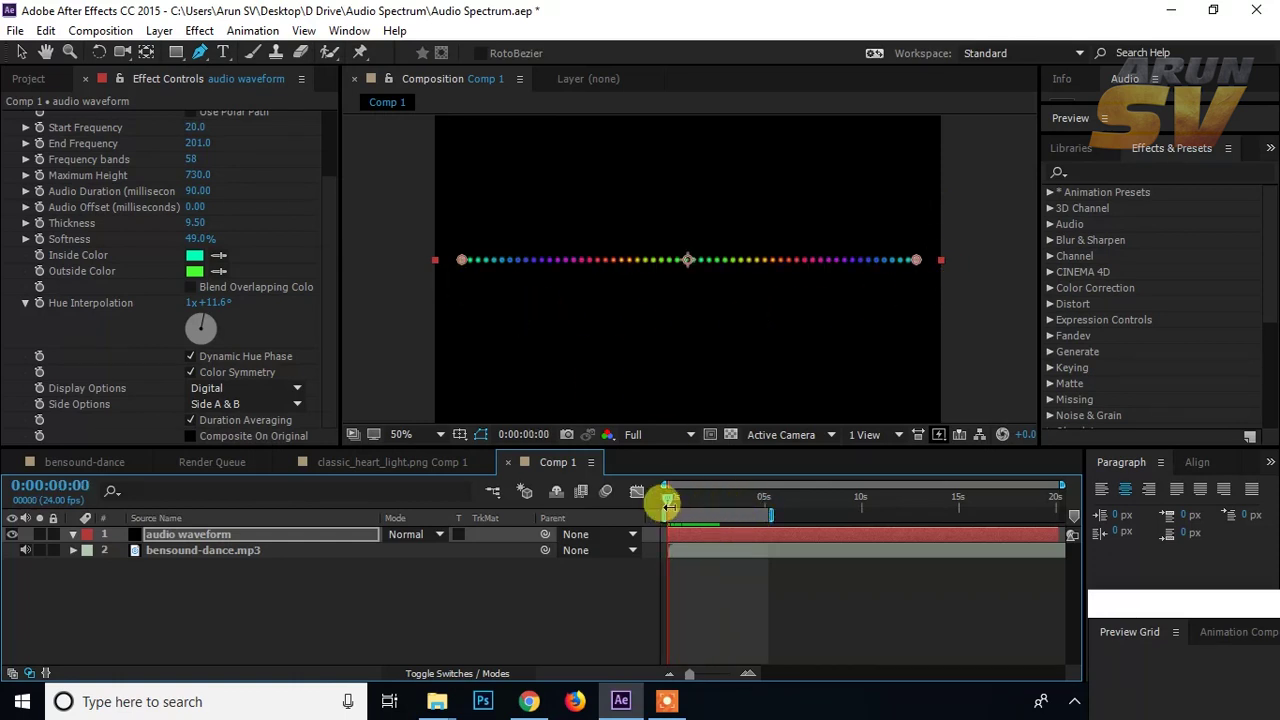
key(space)
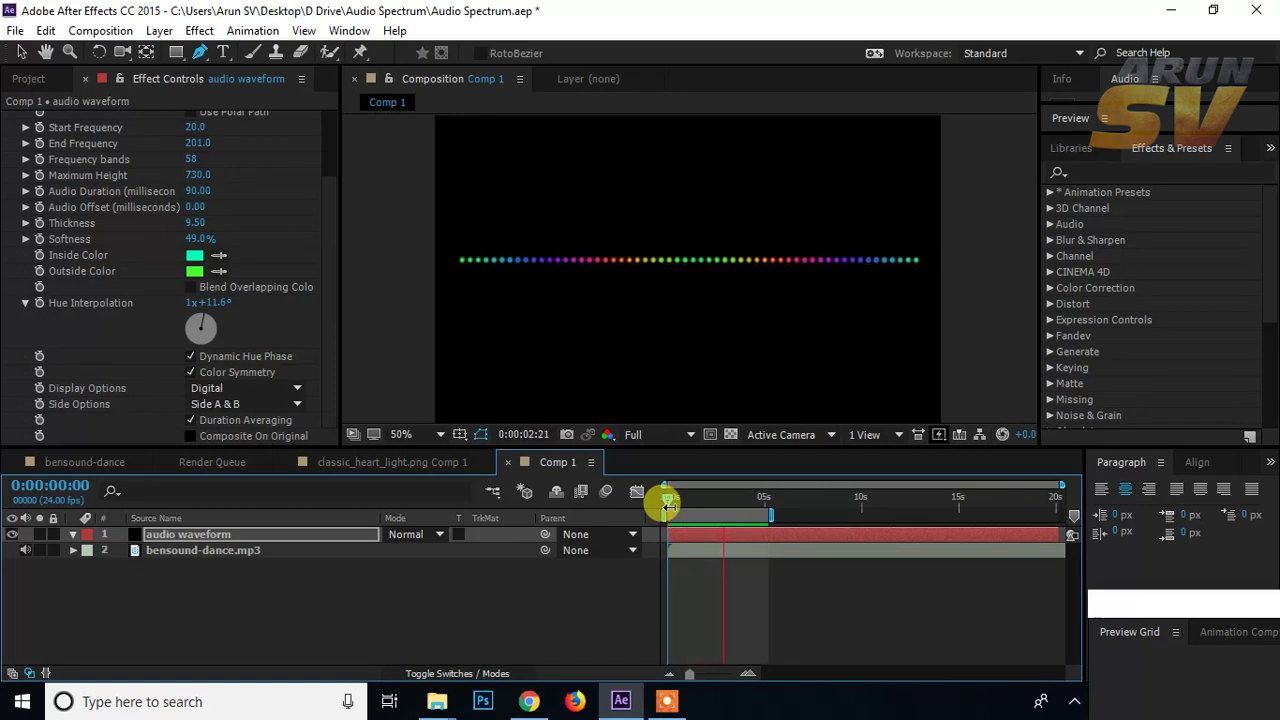
key(space)
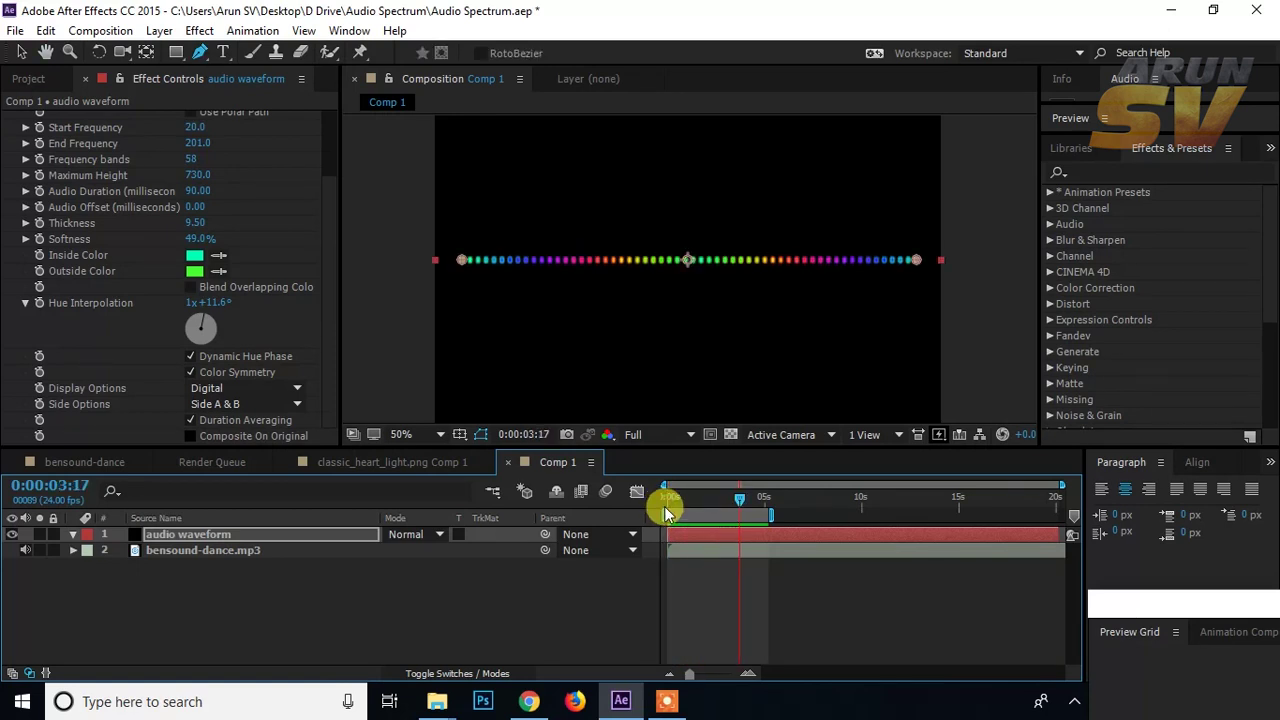
click(192, 420)
click(188, 436)
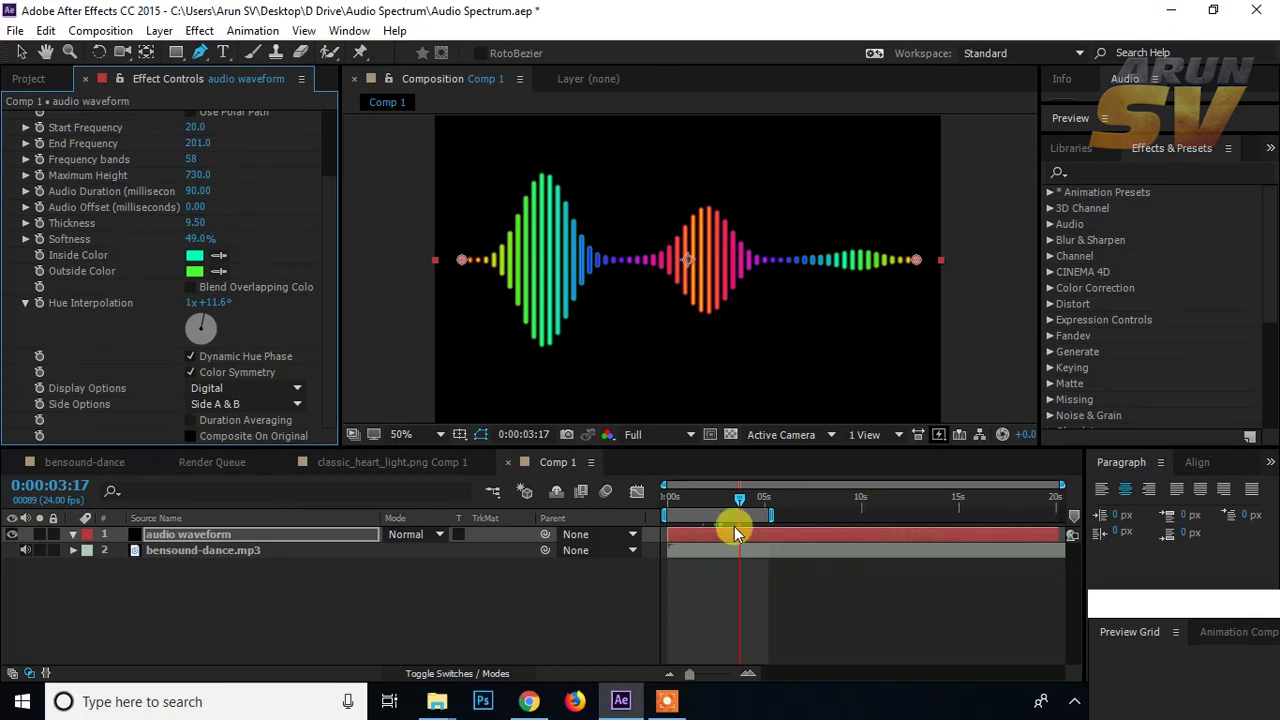
Step: Scrub back to about 0:00:01:11 and zoom the viewer to 25% to check the spectrum
drag(738, 499, 695, 496)
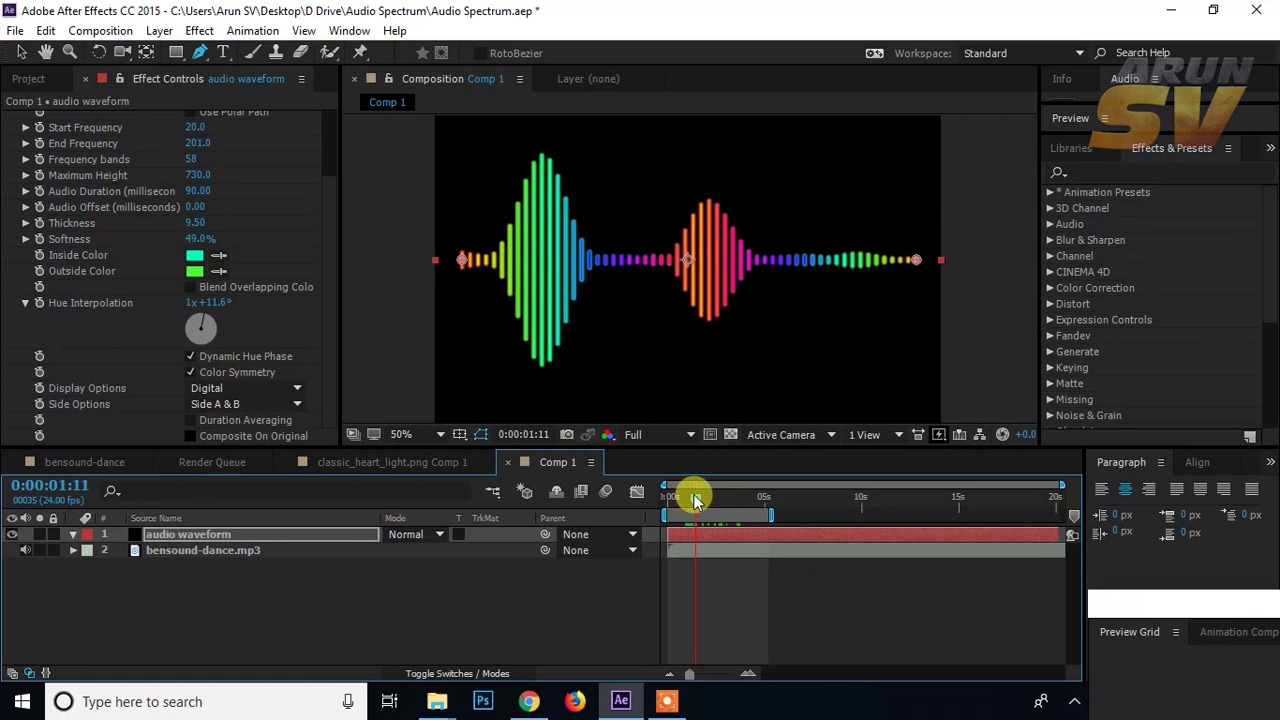
key(comma)
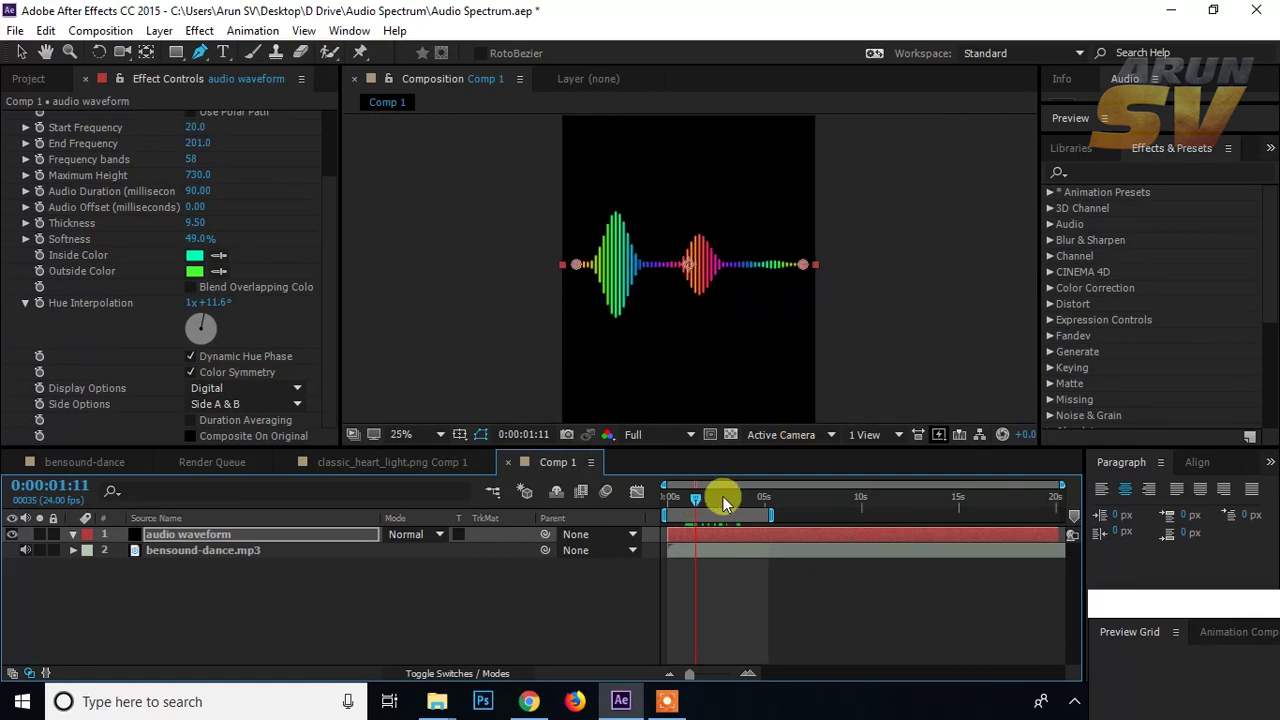
mouse_move(693, 496)
mouse_down()
mouse_move(679, 496)
mouse_move(715, 491)
mouse_up()
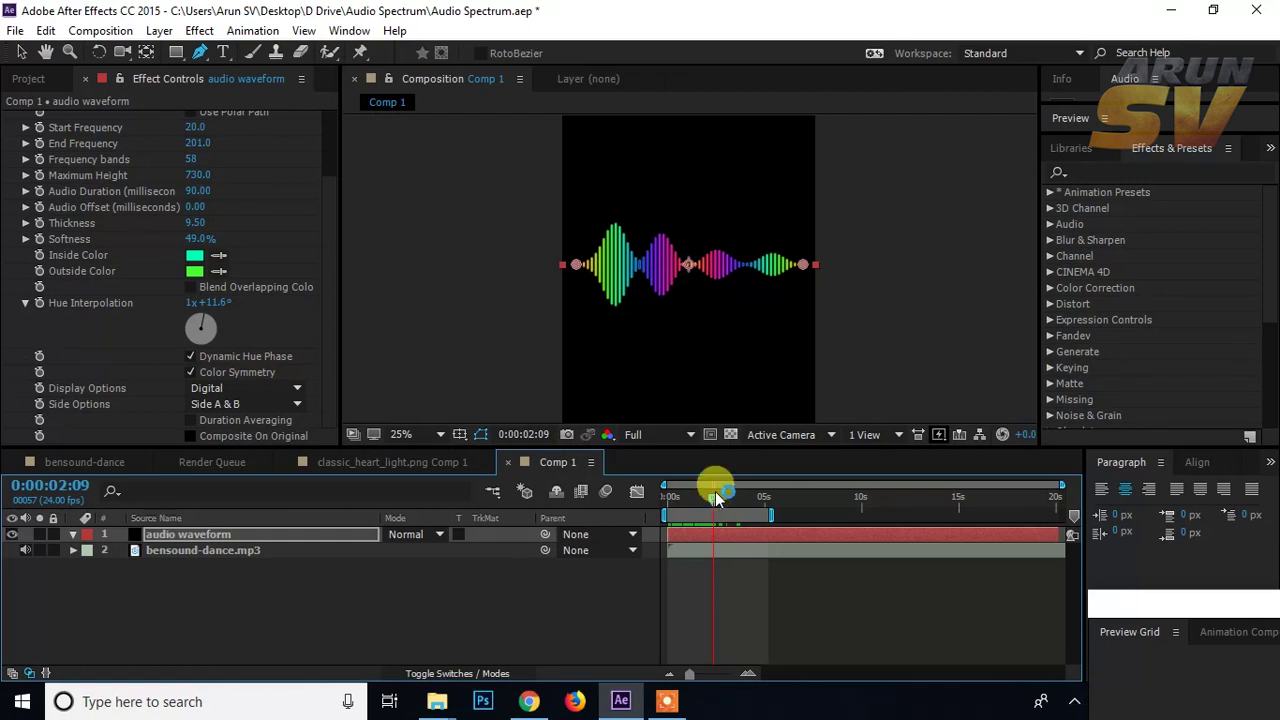
Step: Show the bensound-dance.mp3 waveform, compare it with the spectrum, then hide it again
click(172, 554)
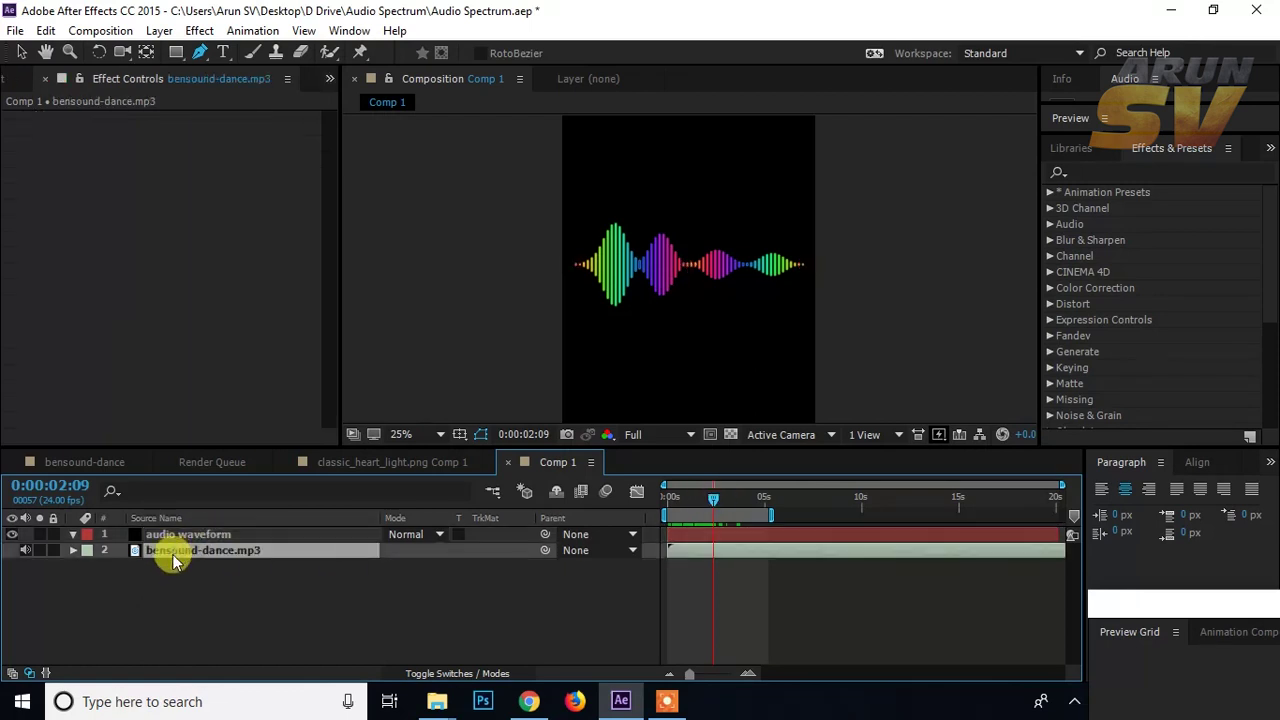
click(89, 566)
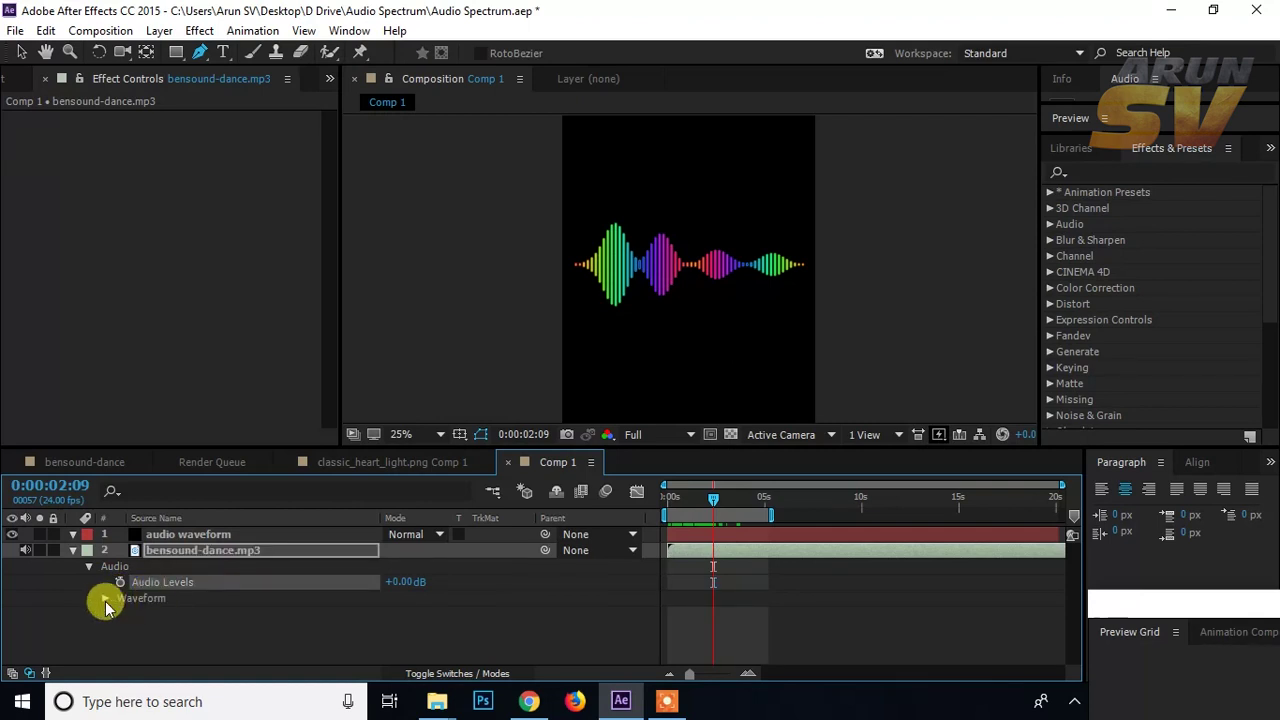
click(105, 598)
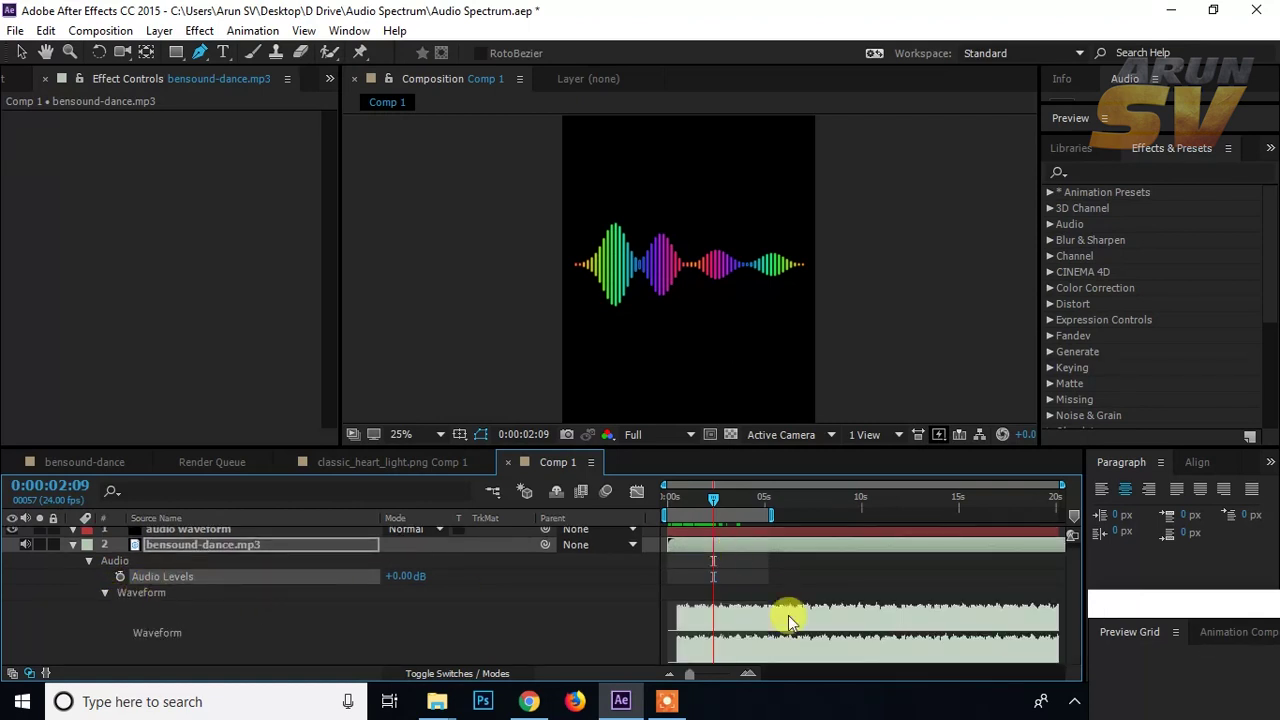
drag(713, 505, 736, 499)
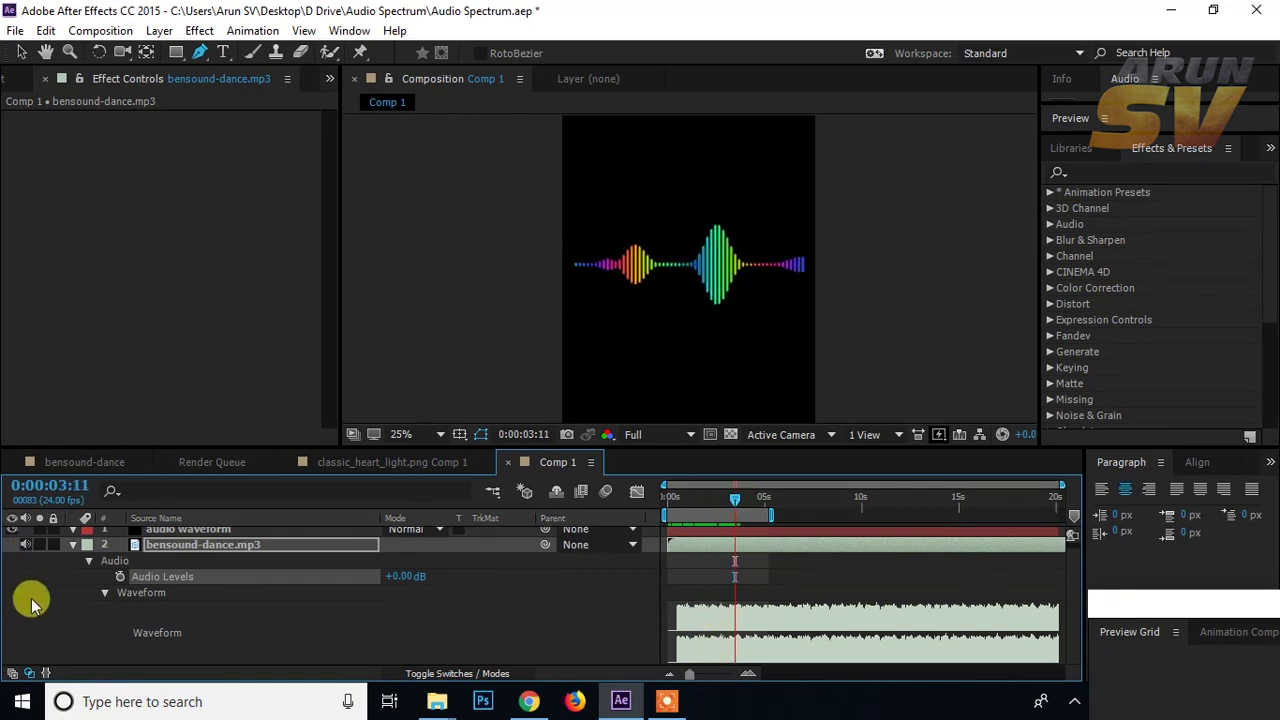
click(104, 593)
click(89, 567)
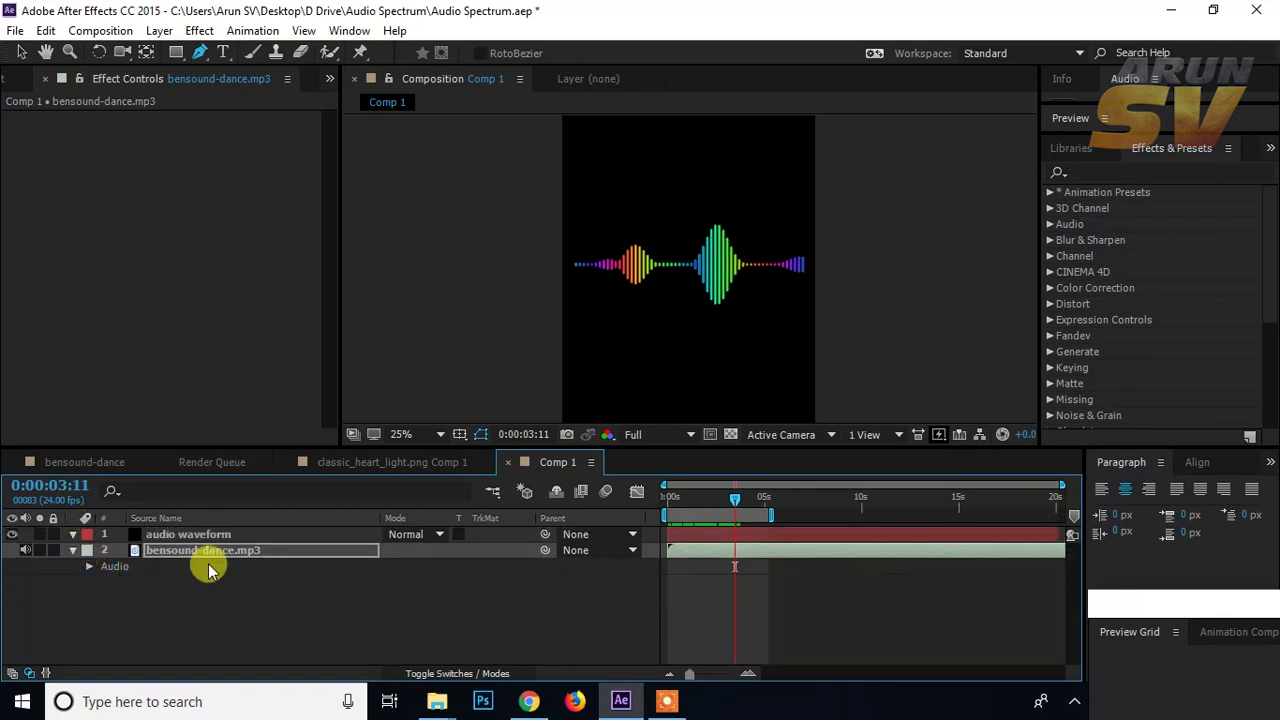
Step: Place the Audio Spectrum start point at 0,958 and end point at 1082,958
click(211, 519)
click(207, 532)
scroll(868, 283, up, 2)
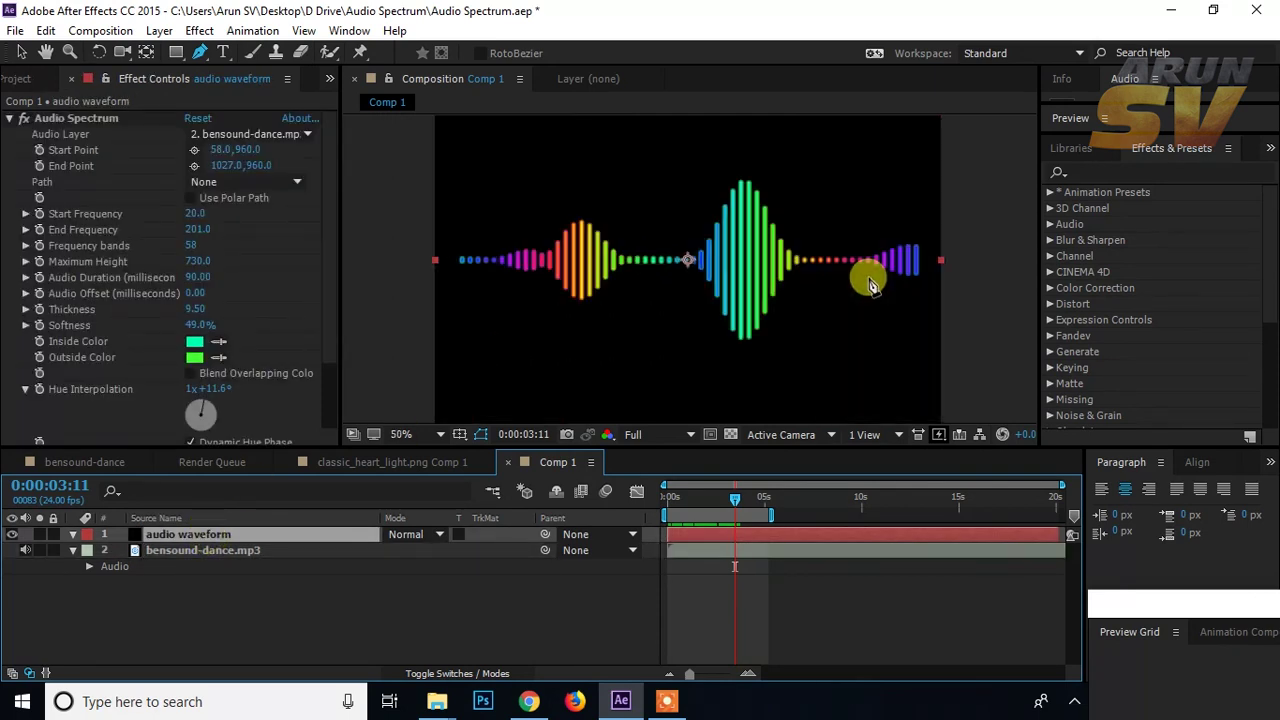
scroll(868, 283, down, 2)
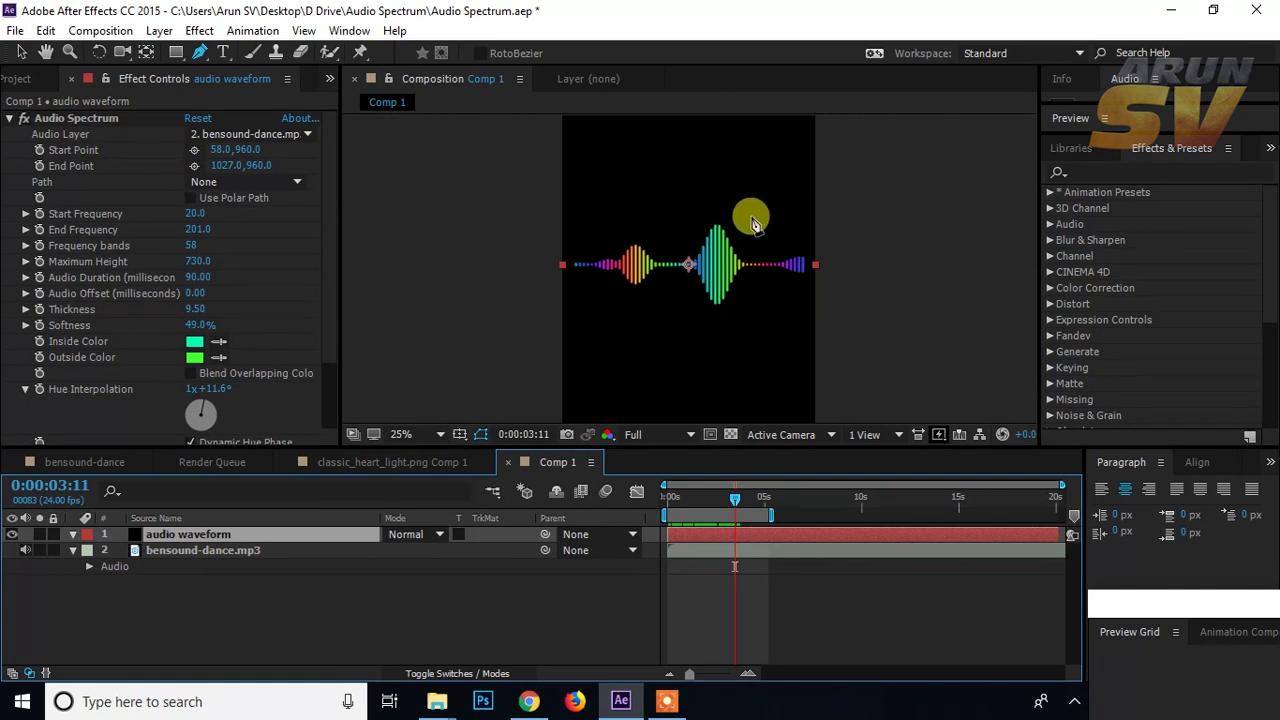
scroll(906, 274, up, 2)
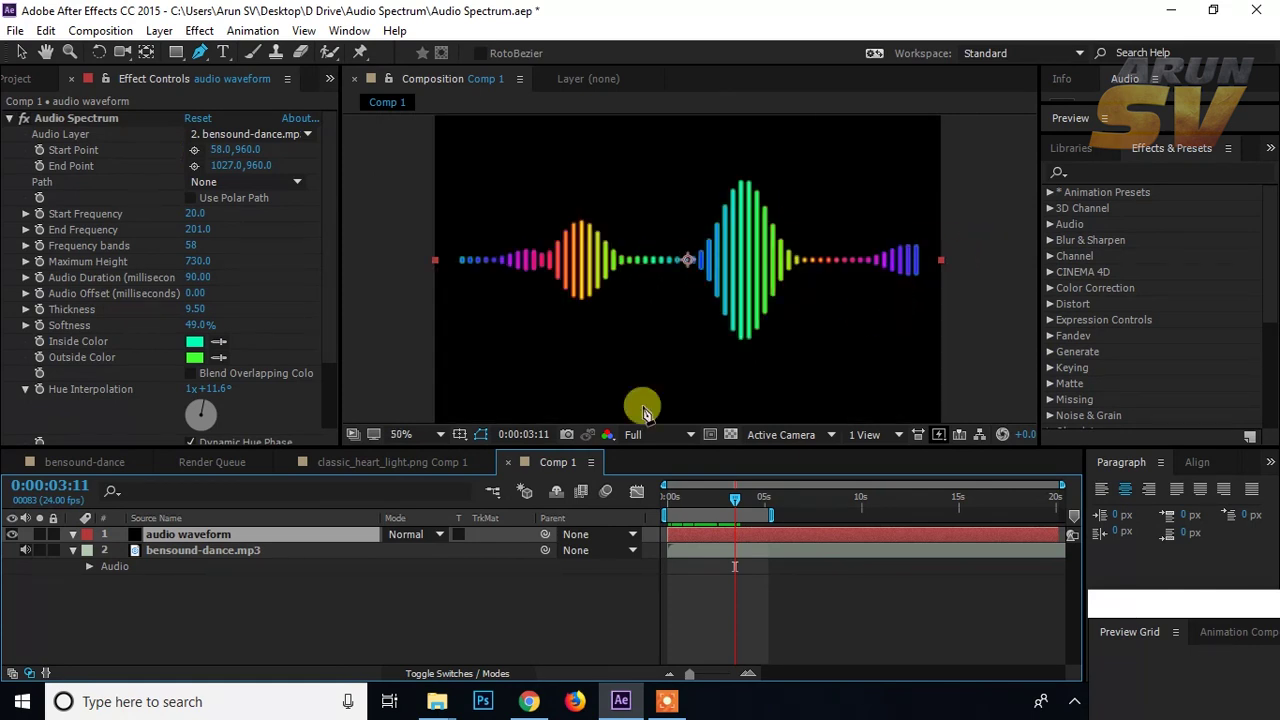
click(194, 150)
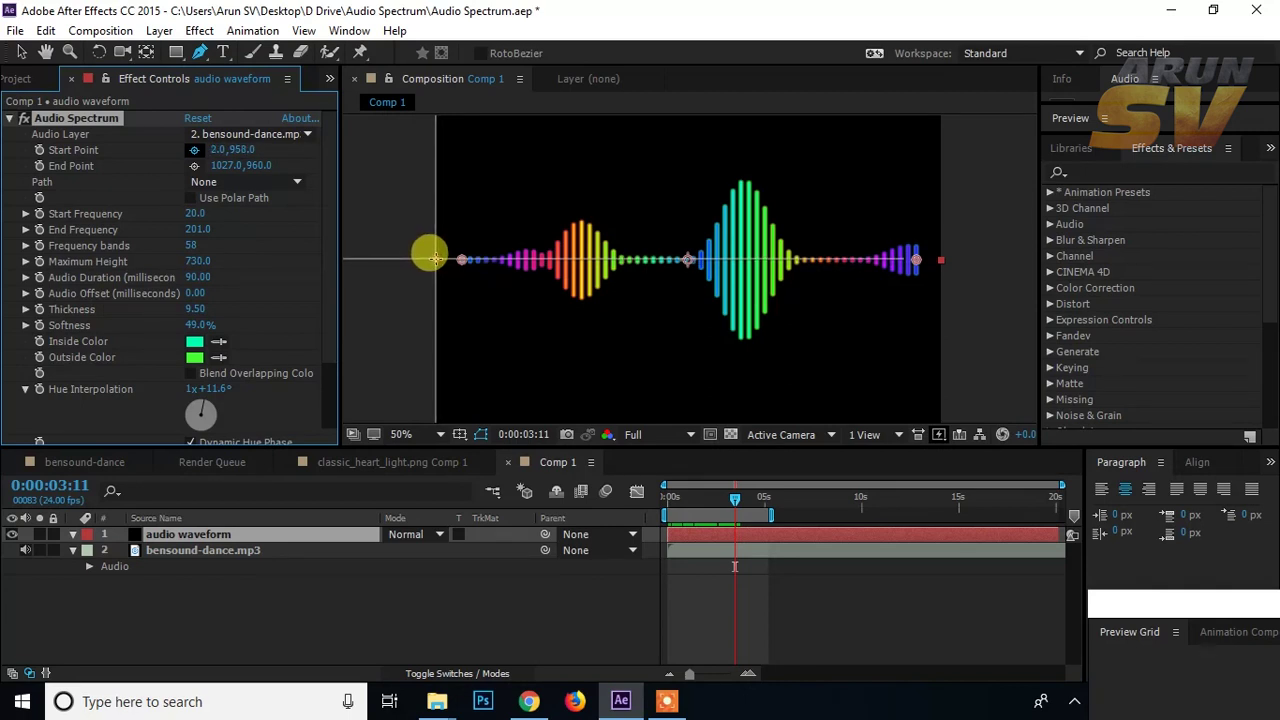
click(434, 259)
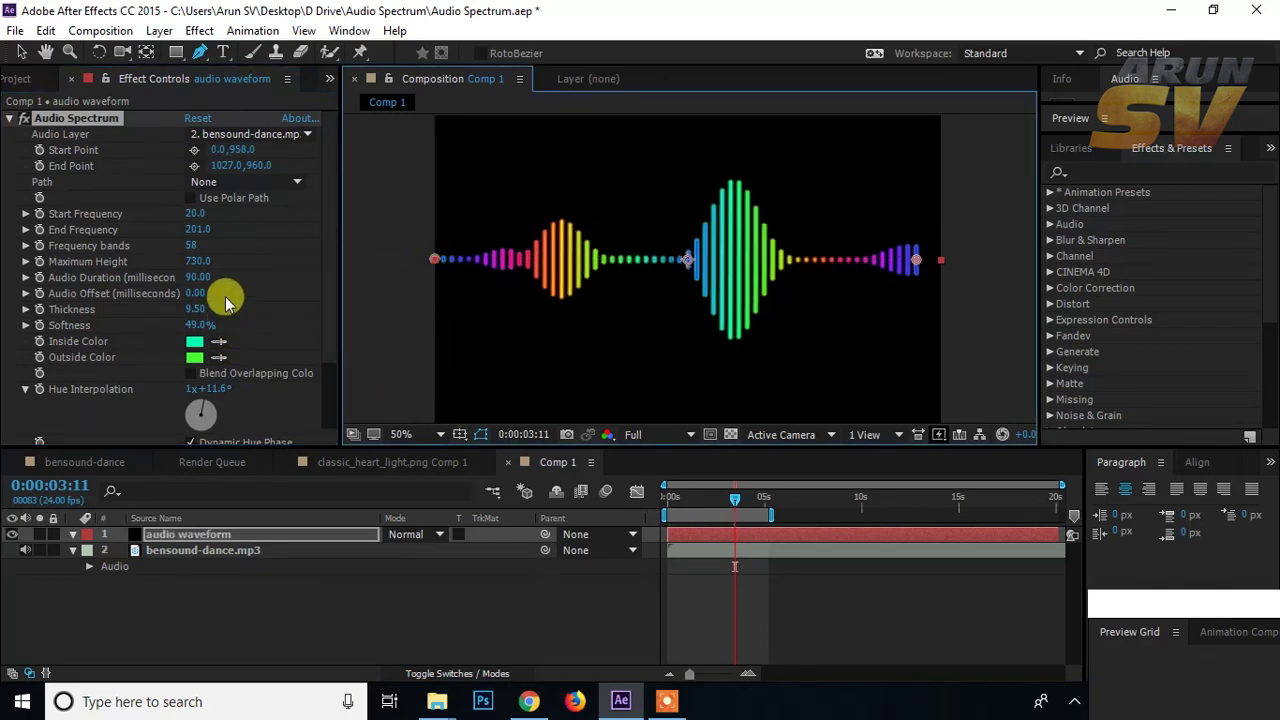
click(193, 165)
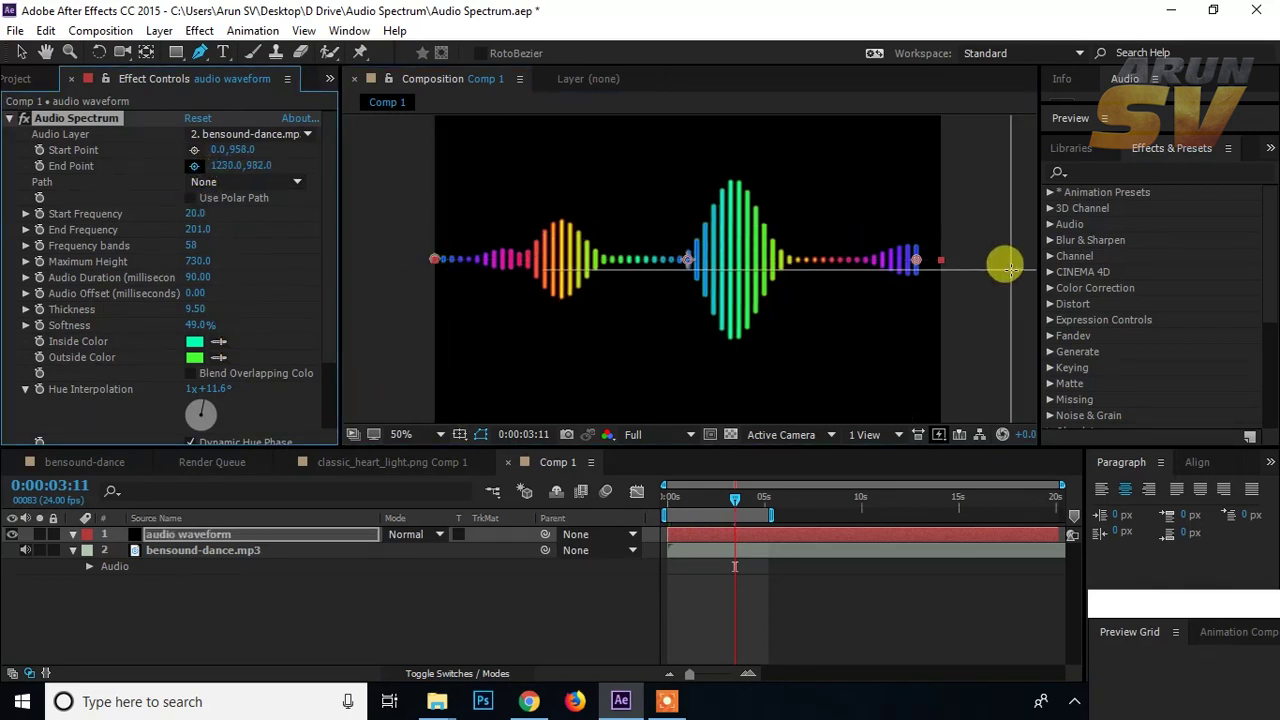
click(941, 259)
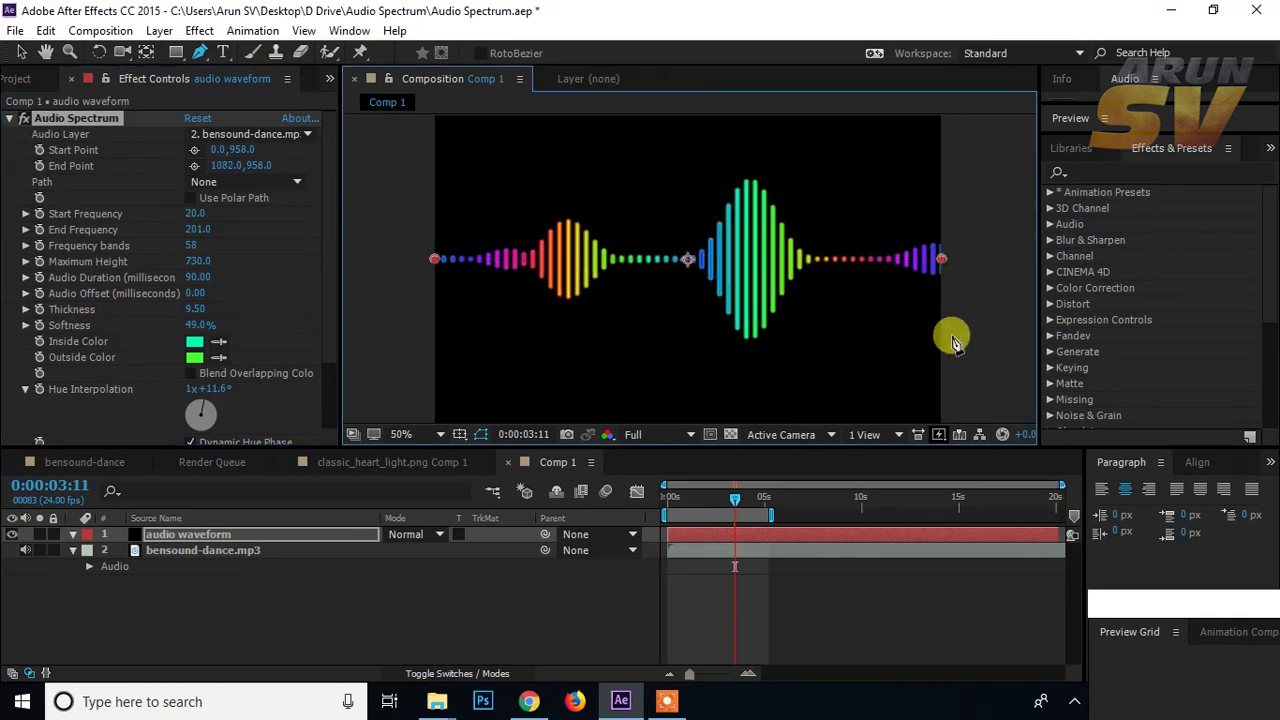
click(192, 534)
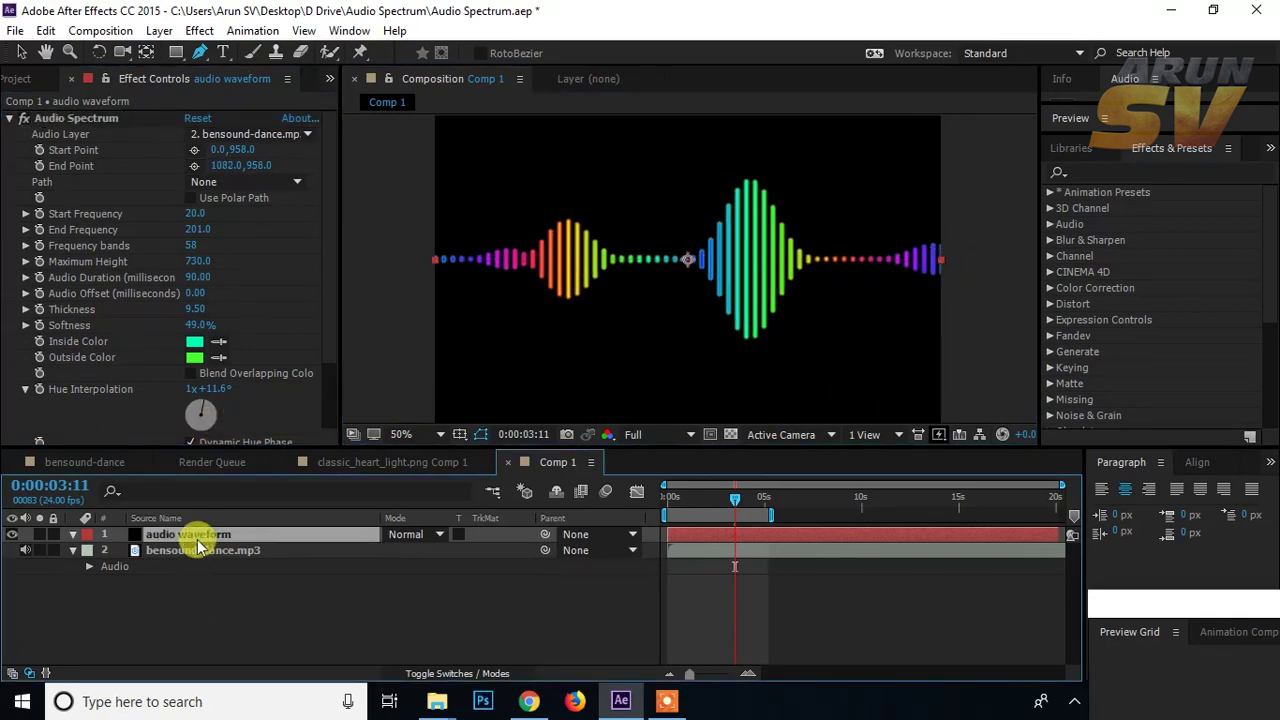
Step: Search 'pola' and apply Distort > Polar Coordinates to the audio waveform layer
click(1108, 171)
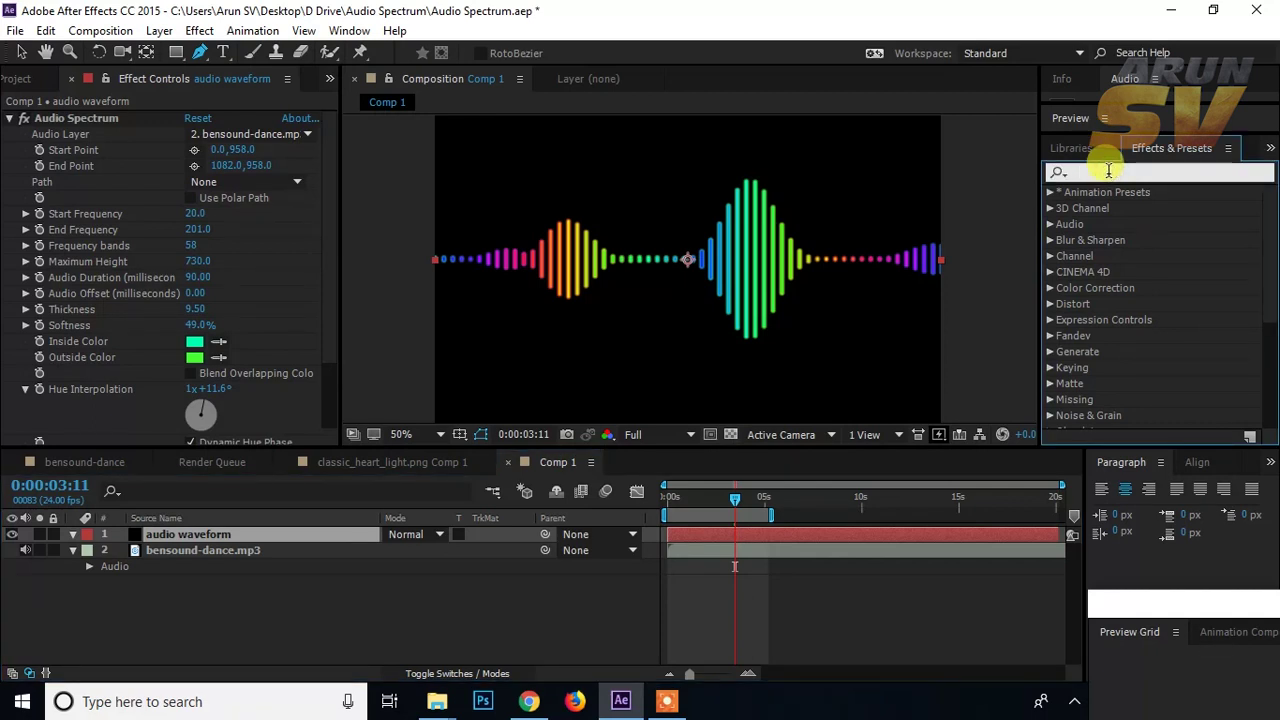
text(po)
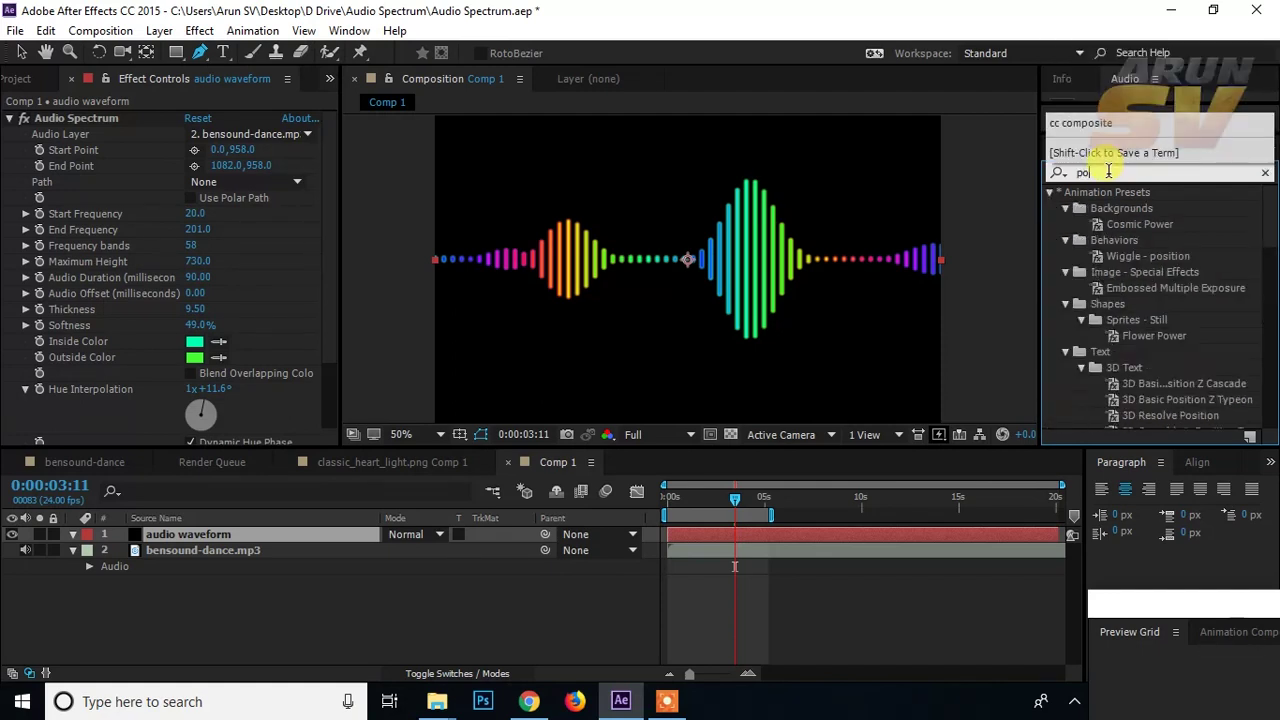
text(lar)
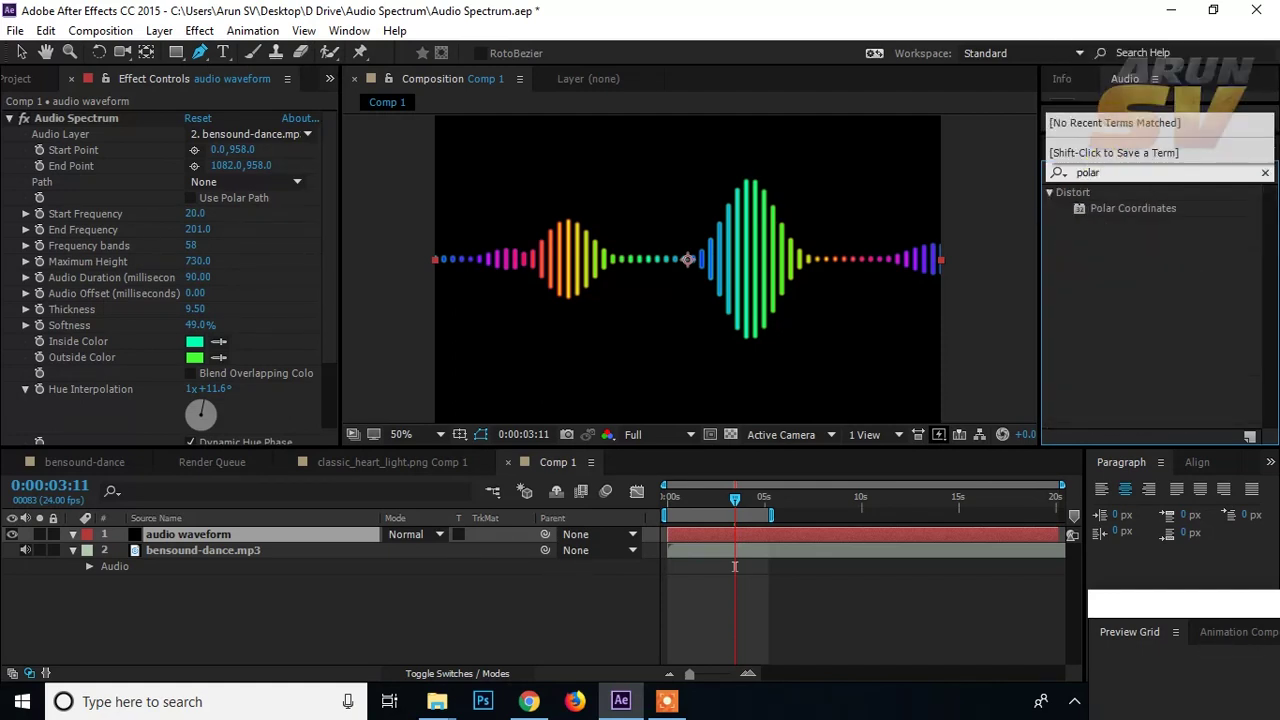
double_click(1125, 208)
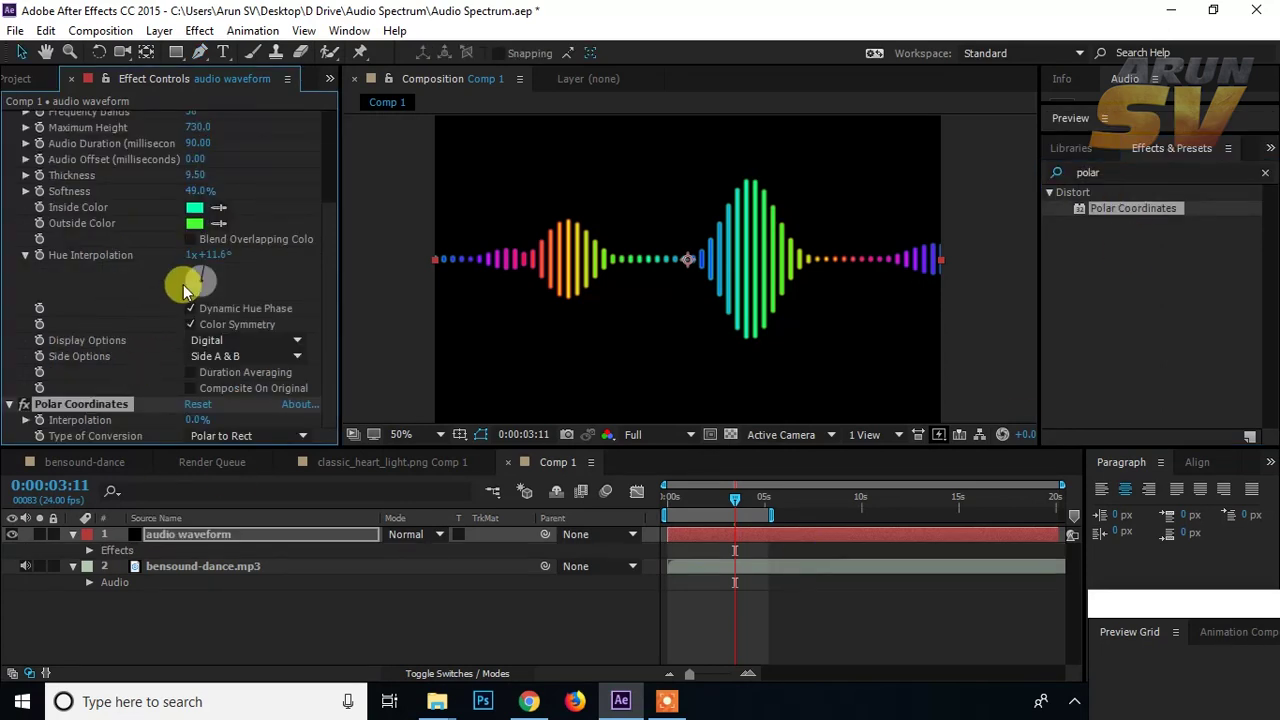
Step: Set Polar Coordinates to Rect to Polar and raise Interpolation to about 91%
click(225, 439)
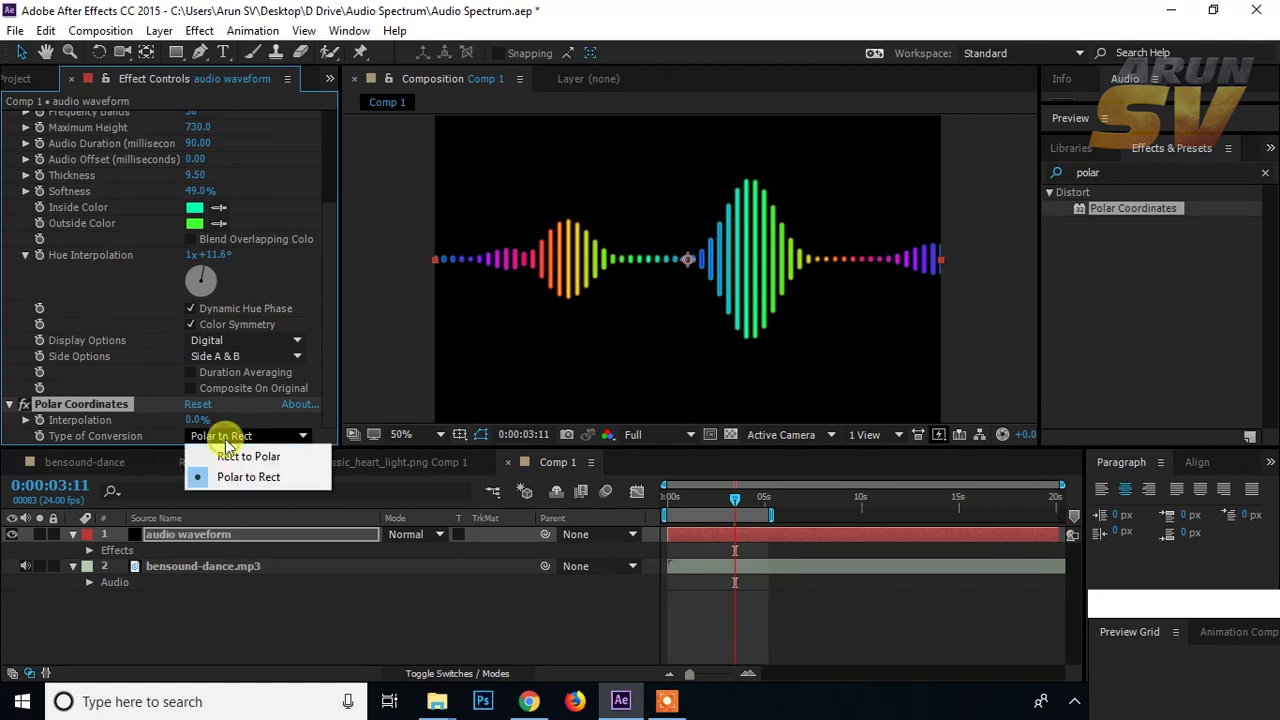
click(230, 458)
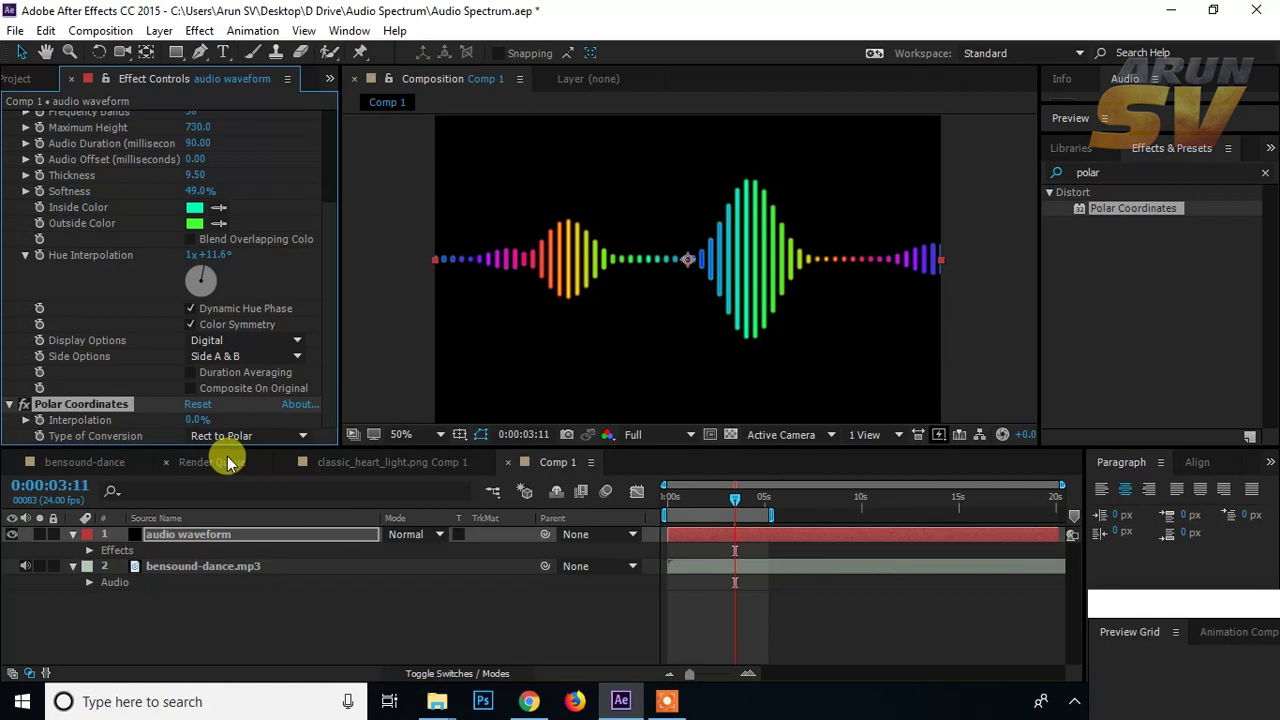
drag(193, 419, 263, 403)
key(comma)
key(comma)
key(comma)
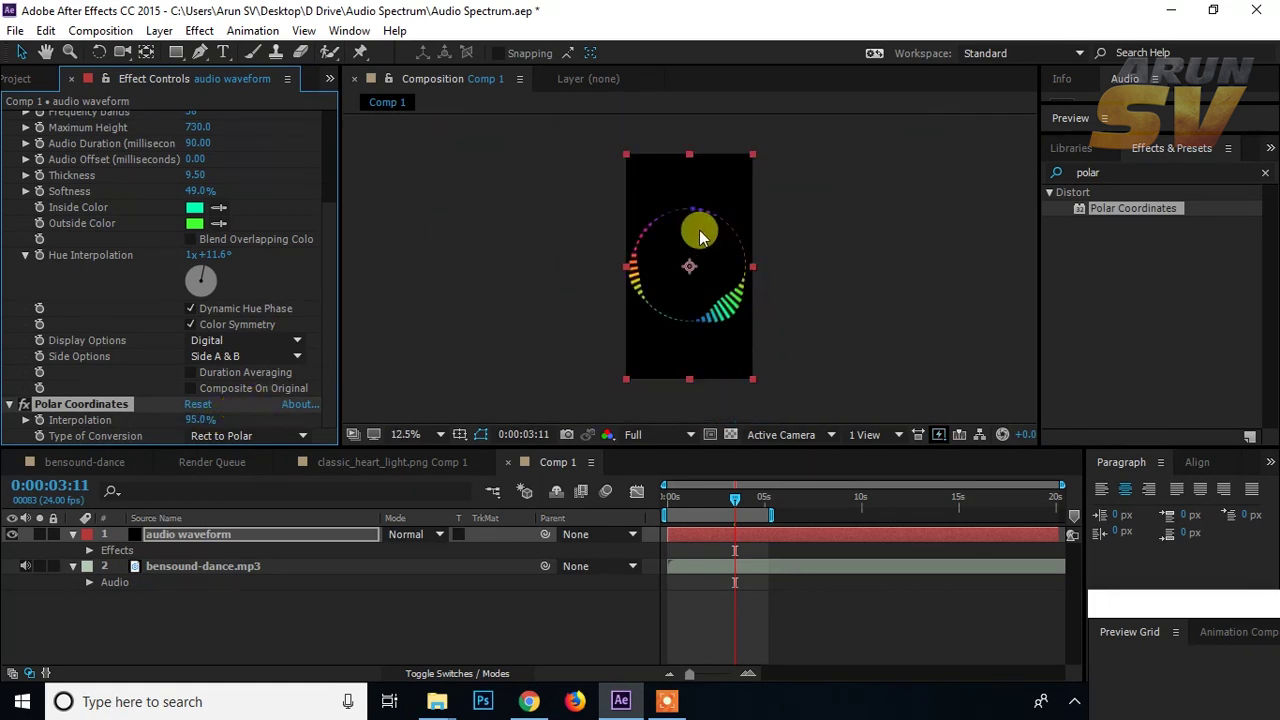
key(period)
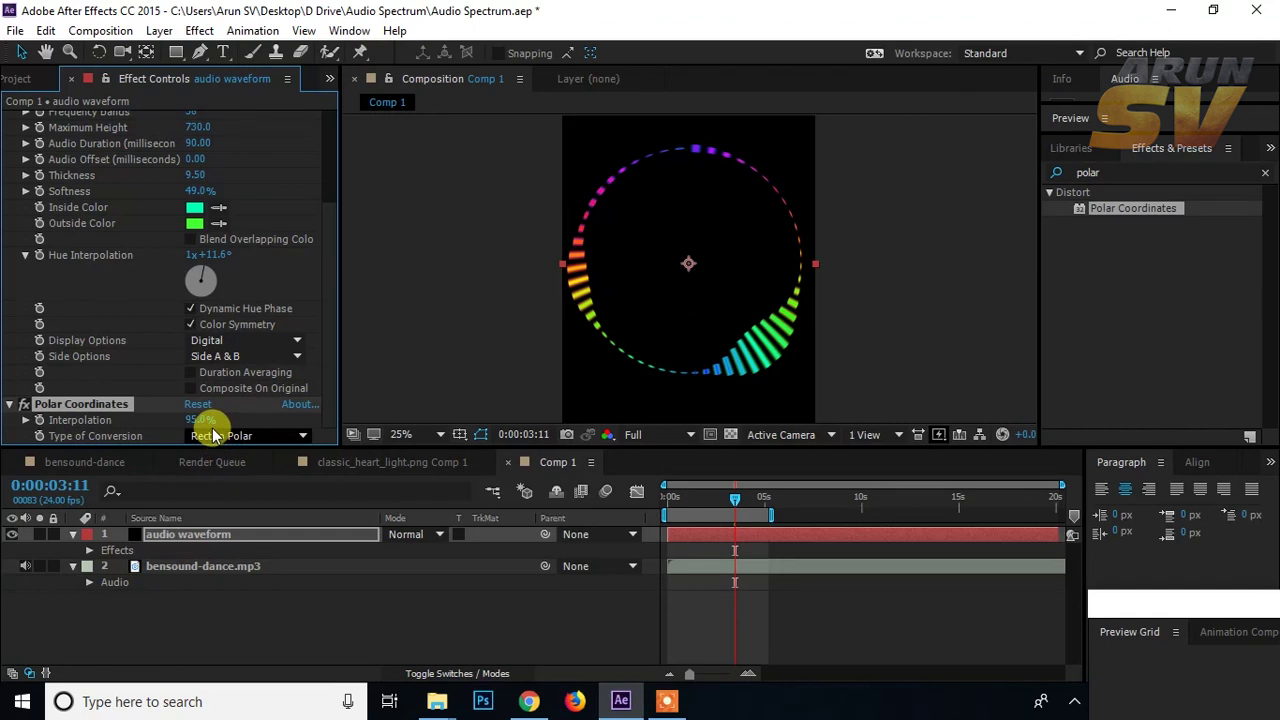
mouse_move(187, 419)
mouse_down()
mouse_move(154, 417)
mouse_move(198, 421)
mouse_up()
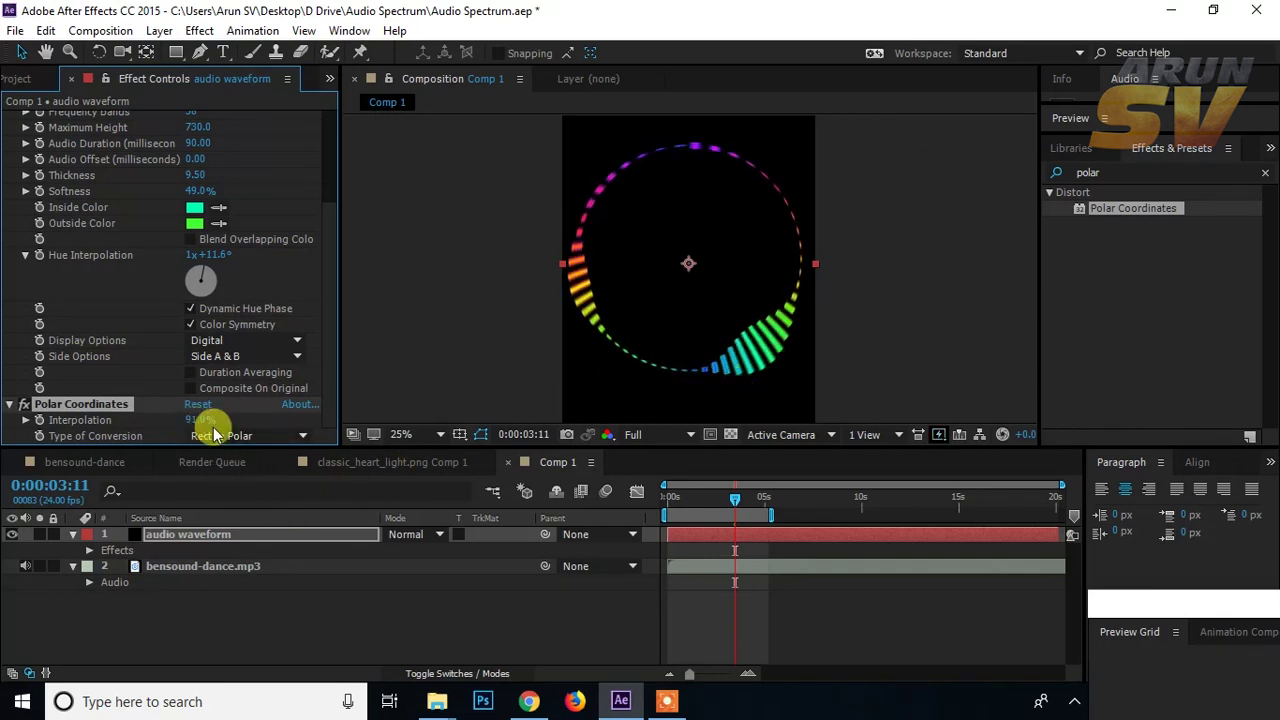
Step: Preview the ring spectrum from 0:00:00:00 and stop at 0:00:02:04
click(736, 497)
drag(736, 497, 641, 505)
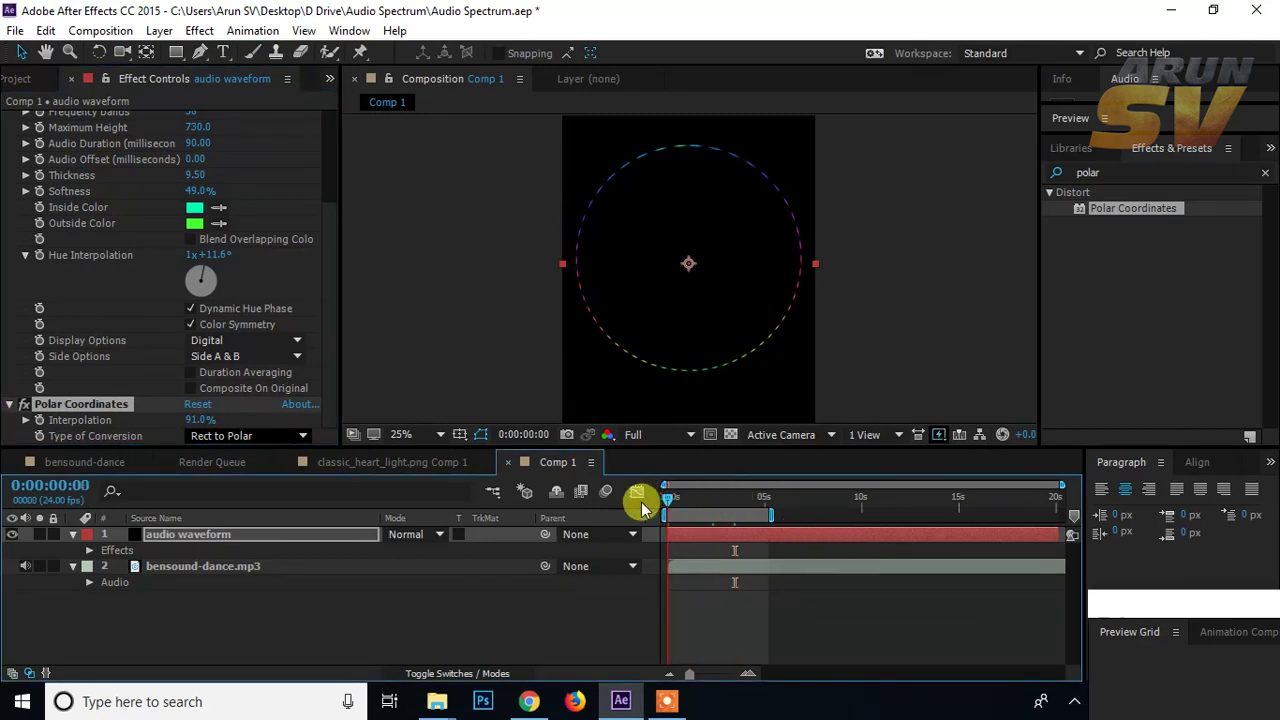
key(space)
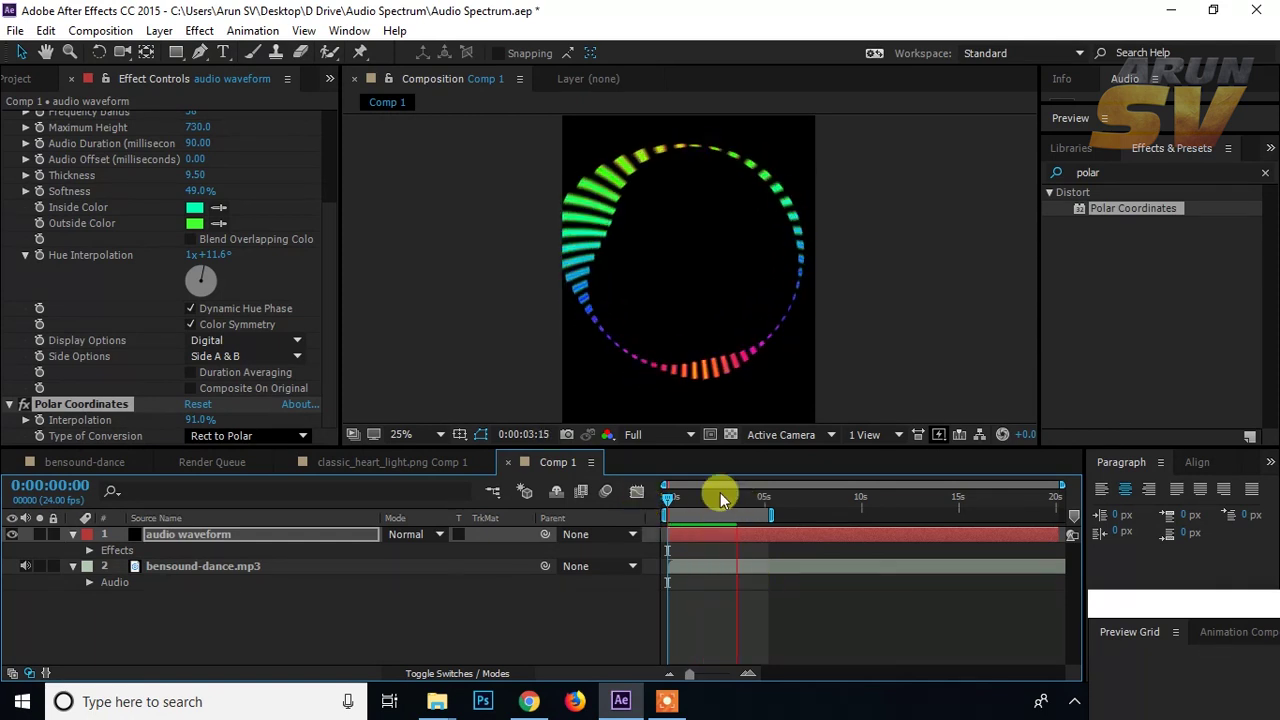
drag(720, 493, 710, 500)
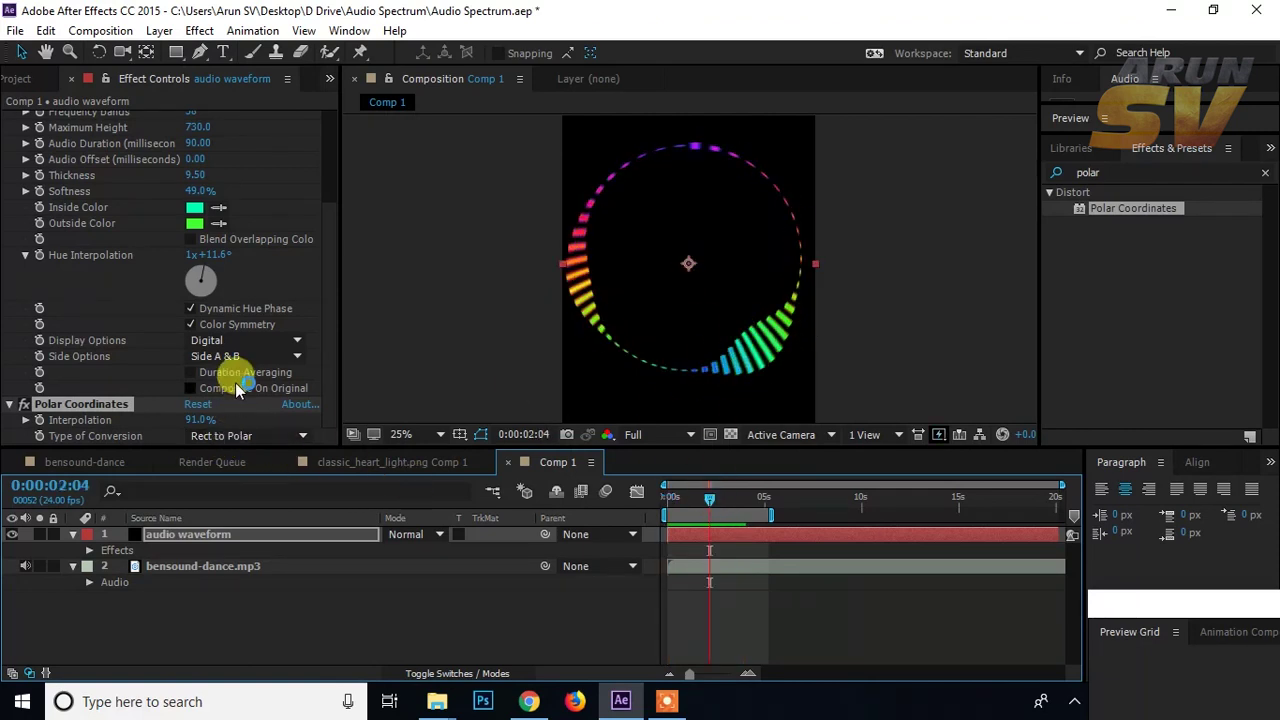
Step: Change Audio Spectrum Side Options to Side A, then to Side B
click(215, 356)
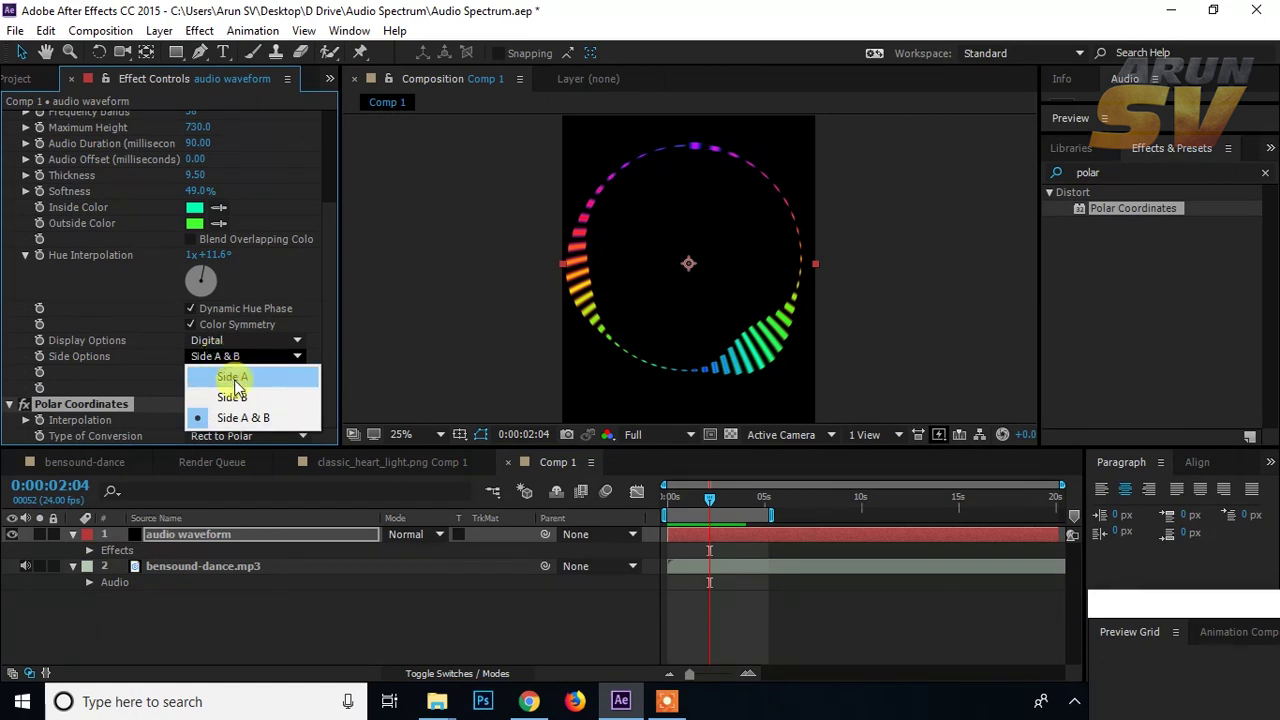
click(234, 375)
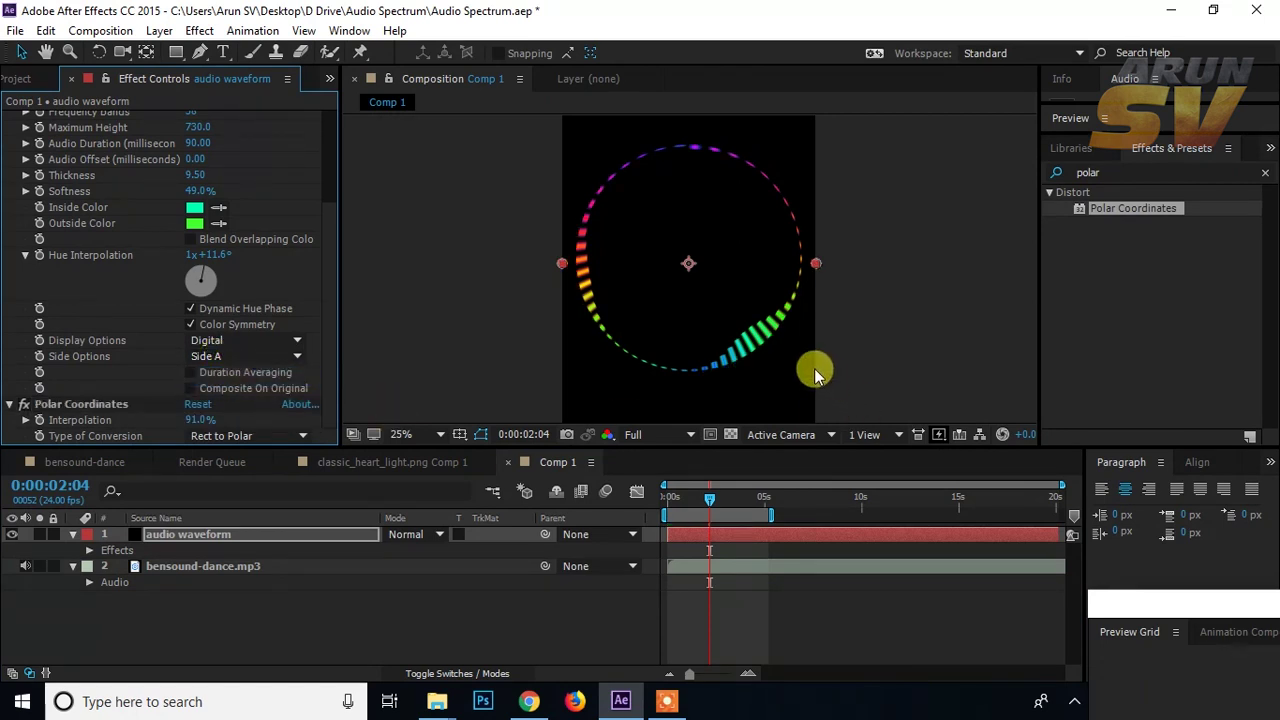
click(214, 356)
click(237, 391)
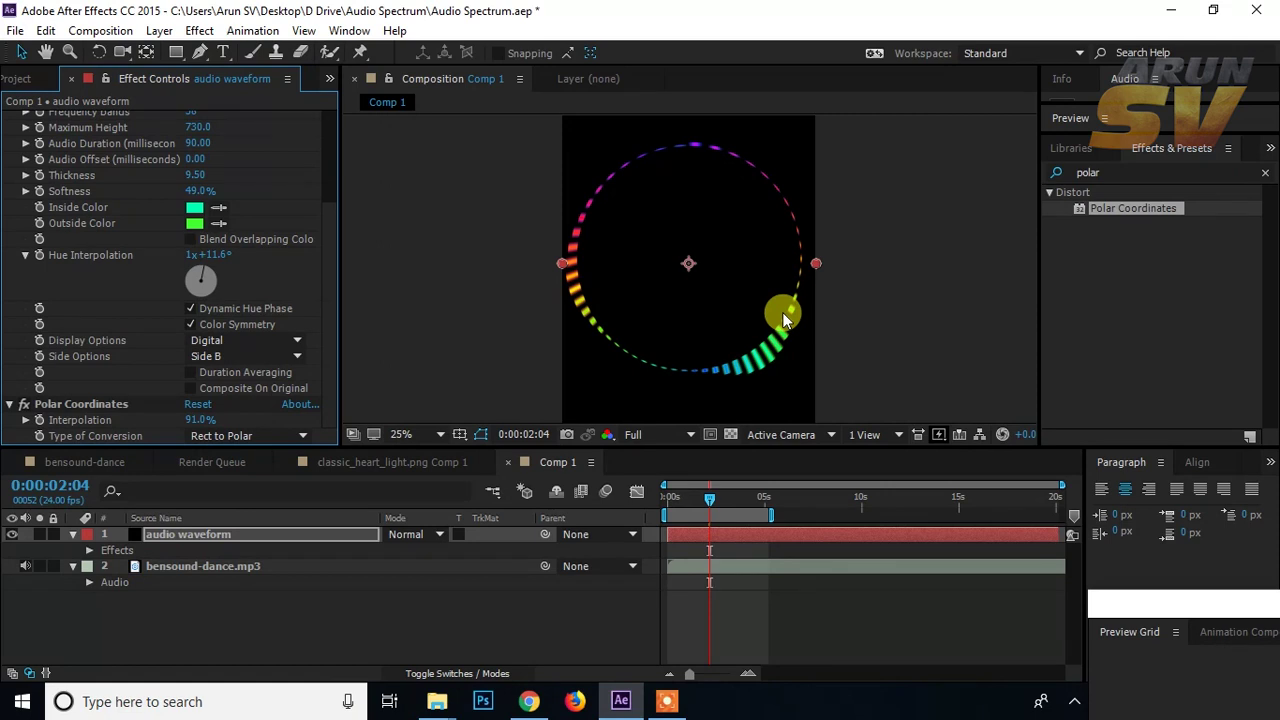
Step: Preview the one-sided ring, halt at 0:00:02:10, and collapse Hue Interpolation
key(space)
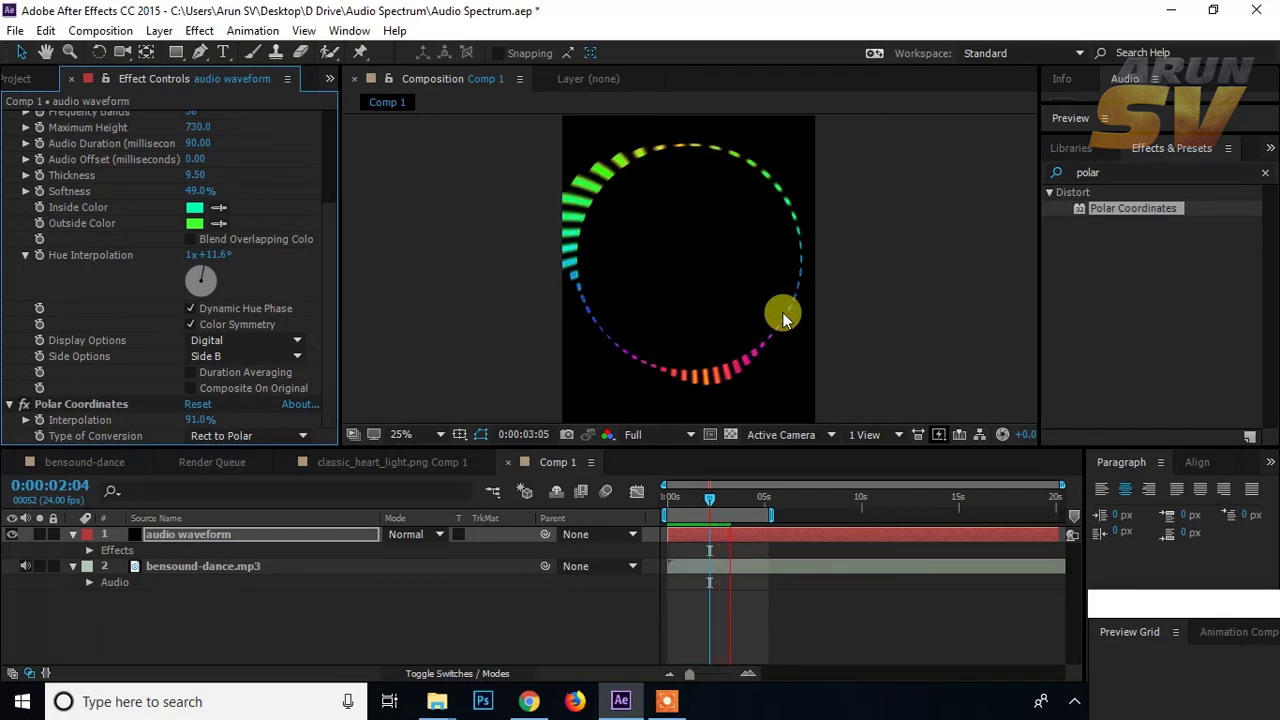
key(space)
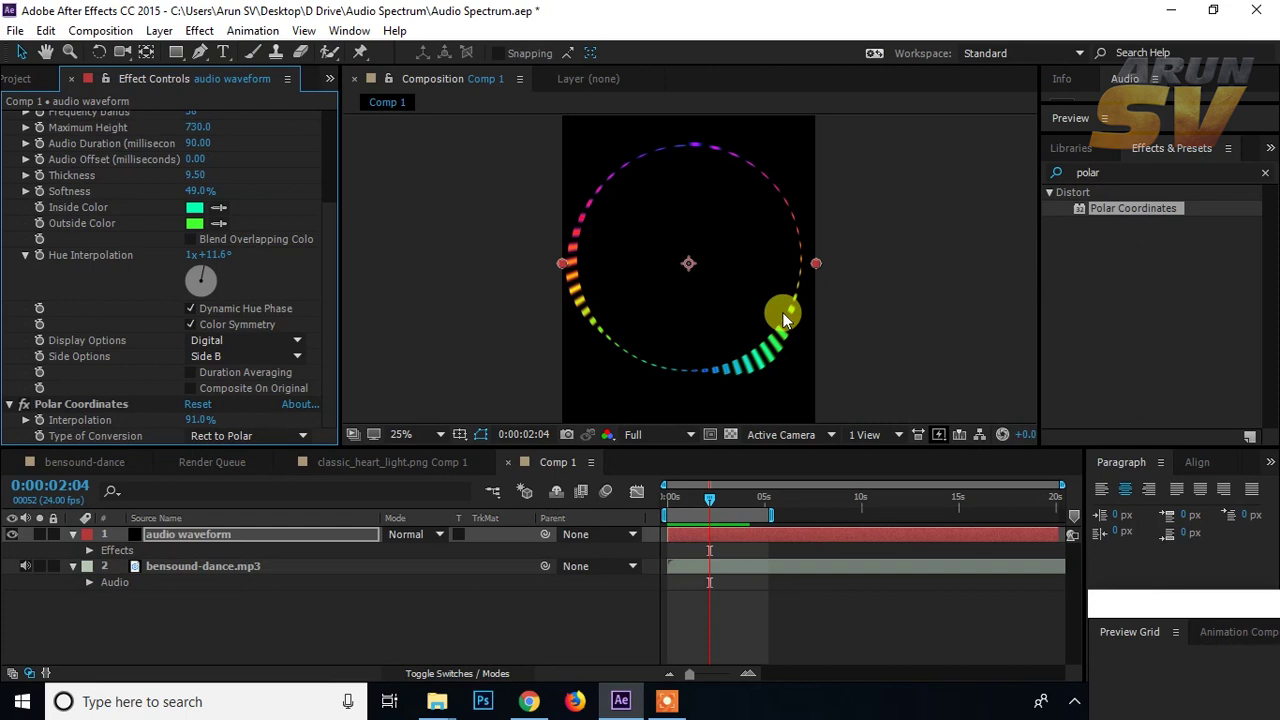
key(space)
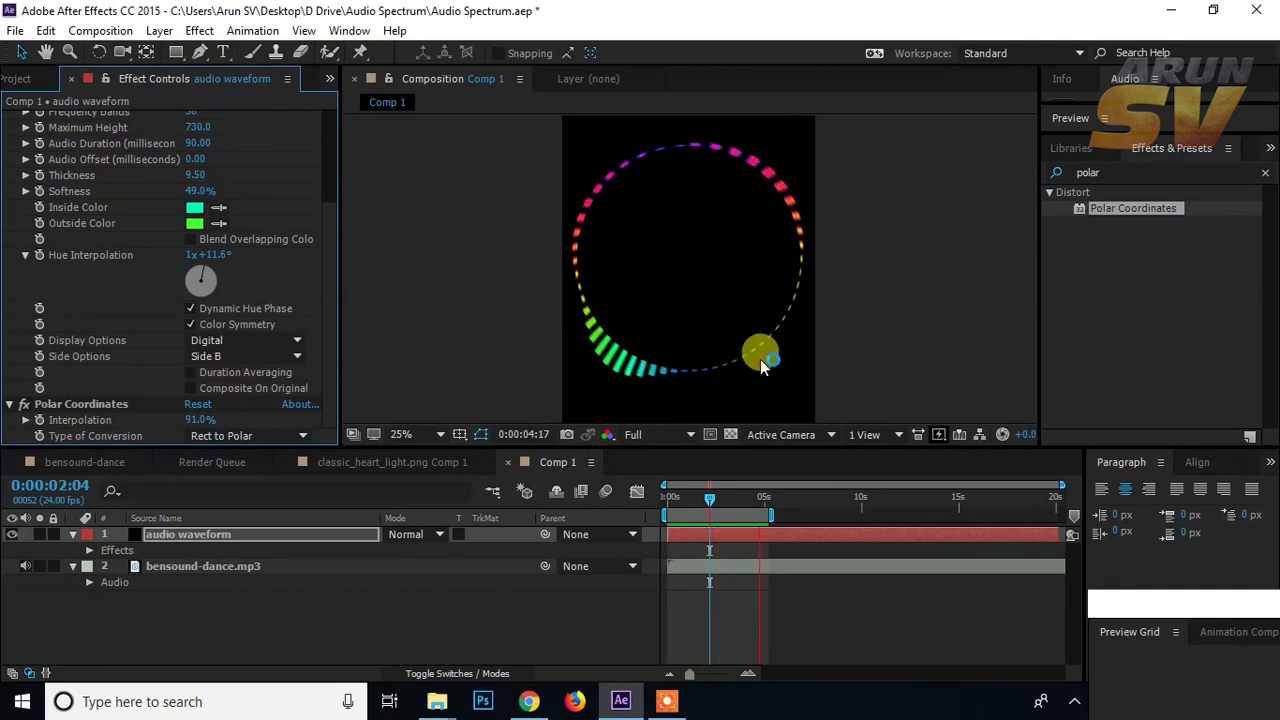
click(712, 498)
drag(712, 498, 714, 498)
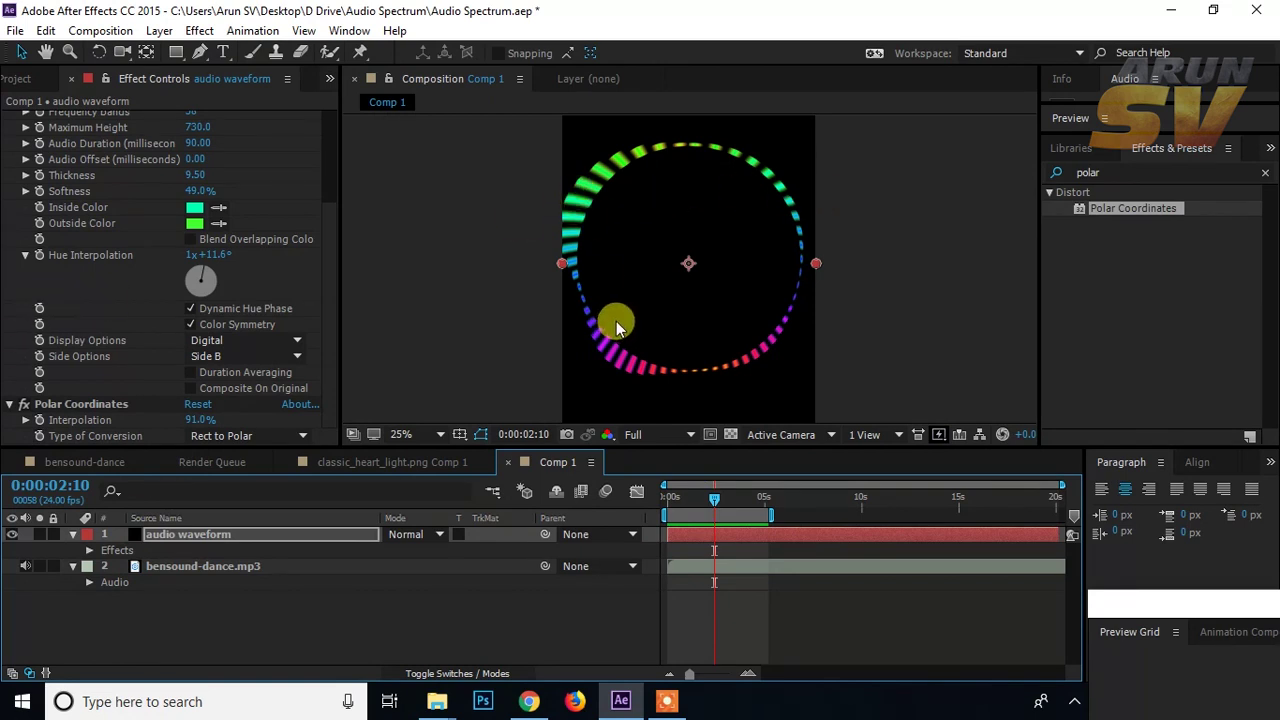
click(25, 255)
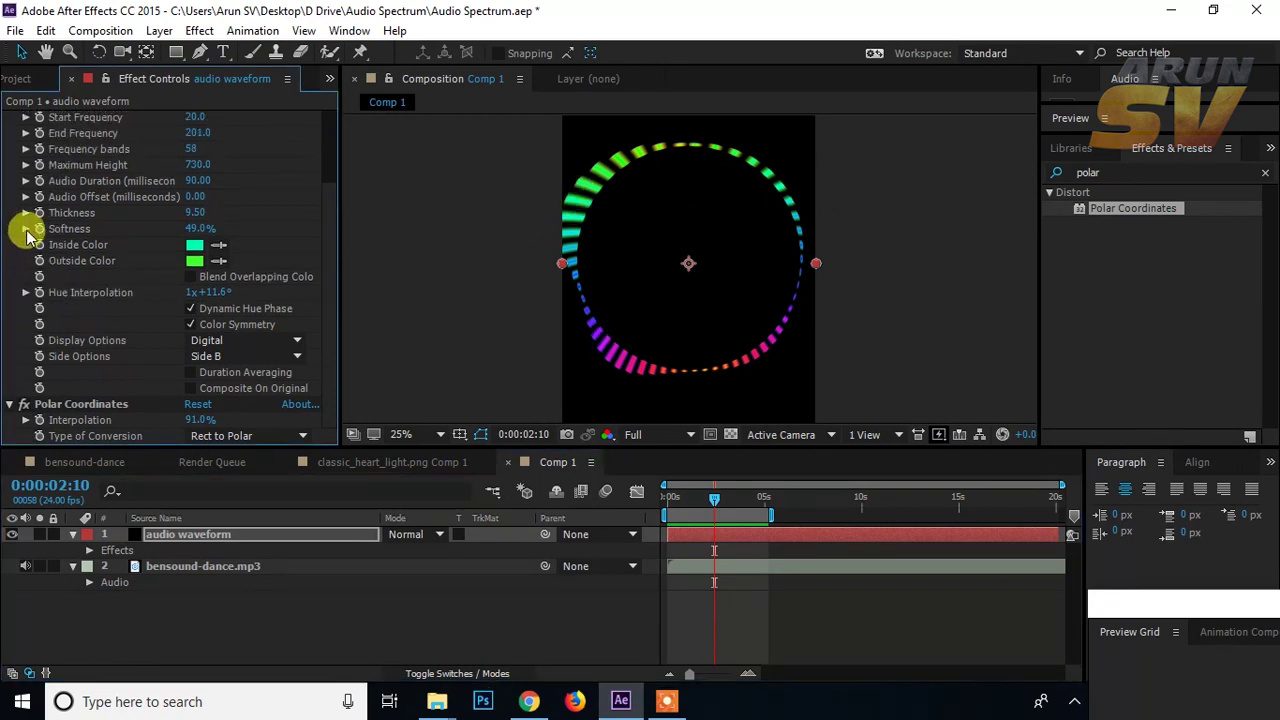
Step: Search 'veneti' and apply Transition > Venetian Blinds to the audio waveform layer
click(1109, 172)
double_click(1109, 172)
click(1135, 277)
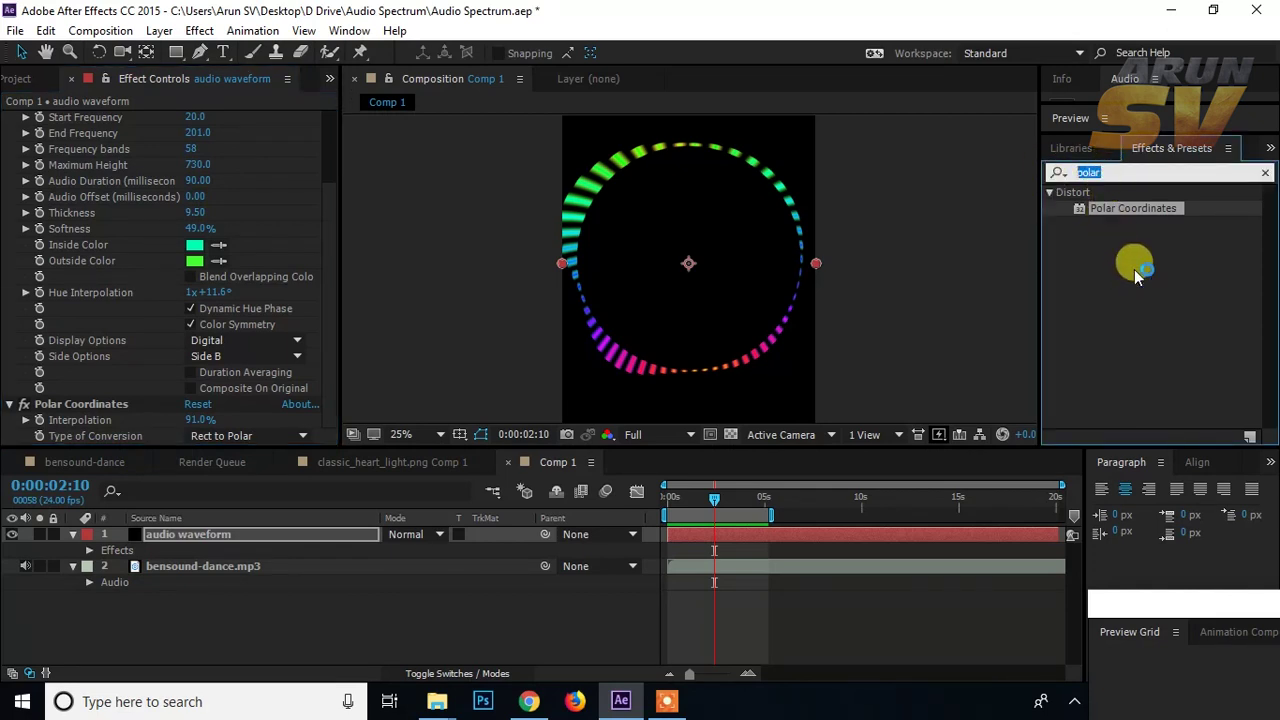
text(v)
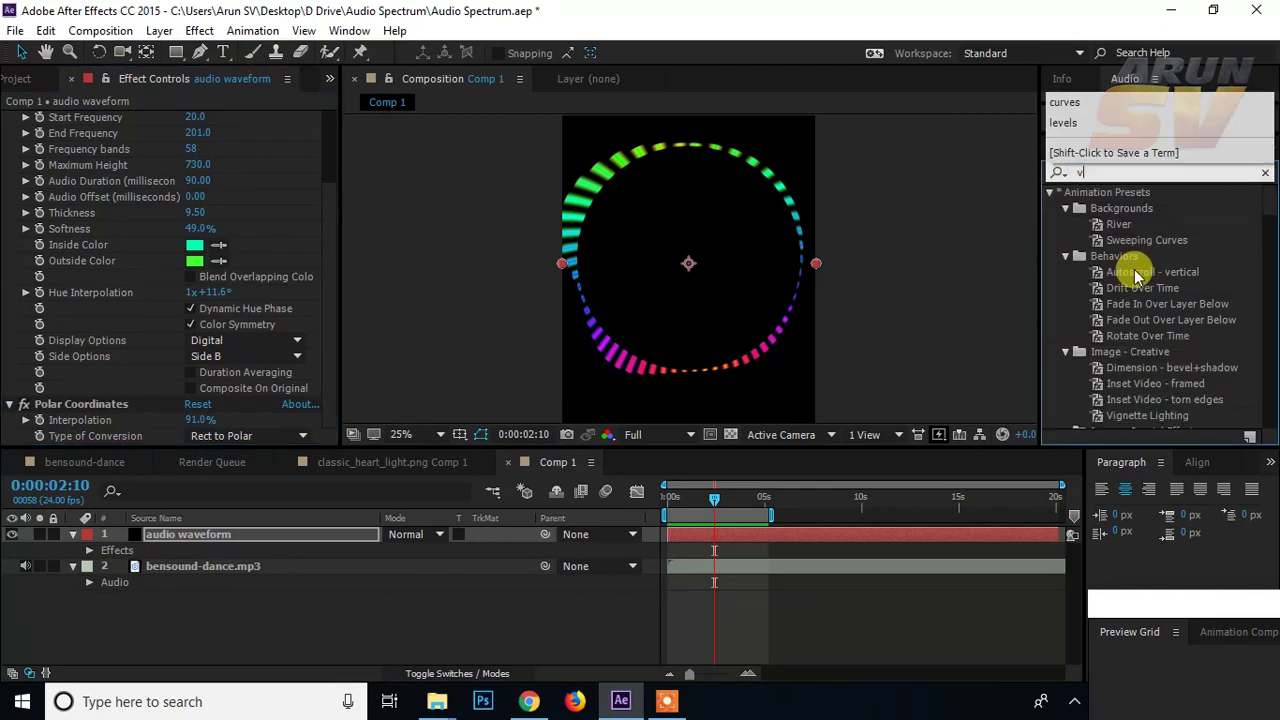
text(eneti)
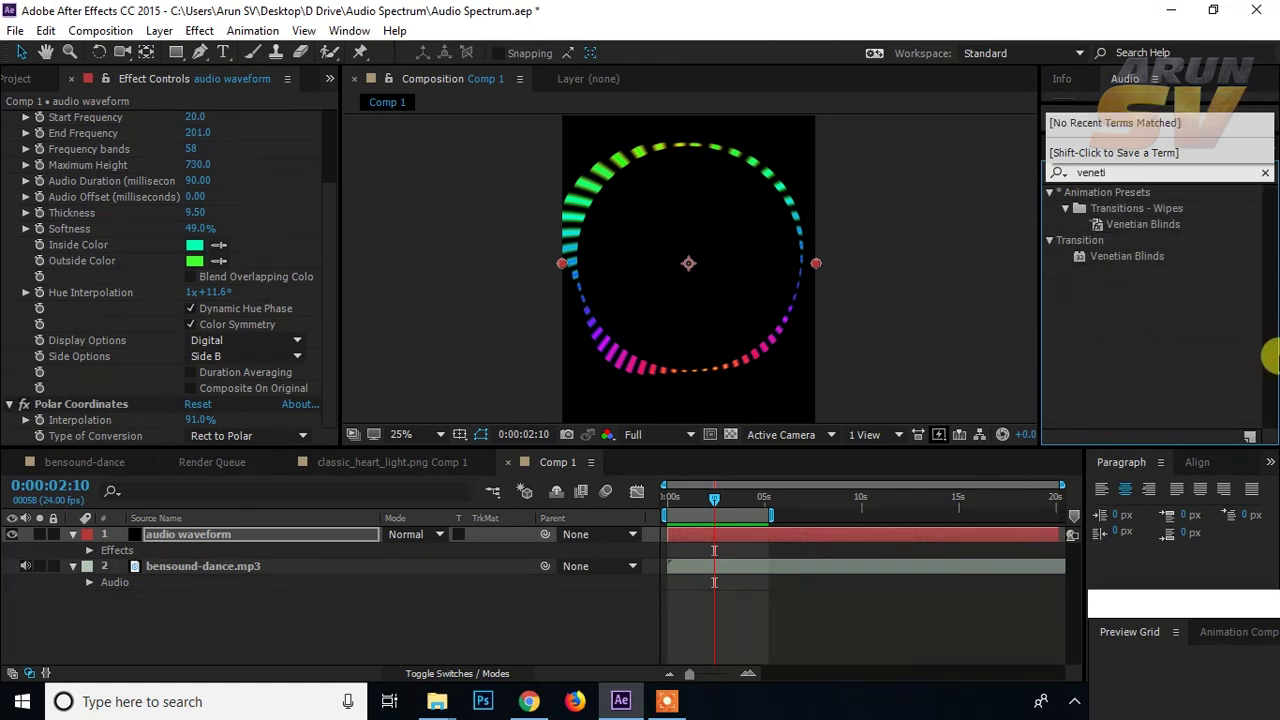
click(1105, 258)
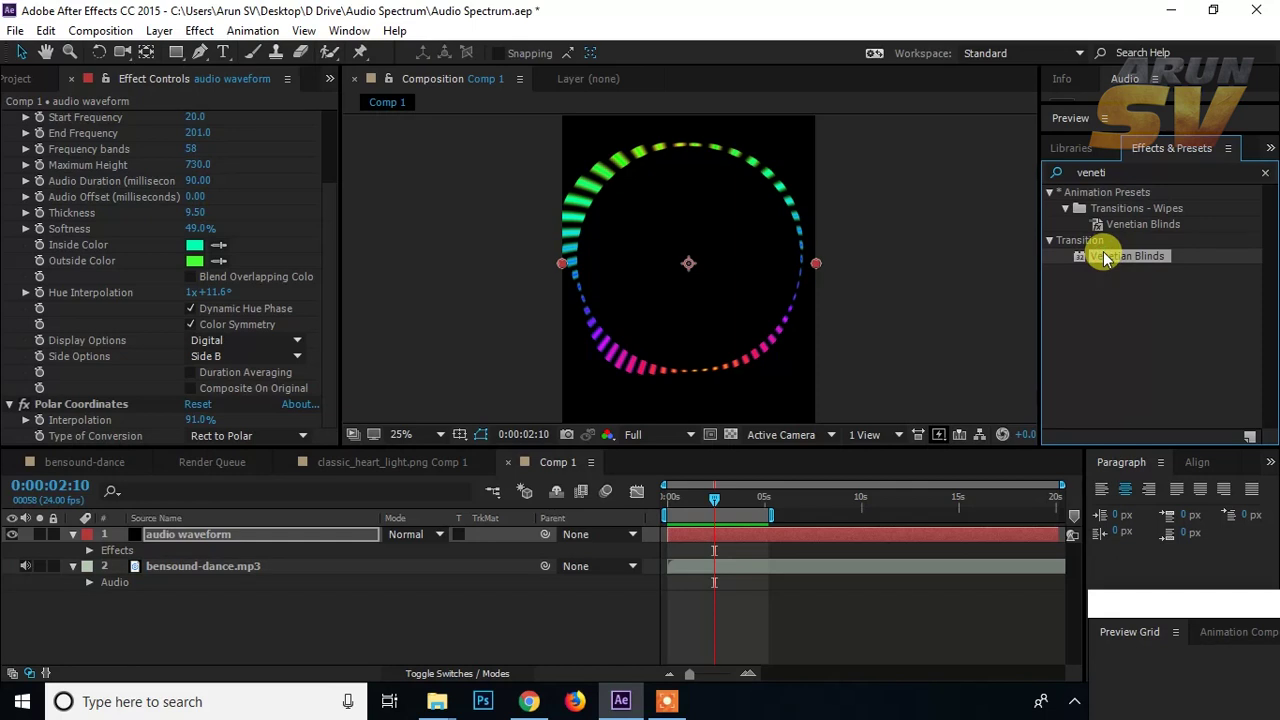
drag(1118, 253, 1120, 258)
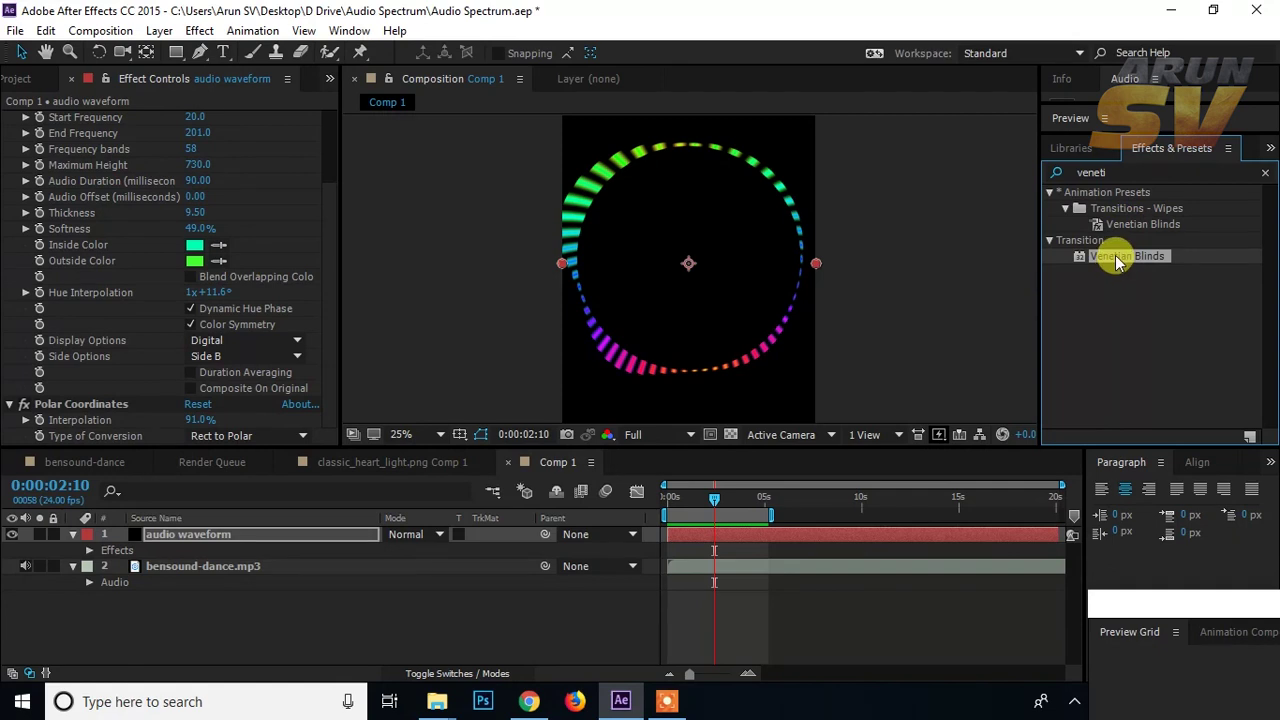
double_click(1118, 258)
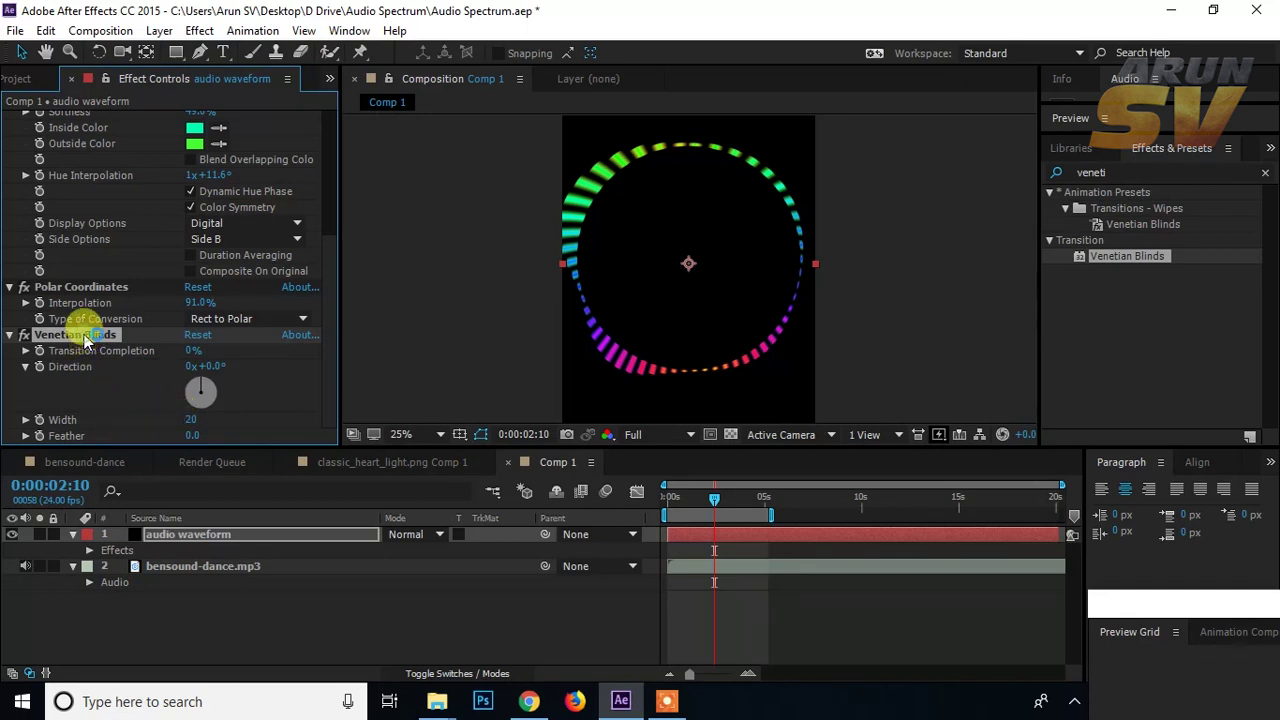
Step: Move Venetian Blinds above Polar Coordinates and set its Direction to 90°
drag(84, 340, 95, 272)
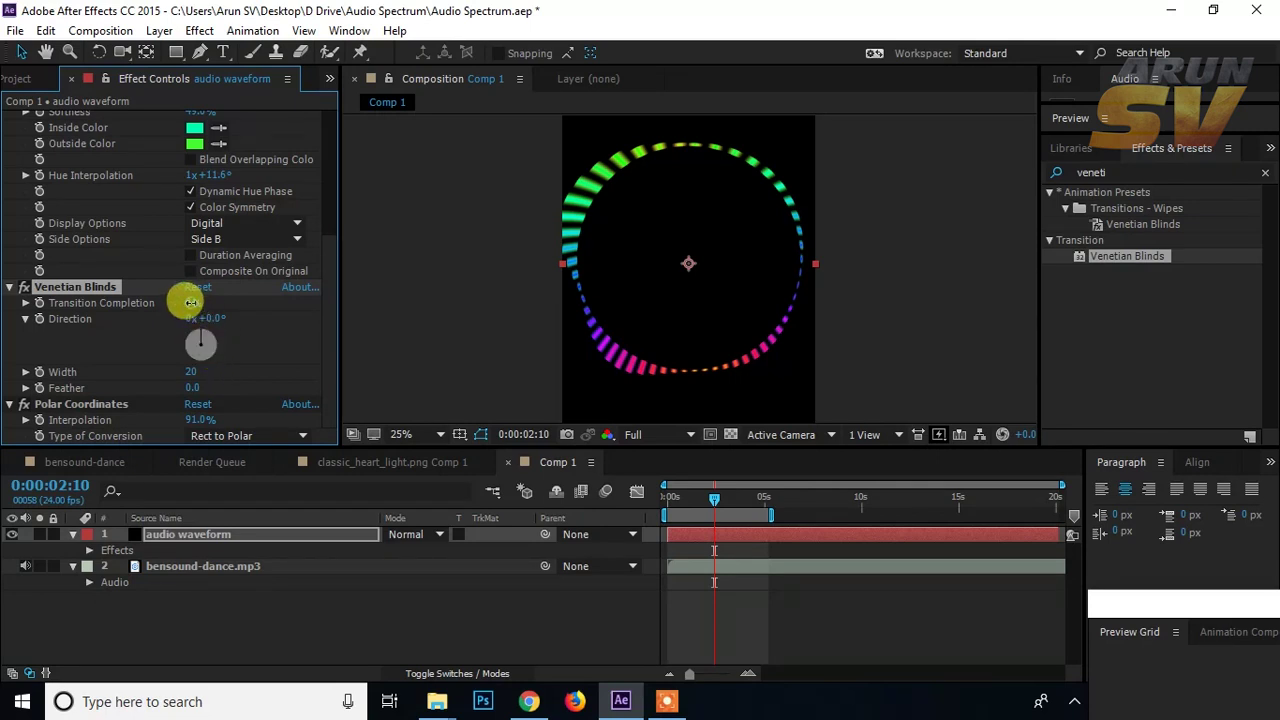
drag(190, 302, 222, 301)
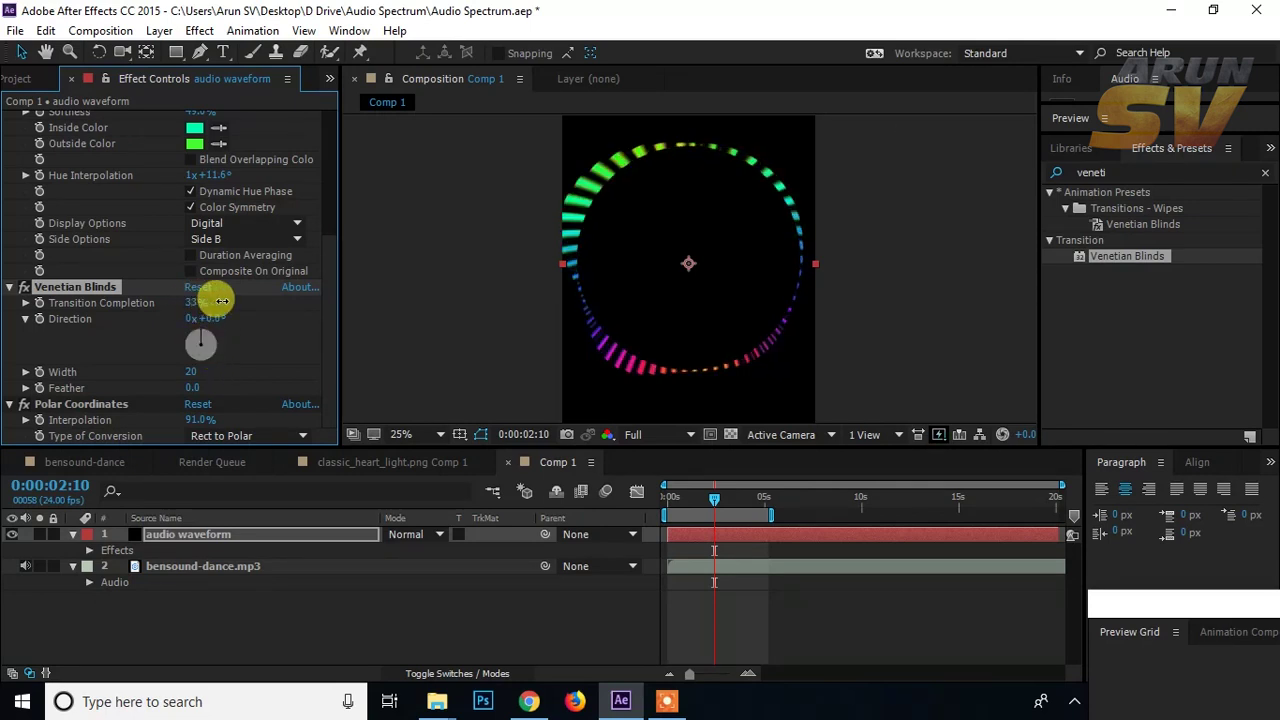
mouse_move(222, 301)
mouse_down()
mouse_move(234, 318)
mouse_move(198, 322)
mouse_up()
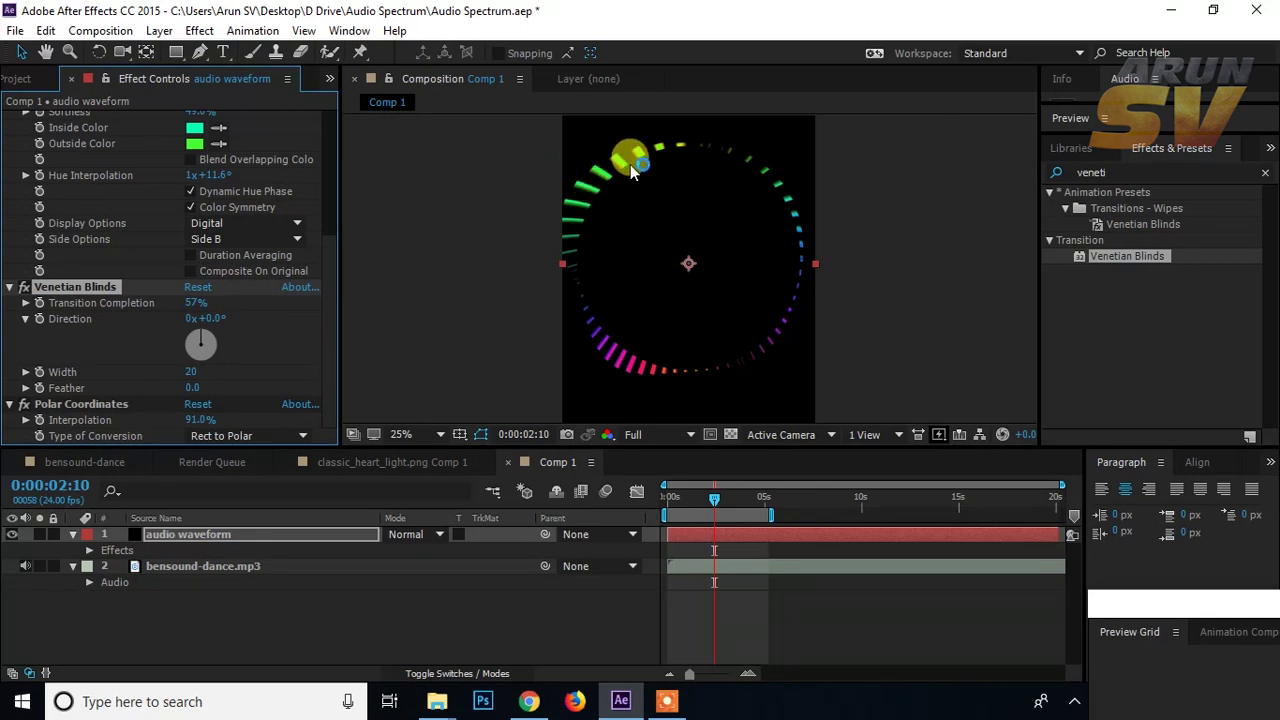
click(216, 319)
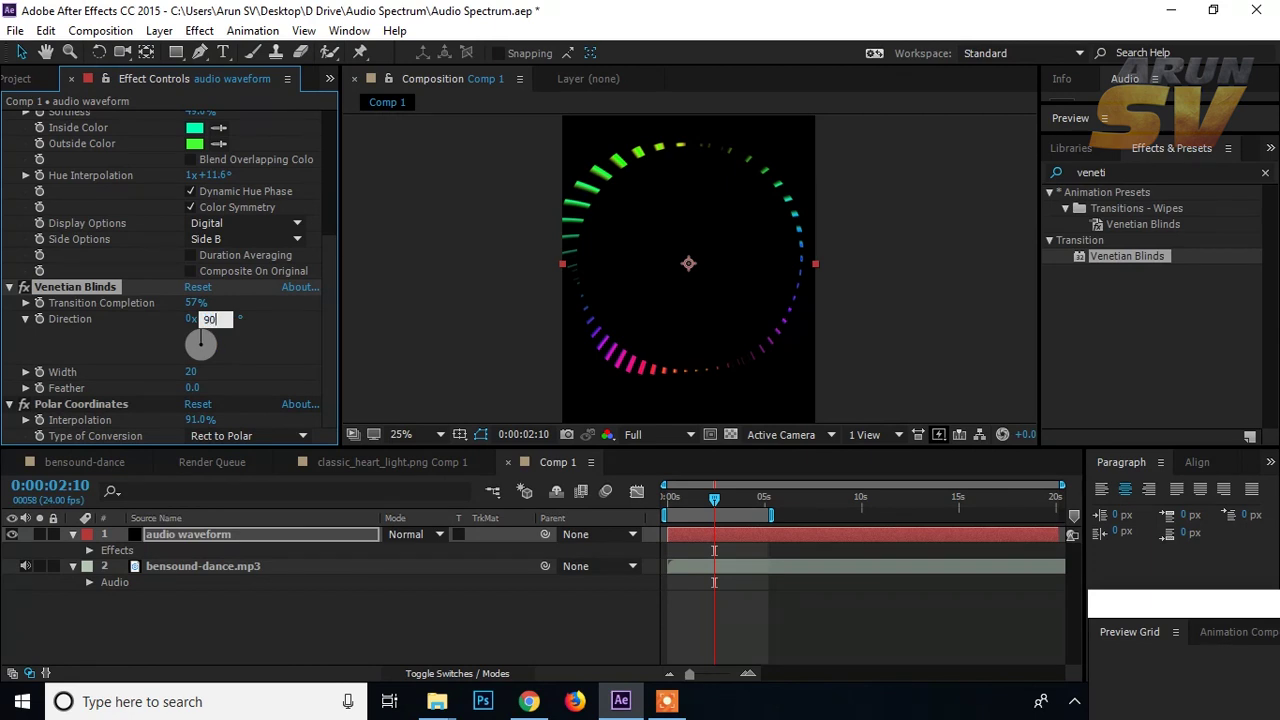
click(240, 344)
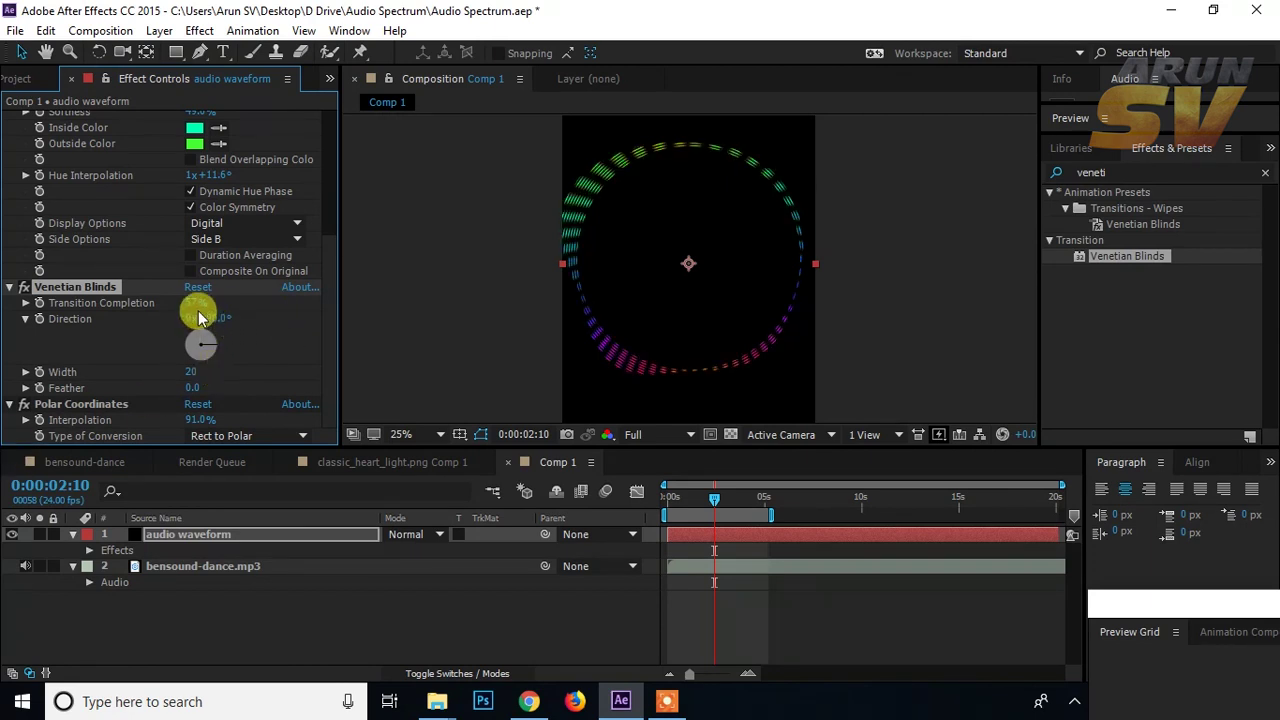
Step: Settle the Venetian Blinds Transition Completion at 54% and inspect the sliced ring
drag(195, 306, 152, 306)
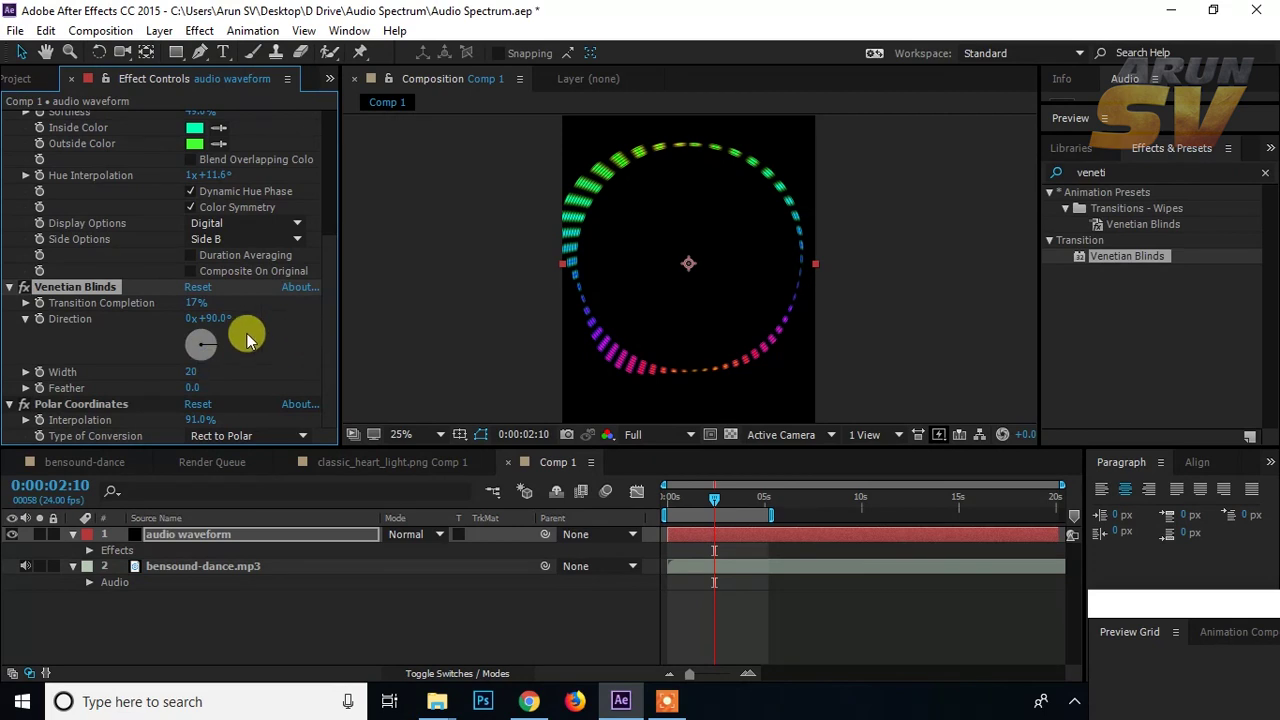
drag(190, 298, 217, 291)
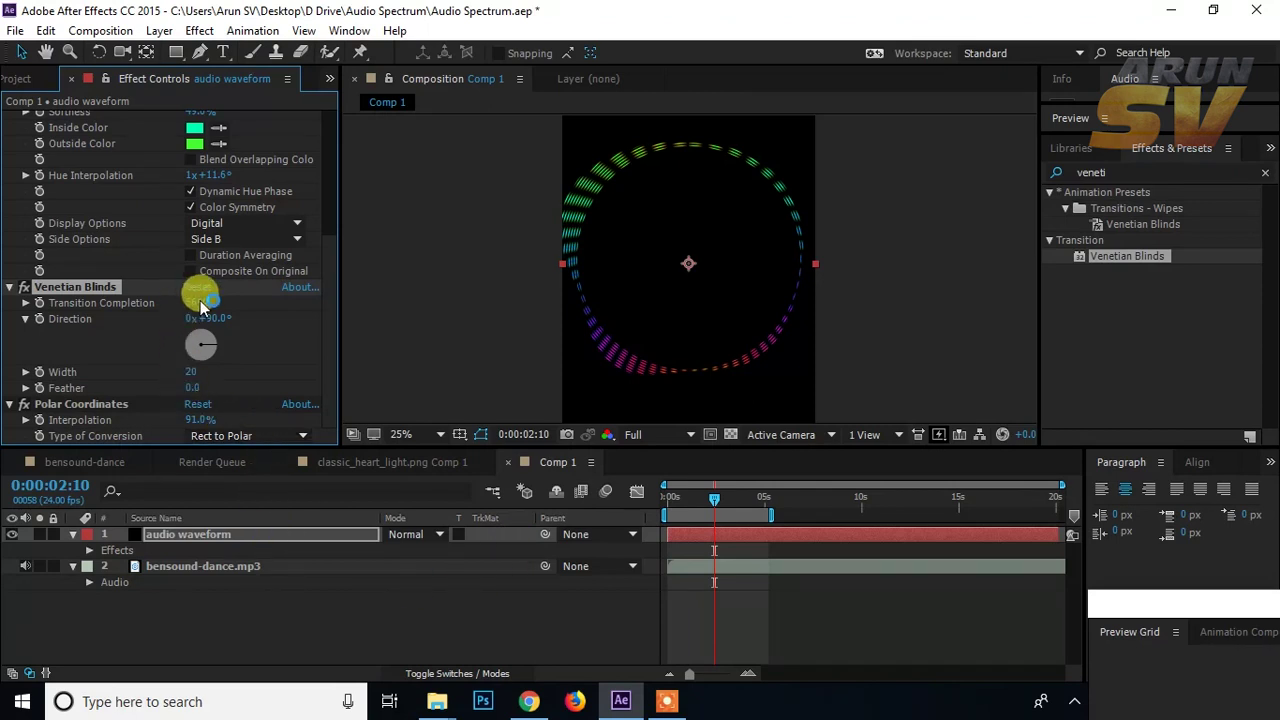
drag(188, 307, 212, 374)
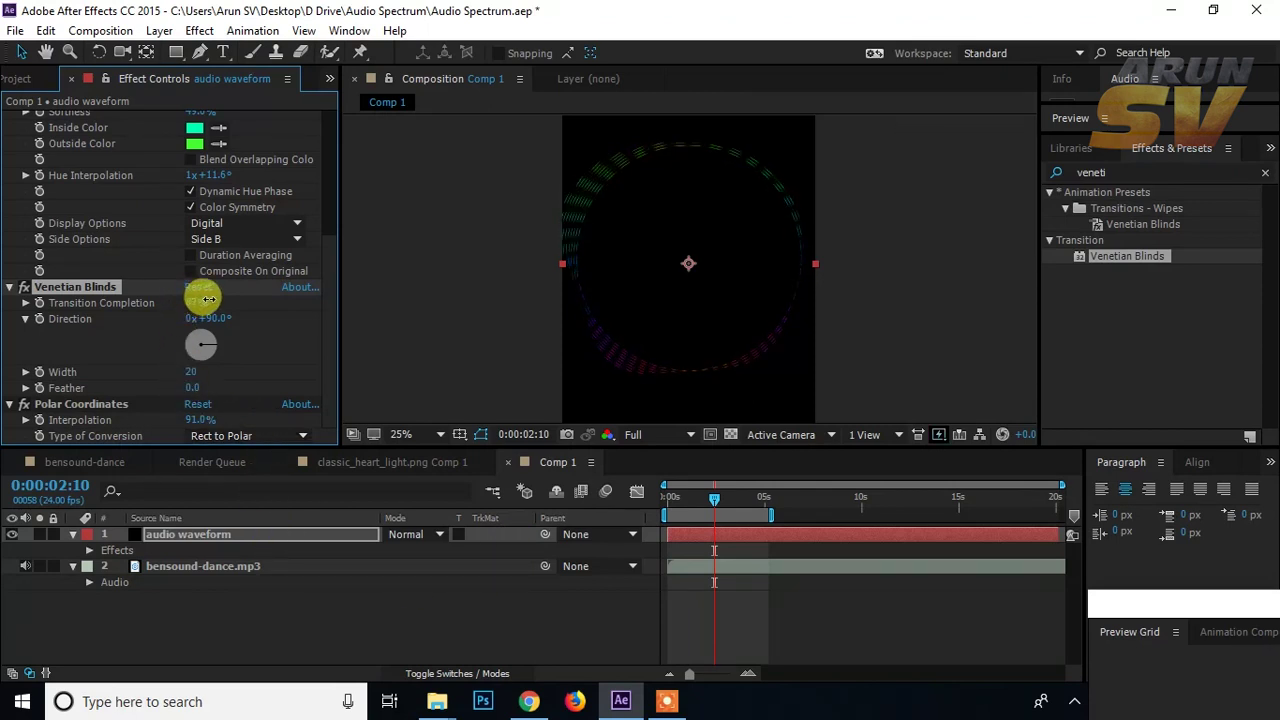
drag(195, 308, 155, 310)
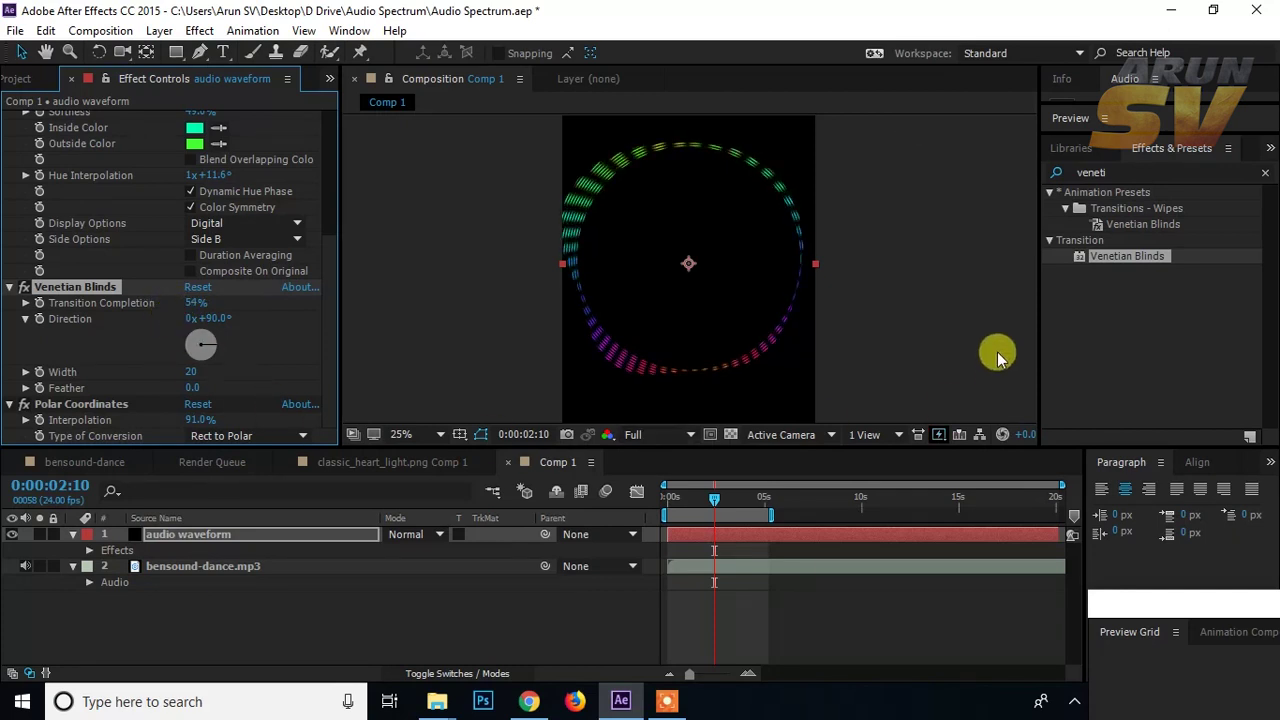
click(917, 316)
scroll(832, 304, down, 2)
scroll(832, 304, up, 2)
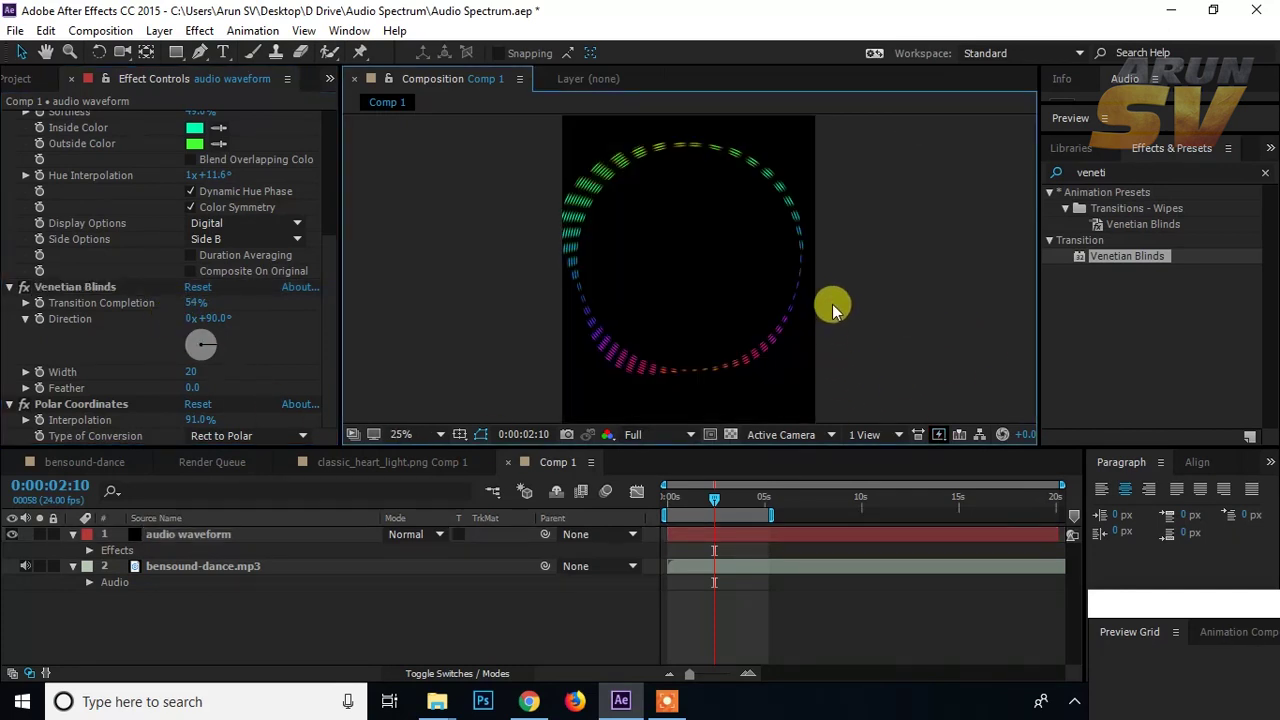
scroll(92, 256, up, 2)
Step: Lower the Audio Spectrum Thickness to 3.80 for thinner bars
scroll(92, 256, up, 1)
right_click(72, 242)
right_click(245, 222)
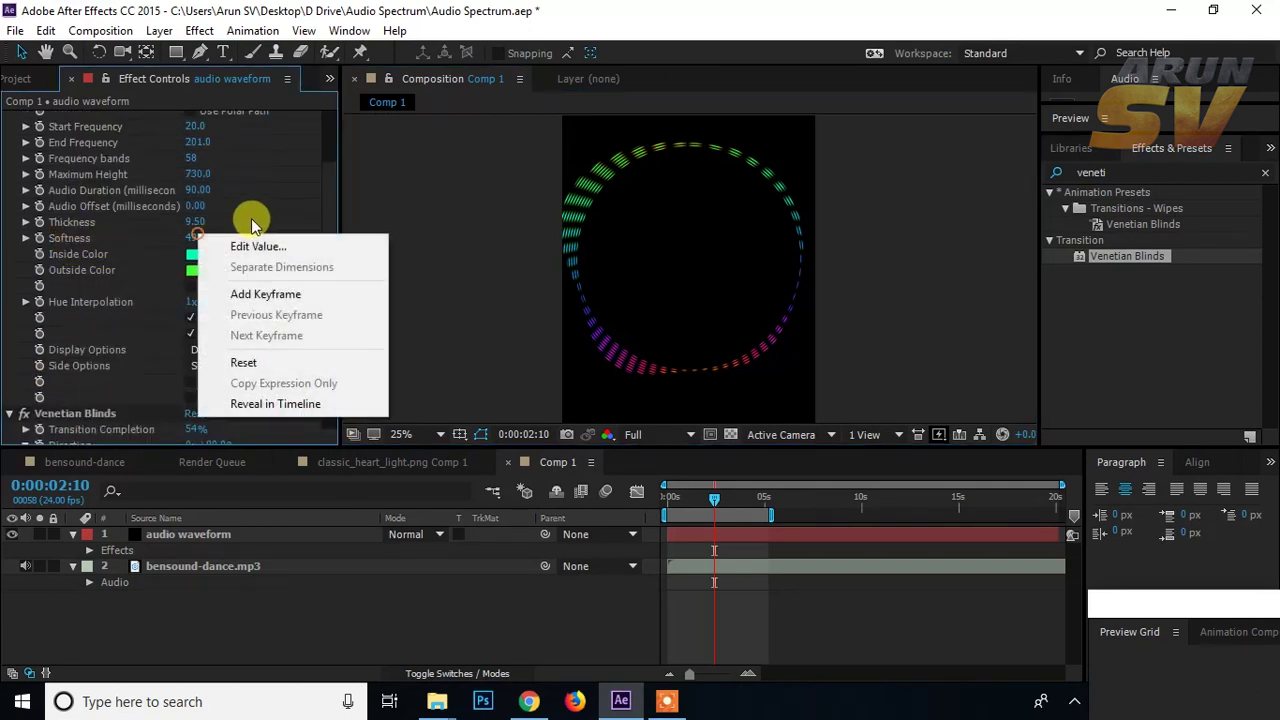
click(189, 220)
drag(180, 220, 150, 225)
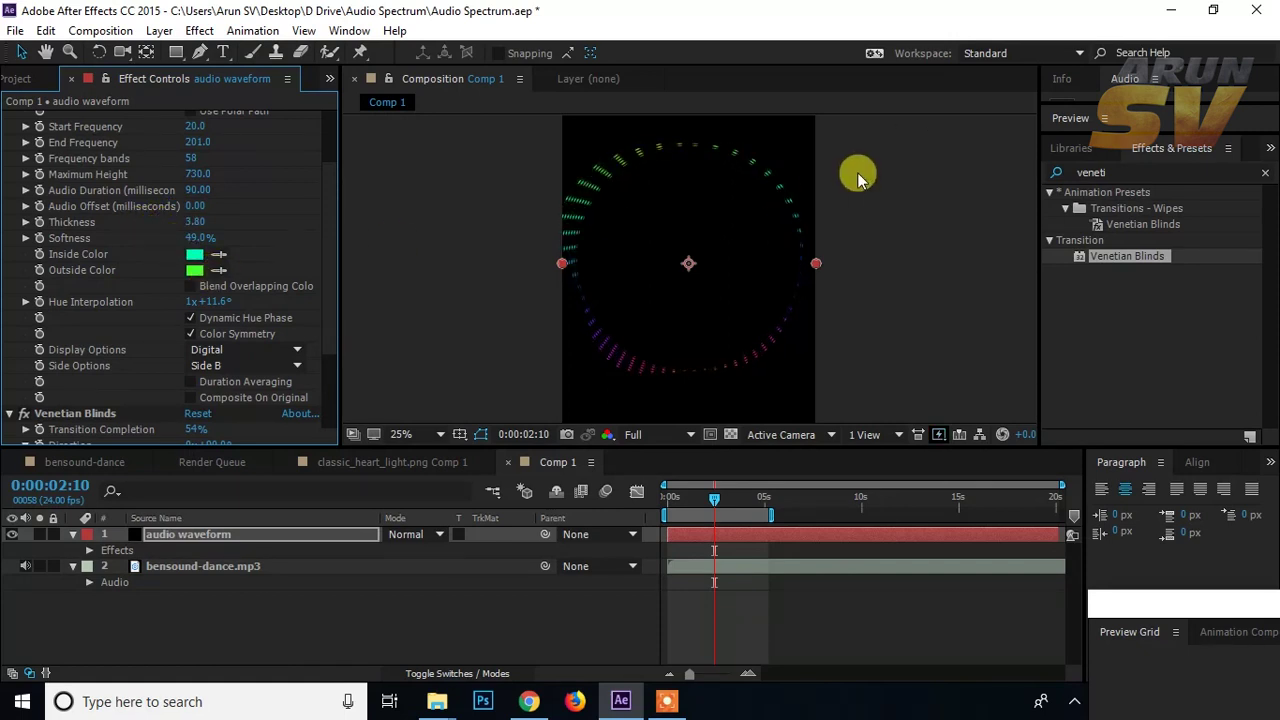
click(912, 172)
Step: Preview the striped ring playing to the music, then stop playback
right_click(857, 204)
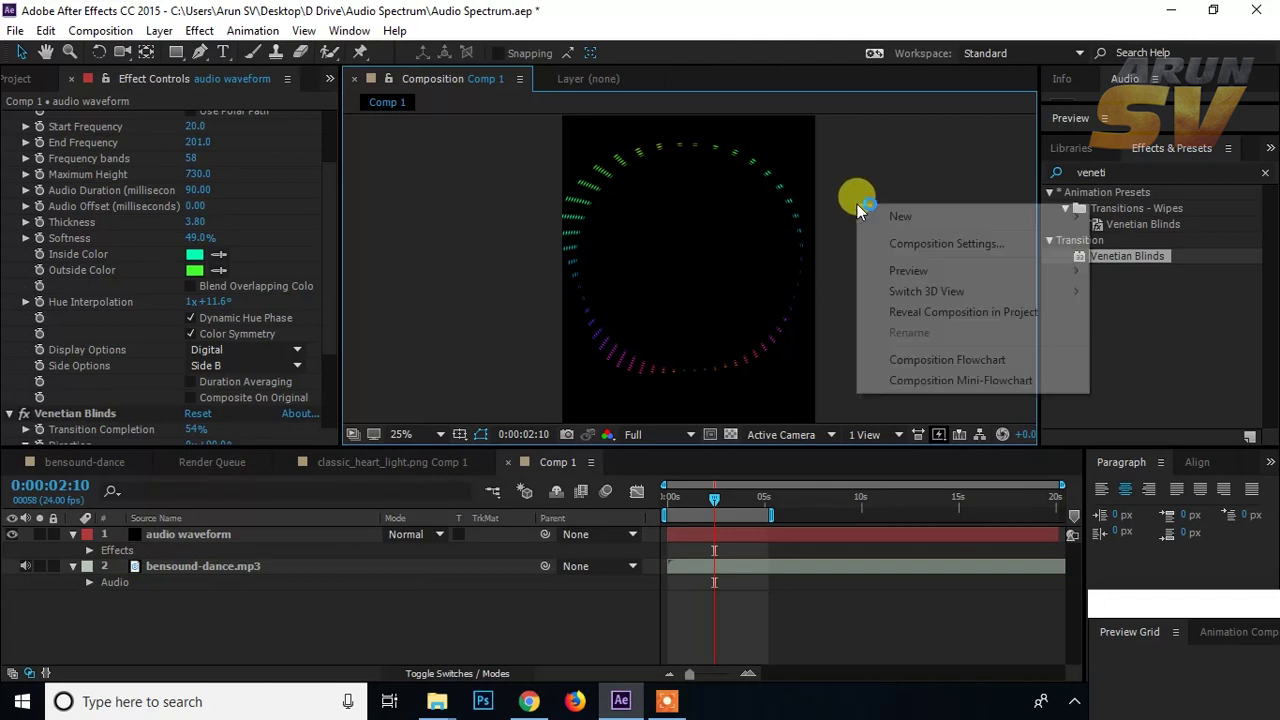
click(863, 181)
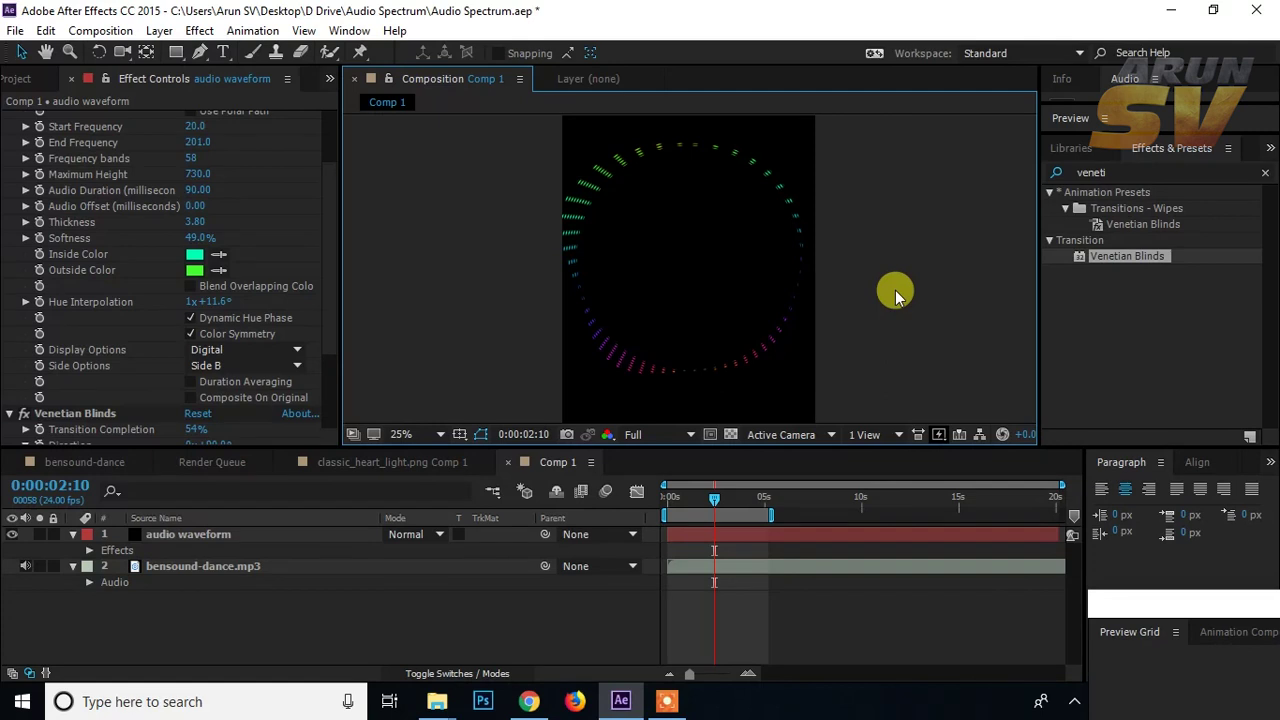
key(space)
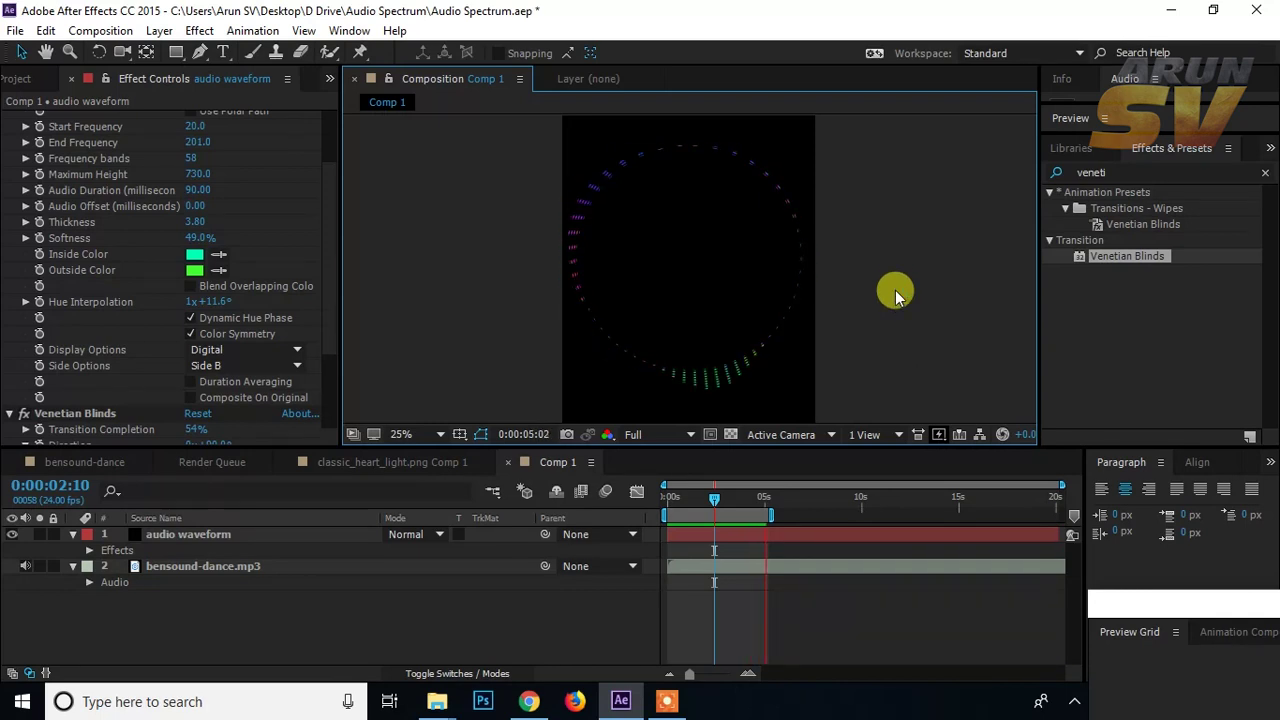
key(space)
click(895, 290)
key(space)
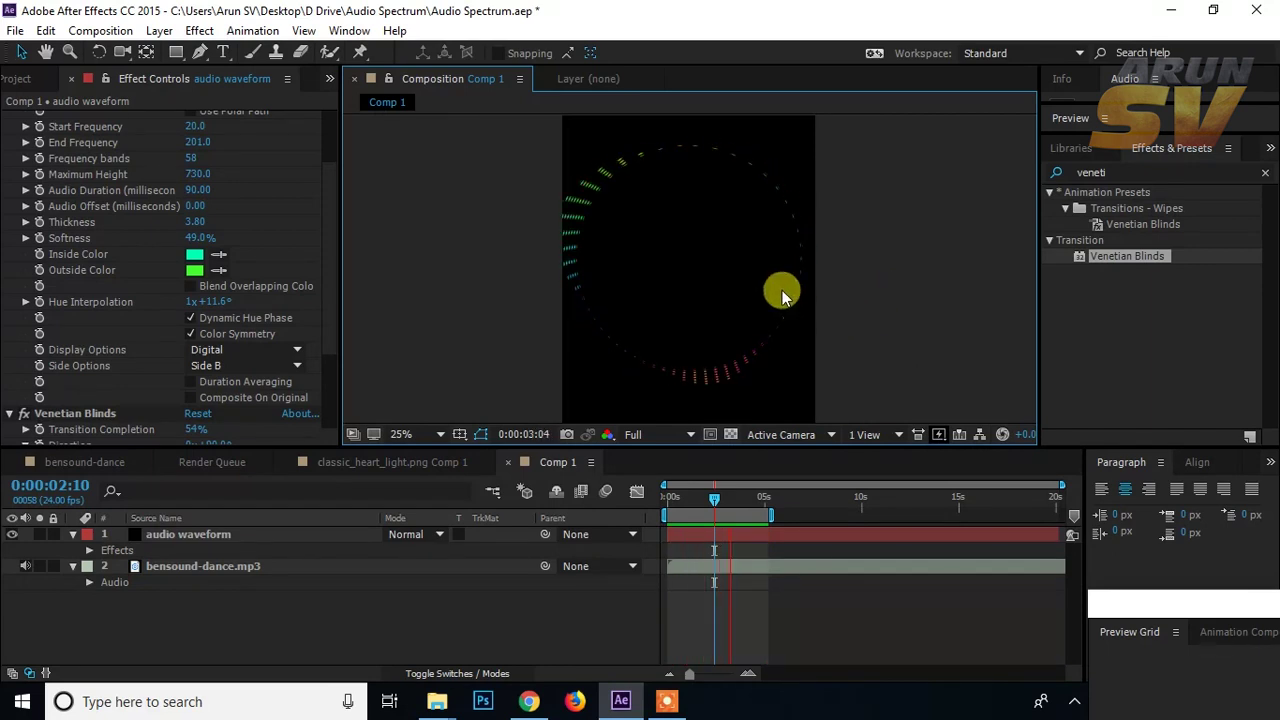
click(710, 495)
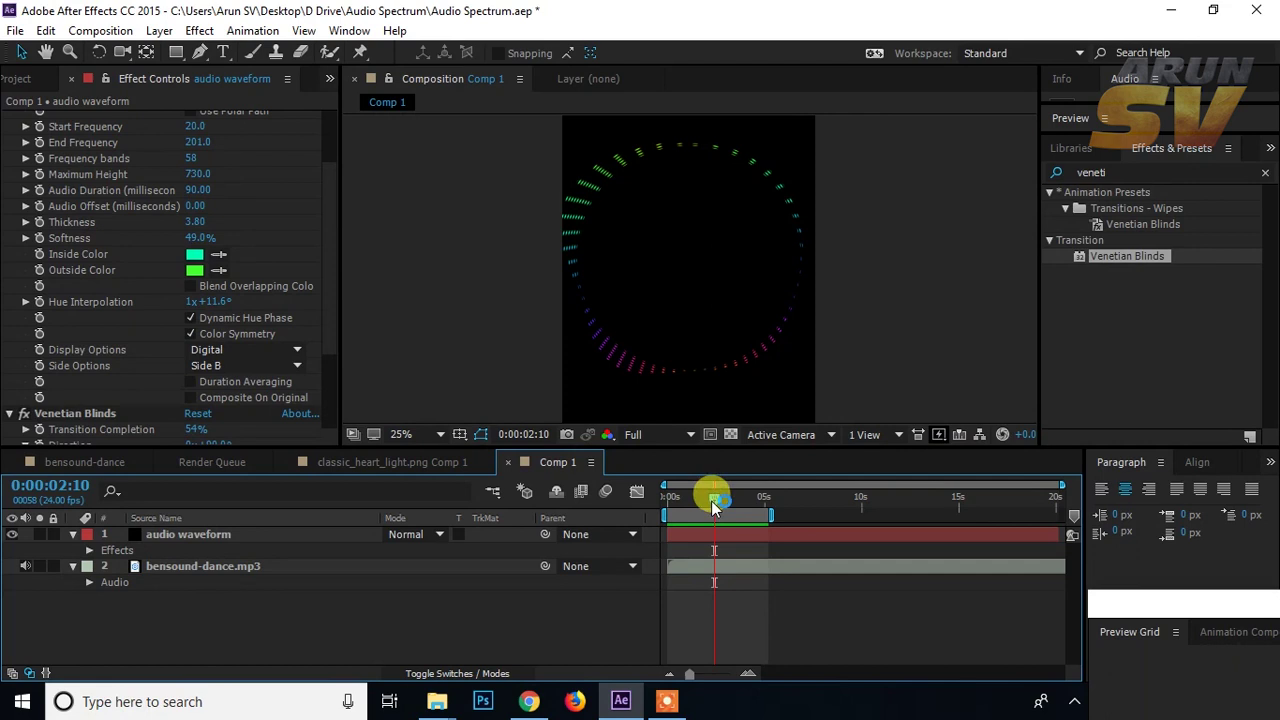
click(212, 464)
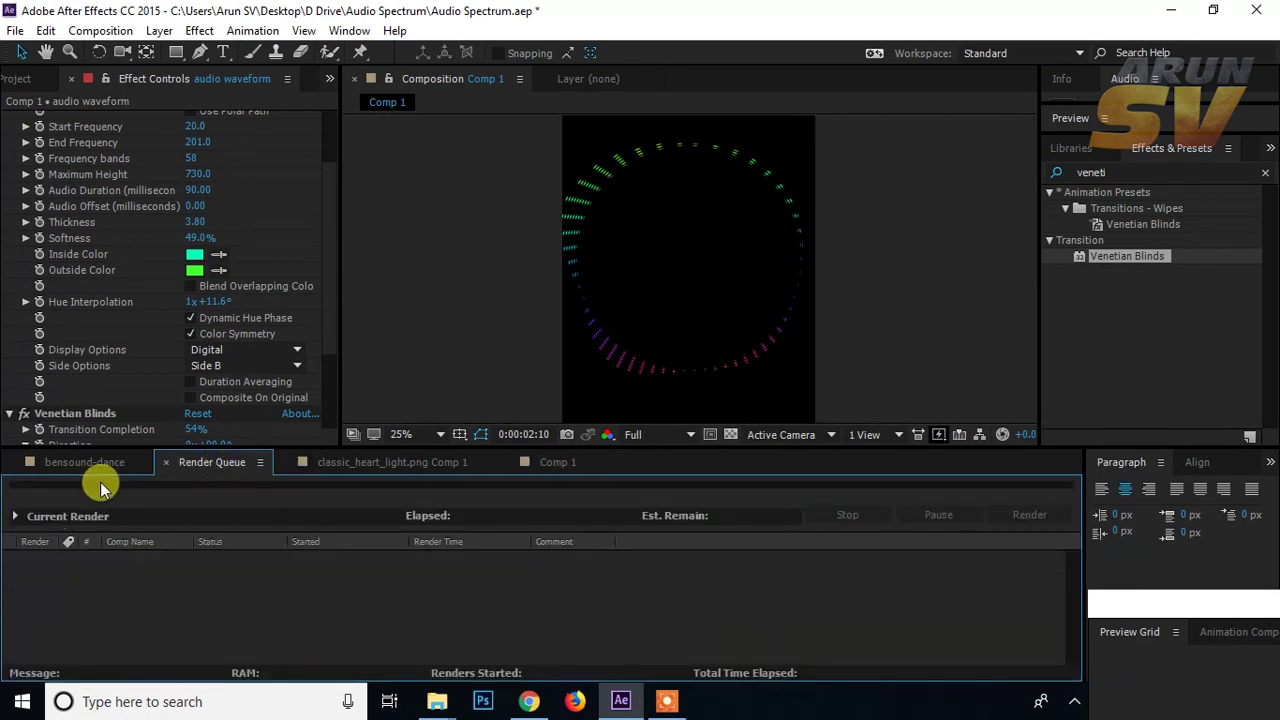
Step: In bensound-dance, show Bigil still.jpg and Black Solid 2, then scrub back to about 3 seconds
click(369, 466)
click(91, 462)
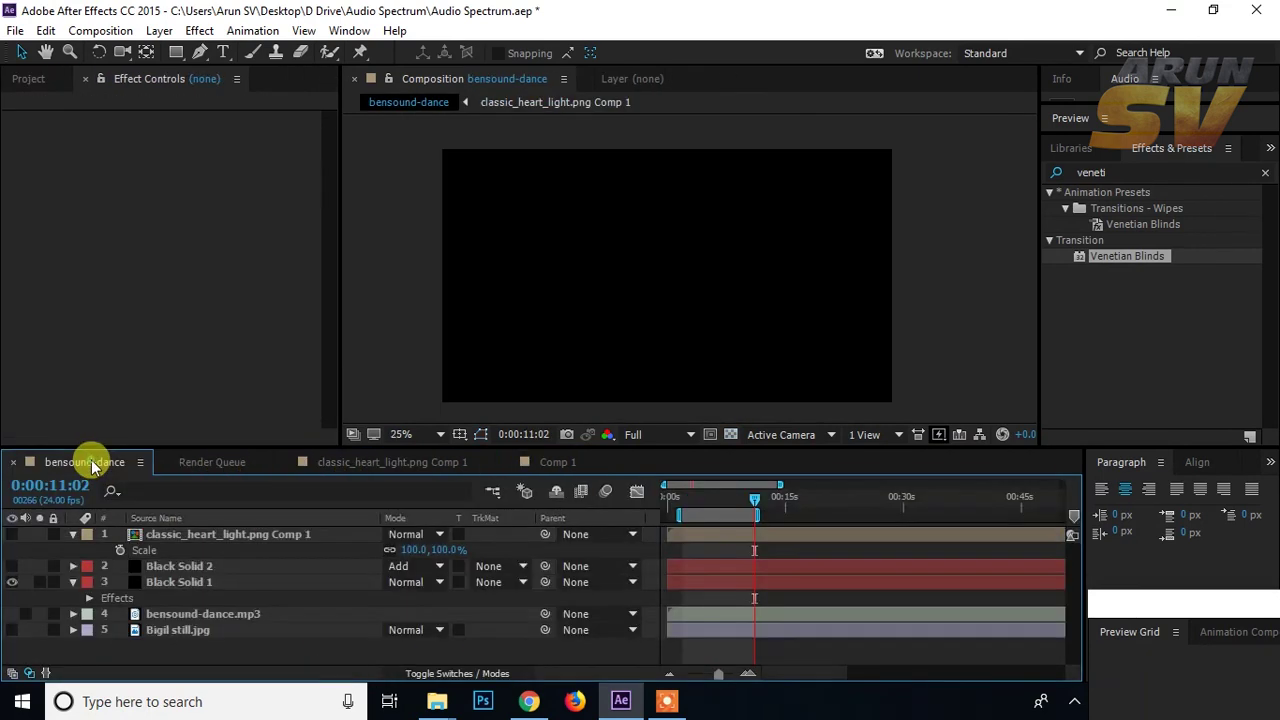
click(12, 630)
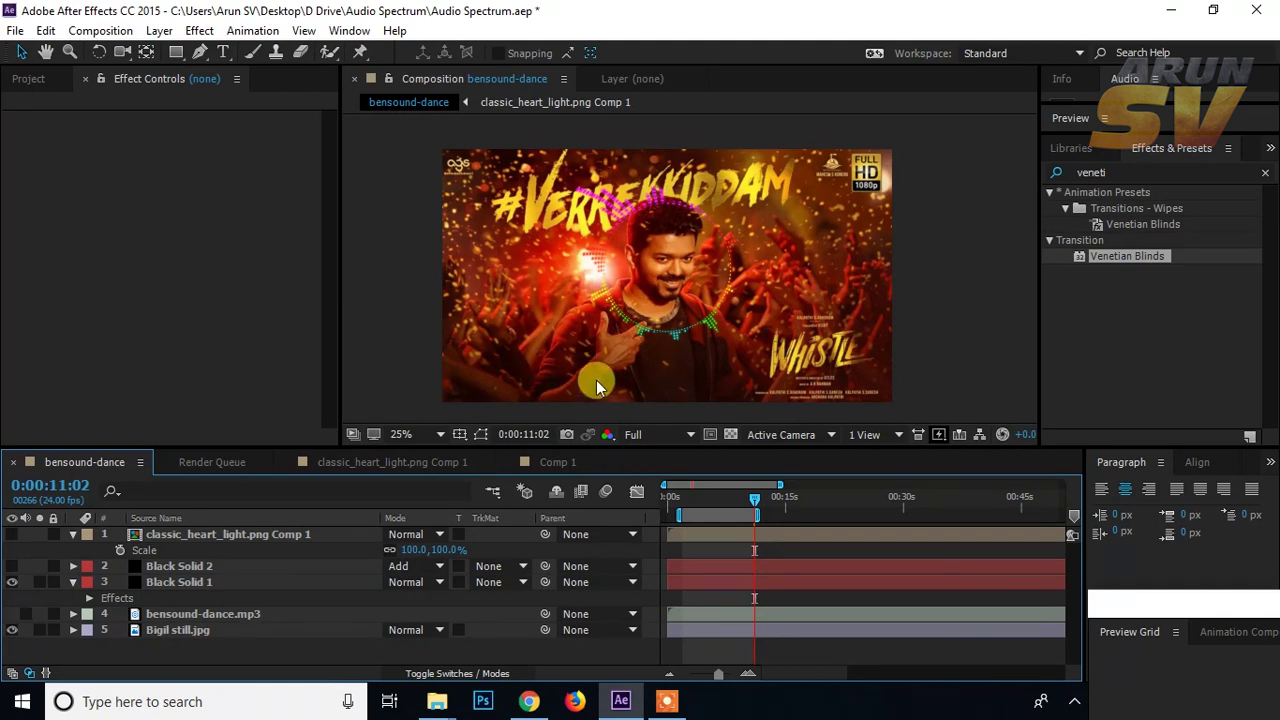
click(12, 581)
click(13, 567)
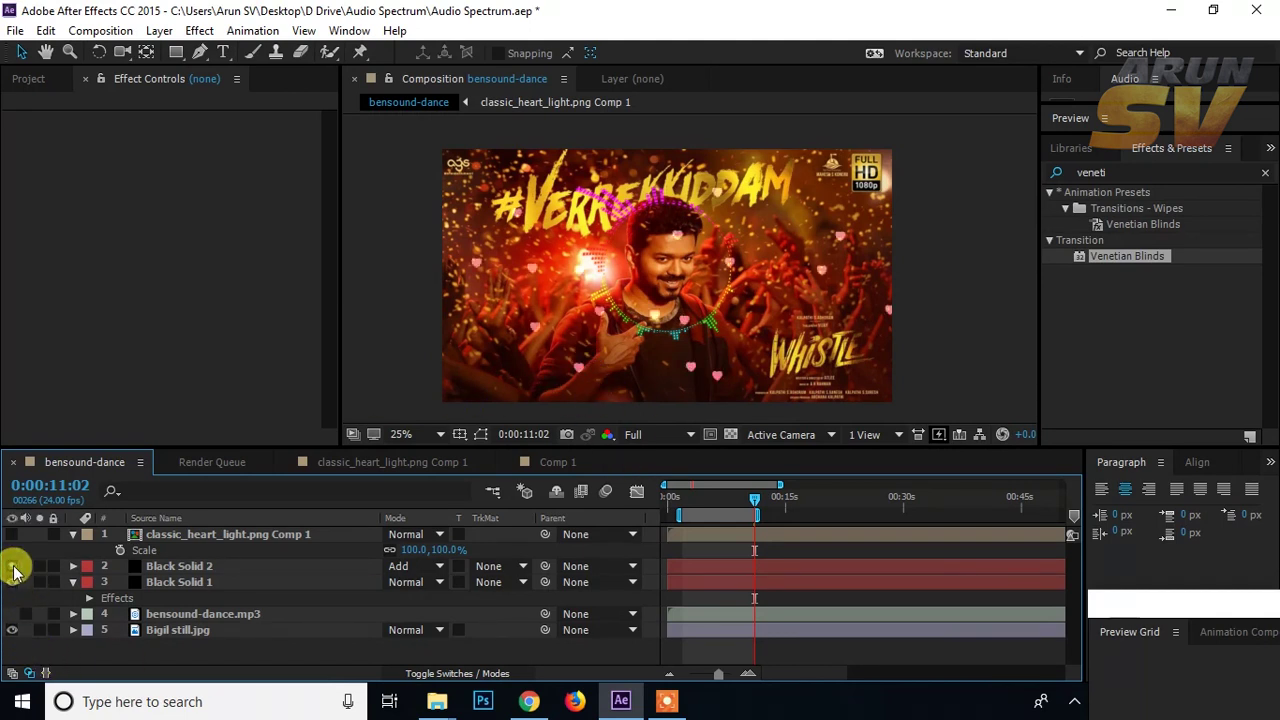
click(214, 567)
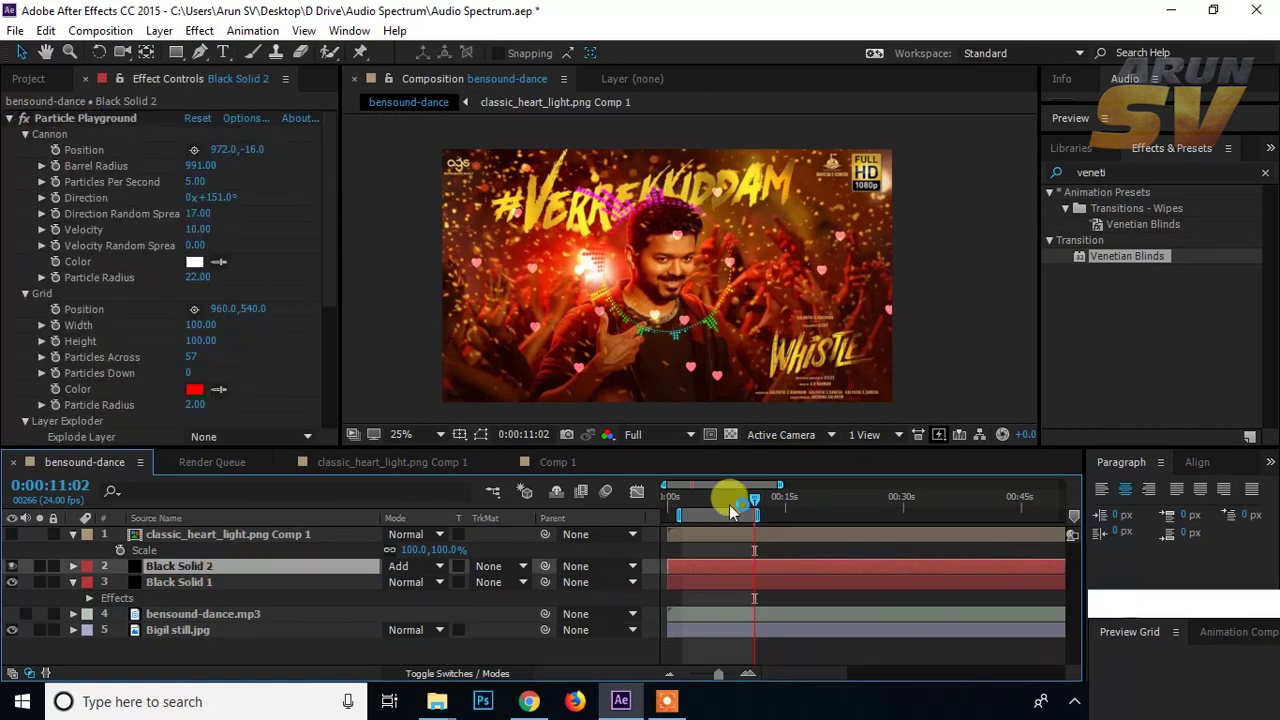
drag(709, 503, 697, 508)
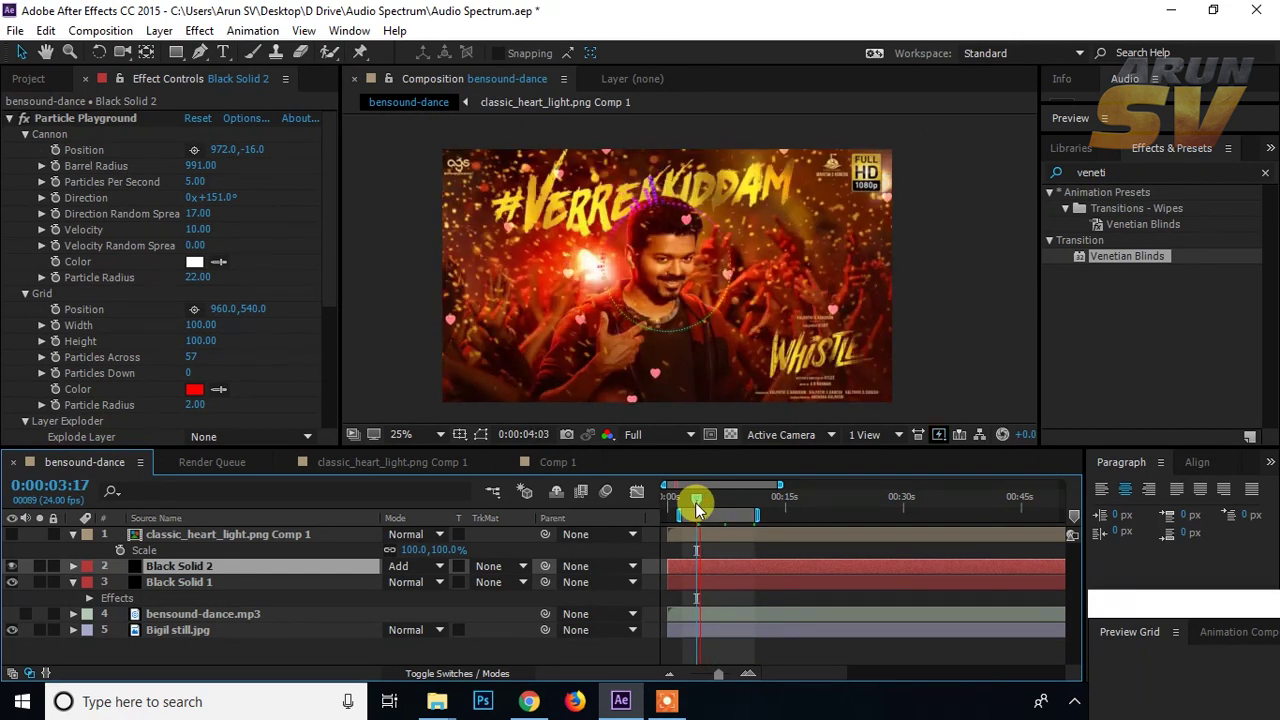
click(714, 528)
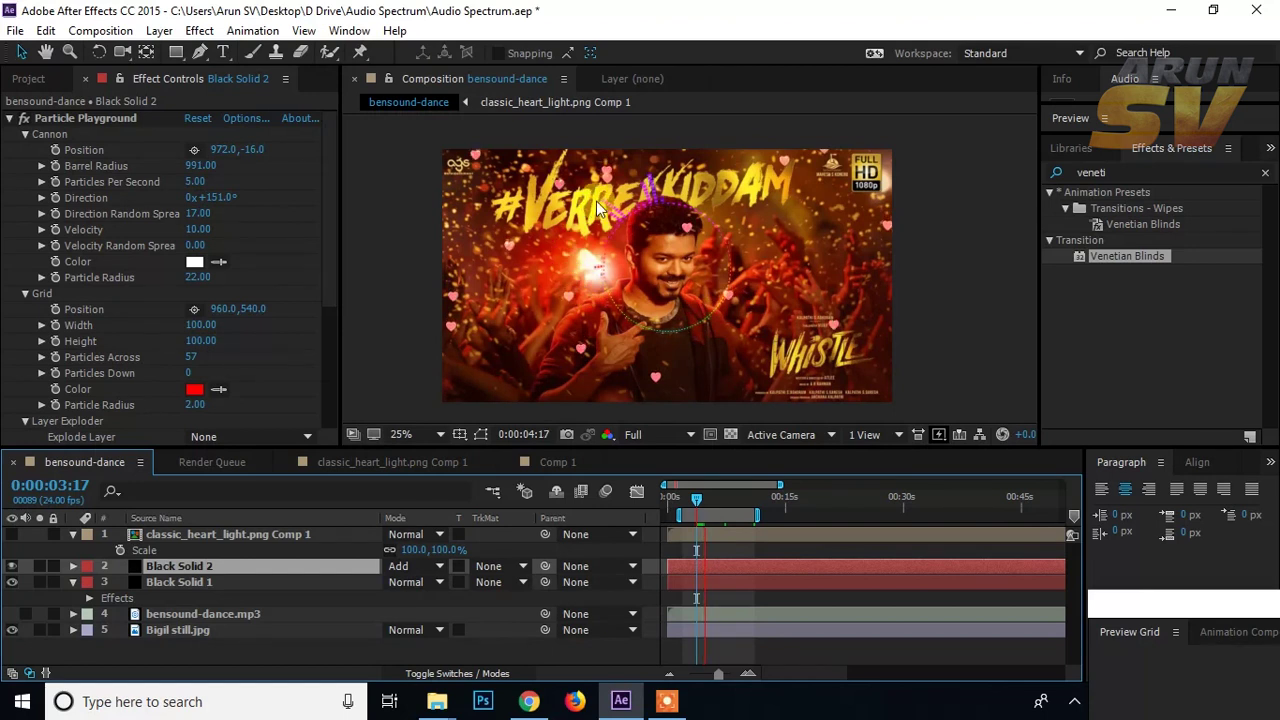